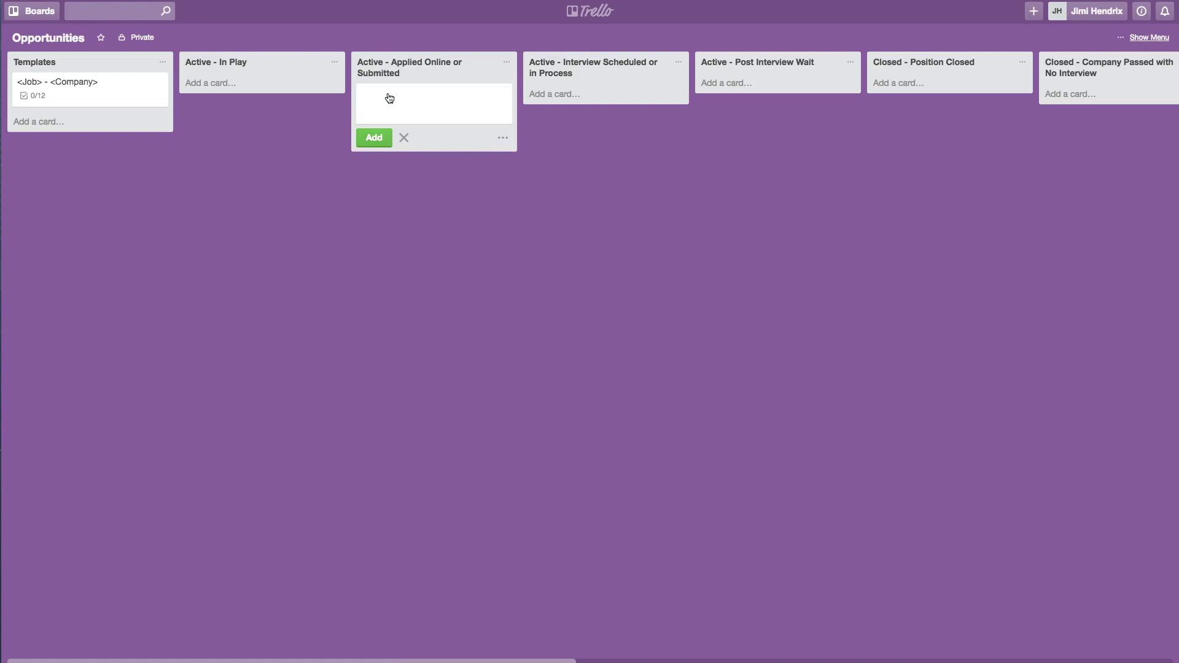
Add a card "Initech - Senior Java Developer" to Active - Applied Online or Submitted and attach the Job Description - Initech document from the computer
{"action": "type", "text": "nitech - Senior Java Developer"}
{"action": "key", "text": "Return"}
{"action": "left_click", "coordinate": [439, 98]}
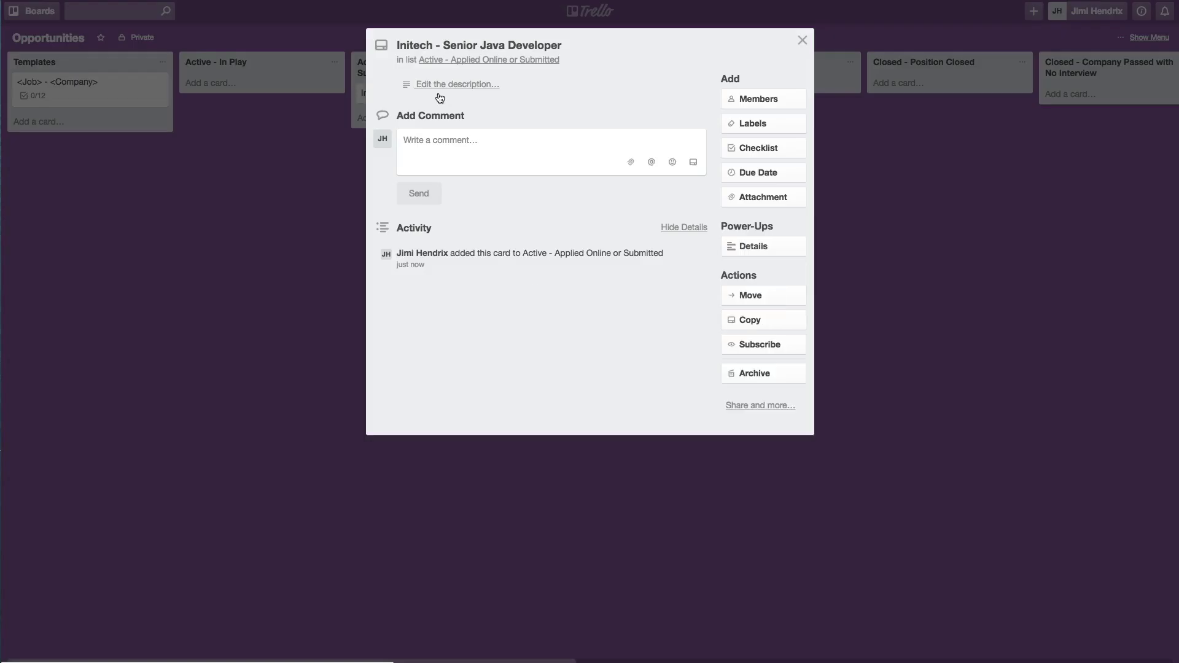
{"action": "left_click", "coordinate": [763, 198]}
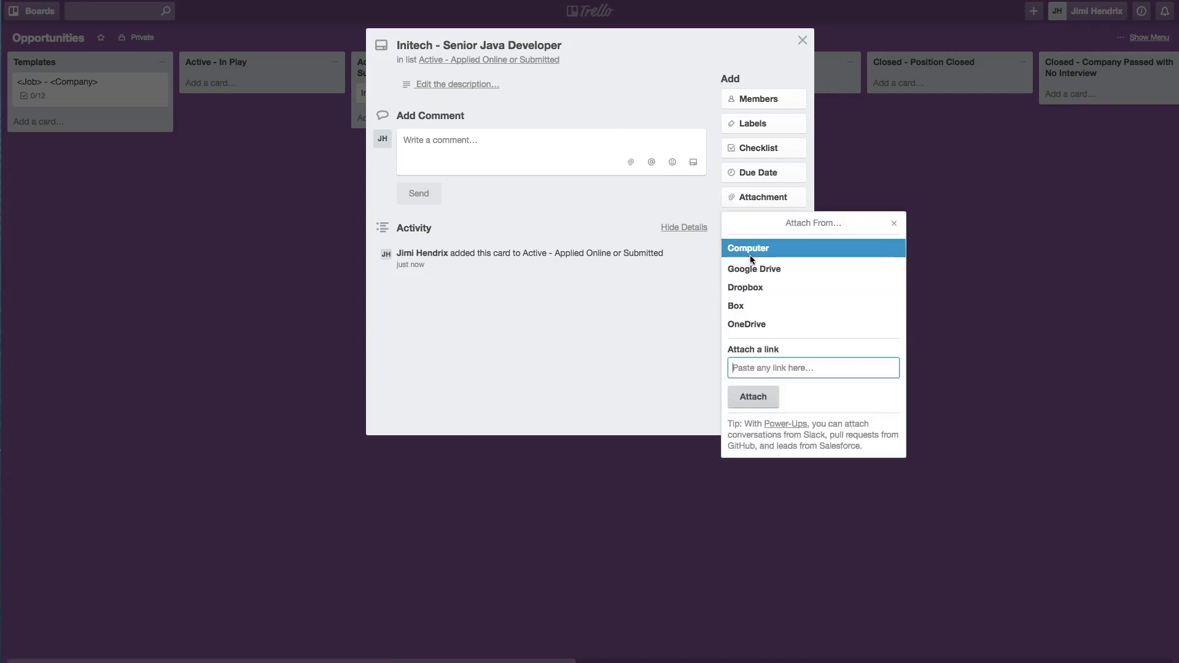
{"action": "left_click", "coordinate": [750, 251]}
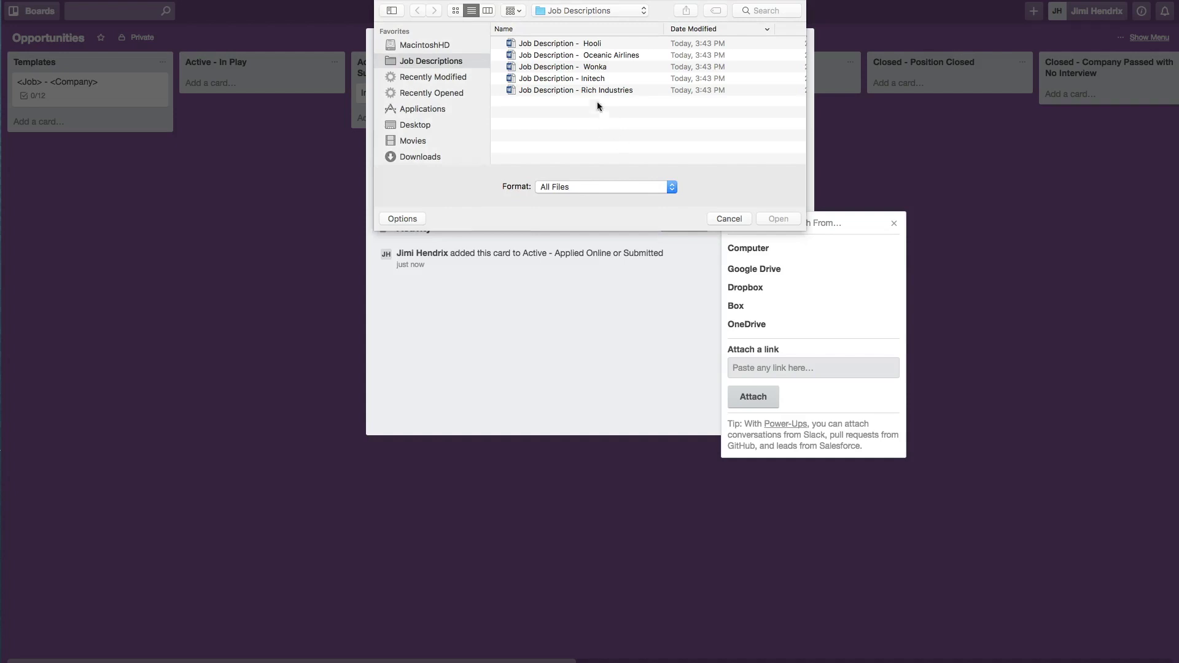
{"action": "double_click", "coordinate": [587, 81]}
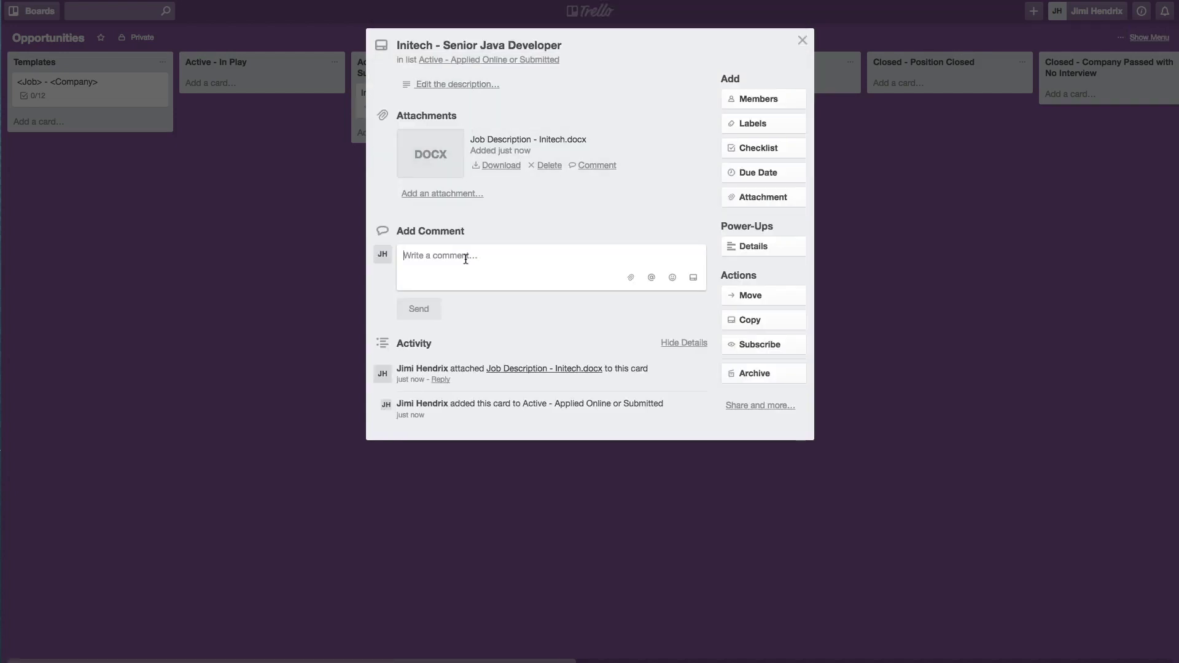
Post the comment "Saw this on LinkedIn. Applied online. See what happens." on the Initech card
{"action": "type", "text": "Aub"}
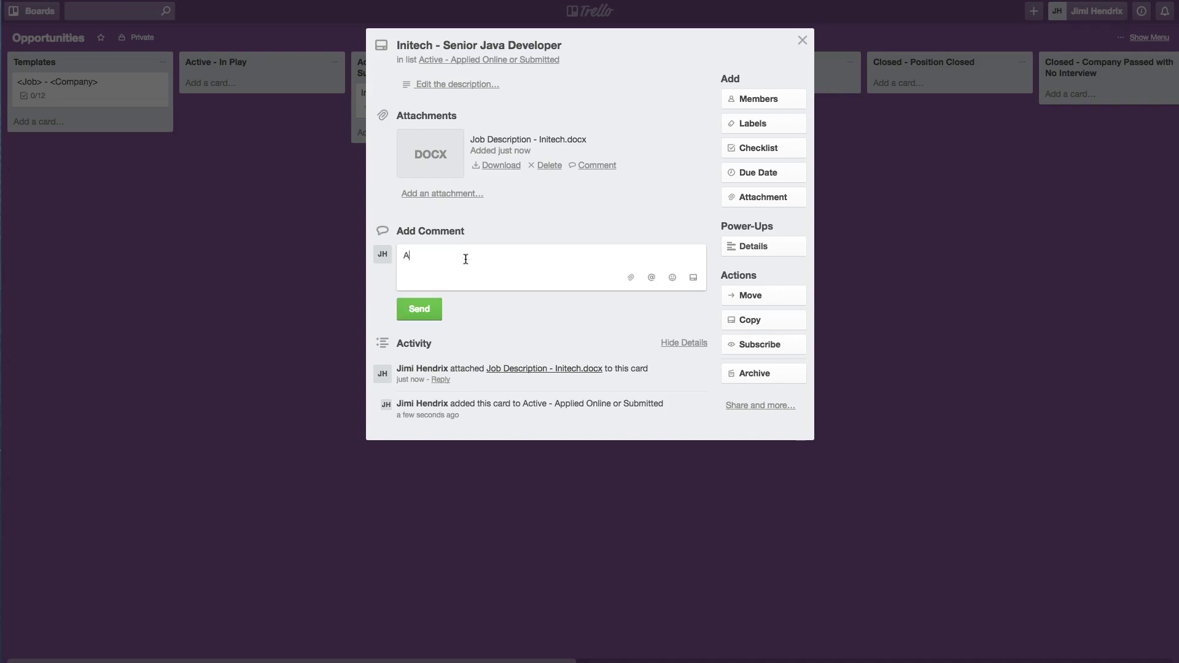
{"action": "key", "text": "BackSpace"}
{"action": "key", "text": "BackSpace"}
{"action": "key", "text": "BackSpace"}
{"action": "type", "text": "Saw this on LinkedIn. "}
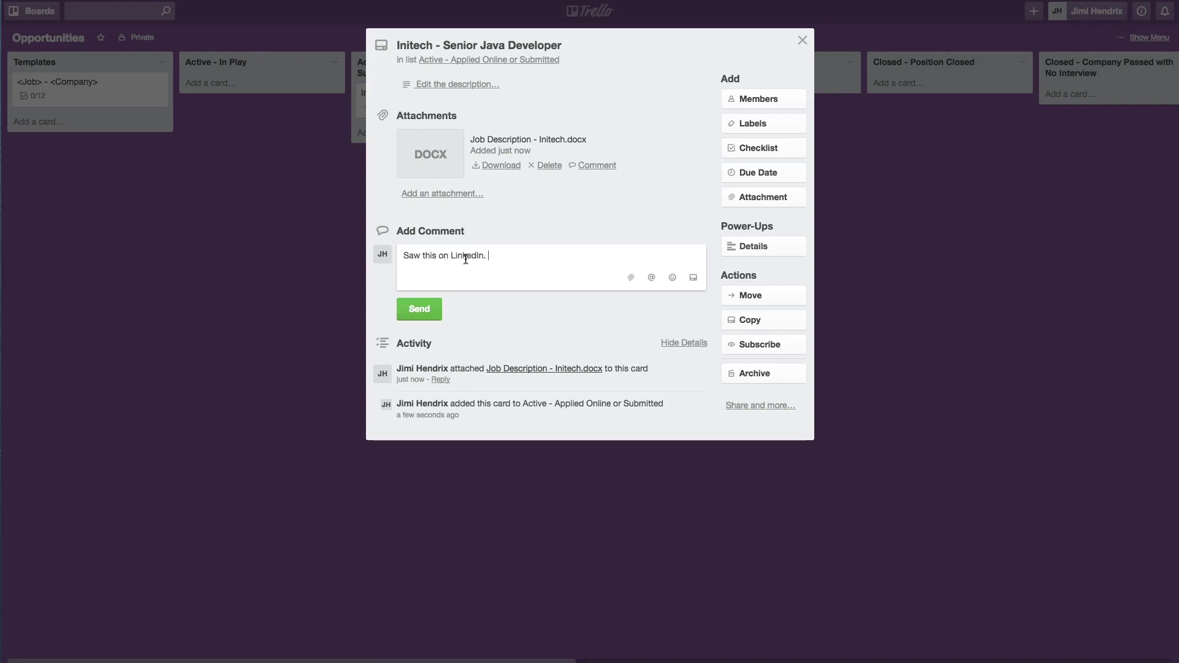
{"action": "type", "text": " Applie"}
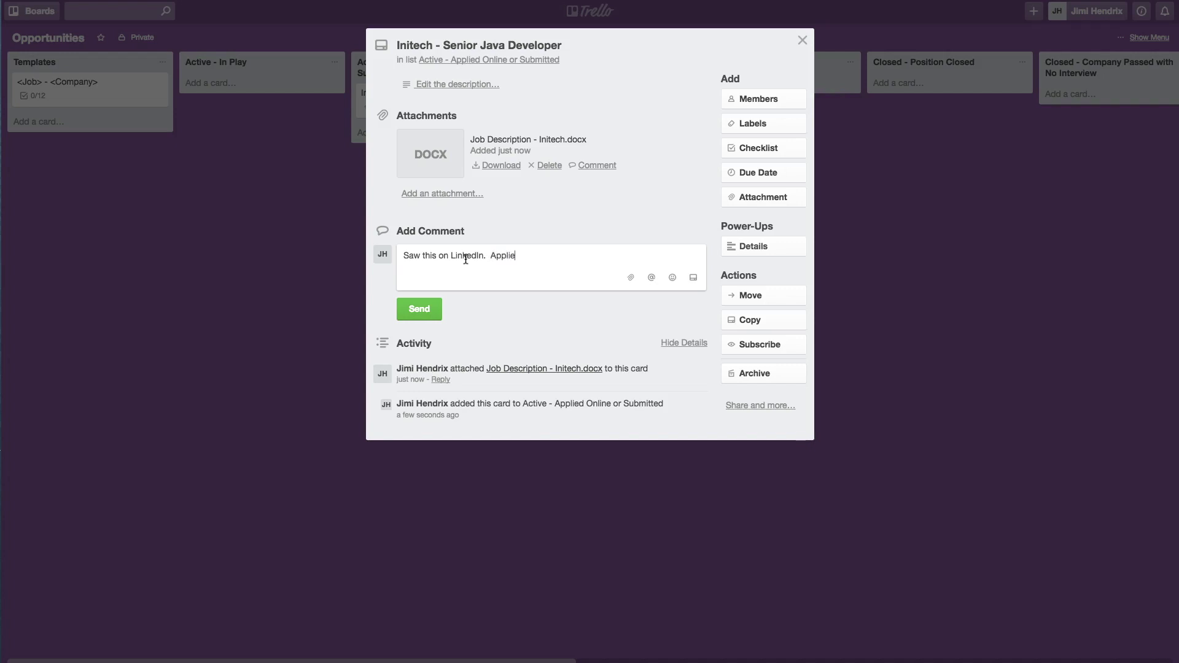
{"action": "type", "text": "d online. See what happens."}
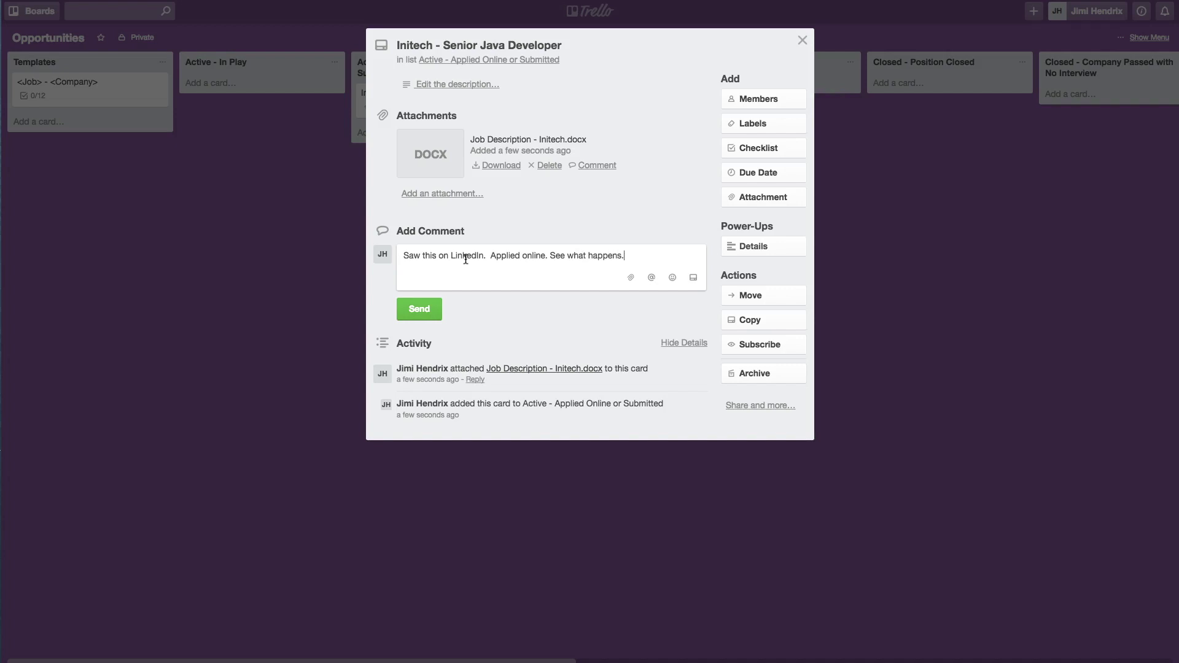
{"action": "left_click", "coordinate": [408, 315]}
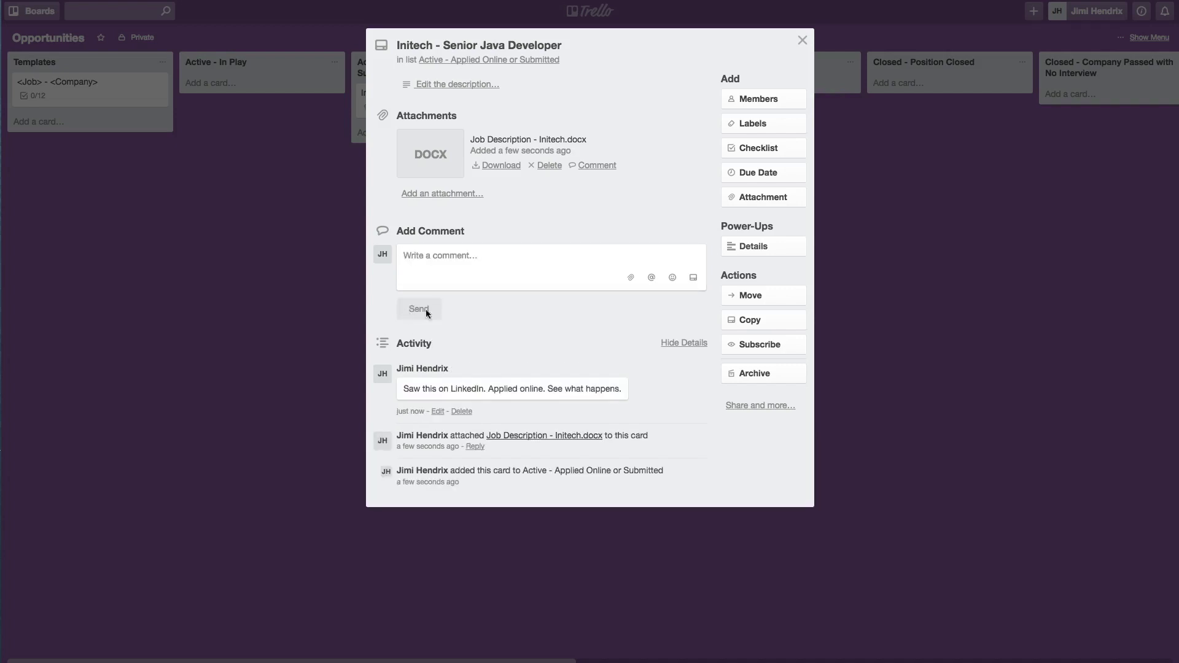
{"action": "left_click", "coordinate": [763, 297]}
{"action": "left_click", "coordinate": [757, 395]}
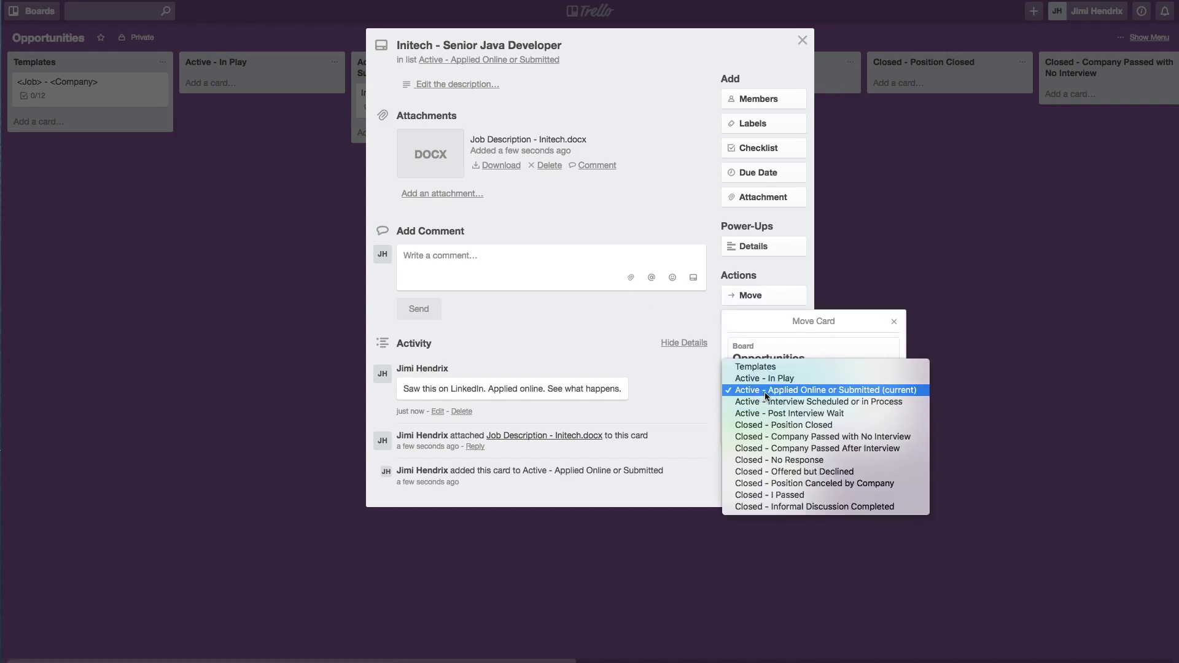
{"action": "left_click", "coordinate": [765, 392]}
{"action": "key", "text": "Escape"}
{"action": "key", "text": "Escape"}
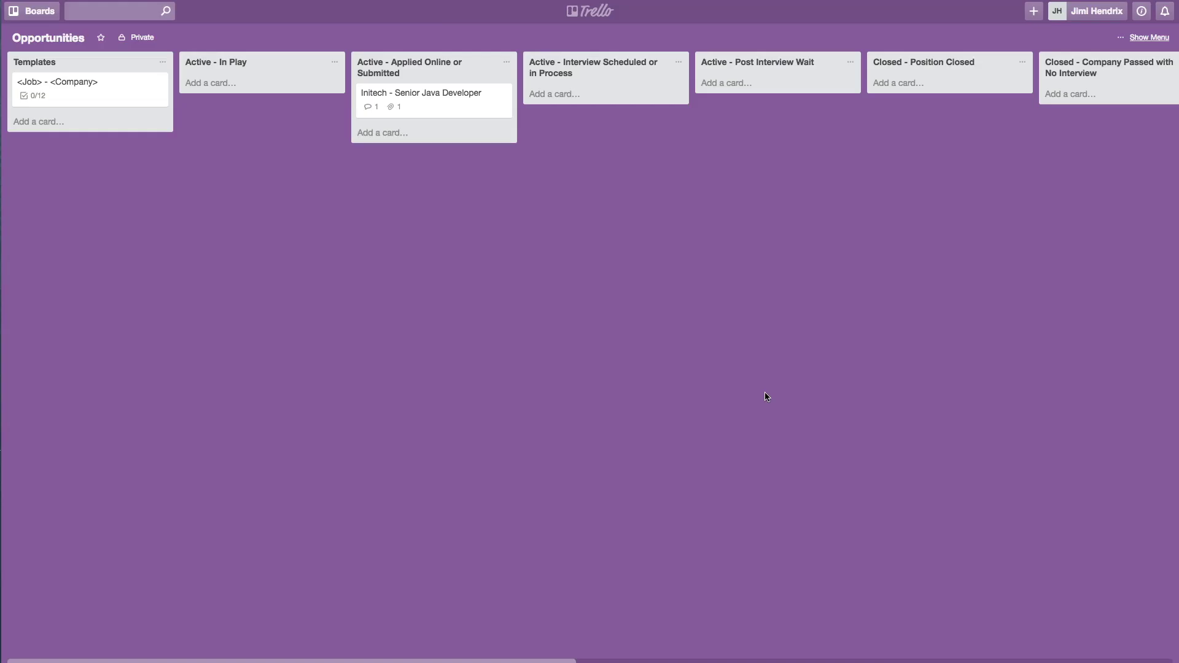
Post the comment "Waited a few weeks. Never heard back. Closing out. Not worth following up with anyone." on the Initech card
{"action": "left_click", "coordinate": [431, 110]}
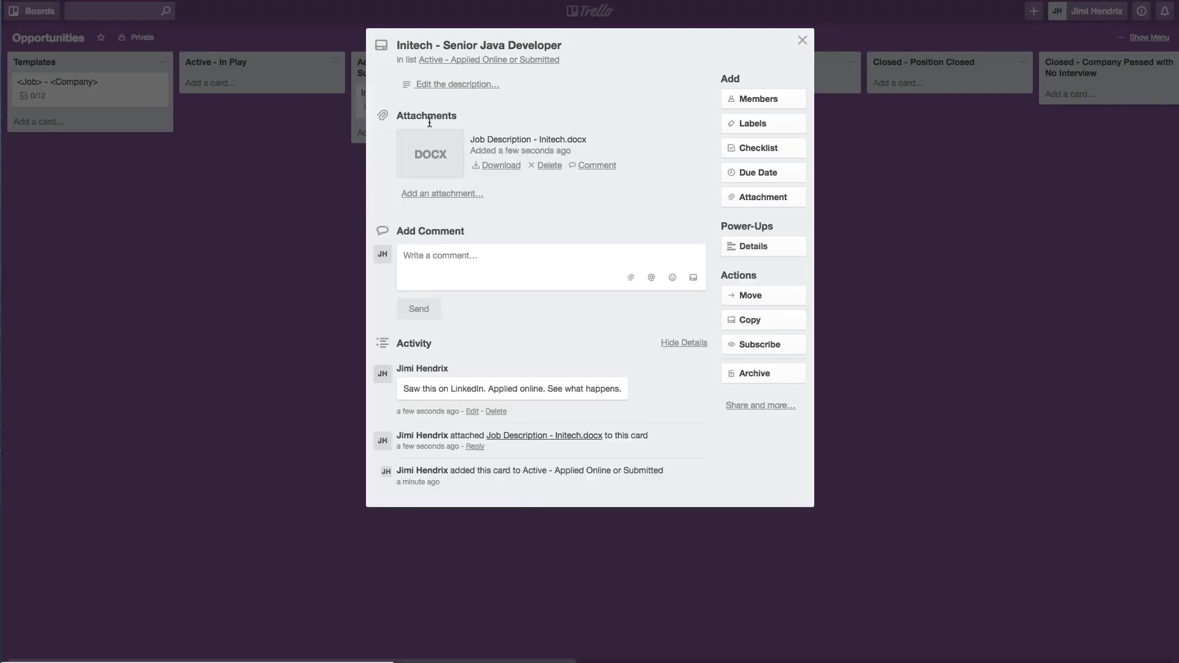
{"action": "type", "text": "Wait"}
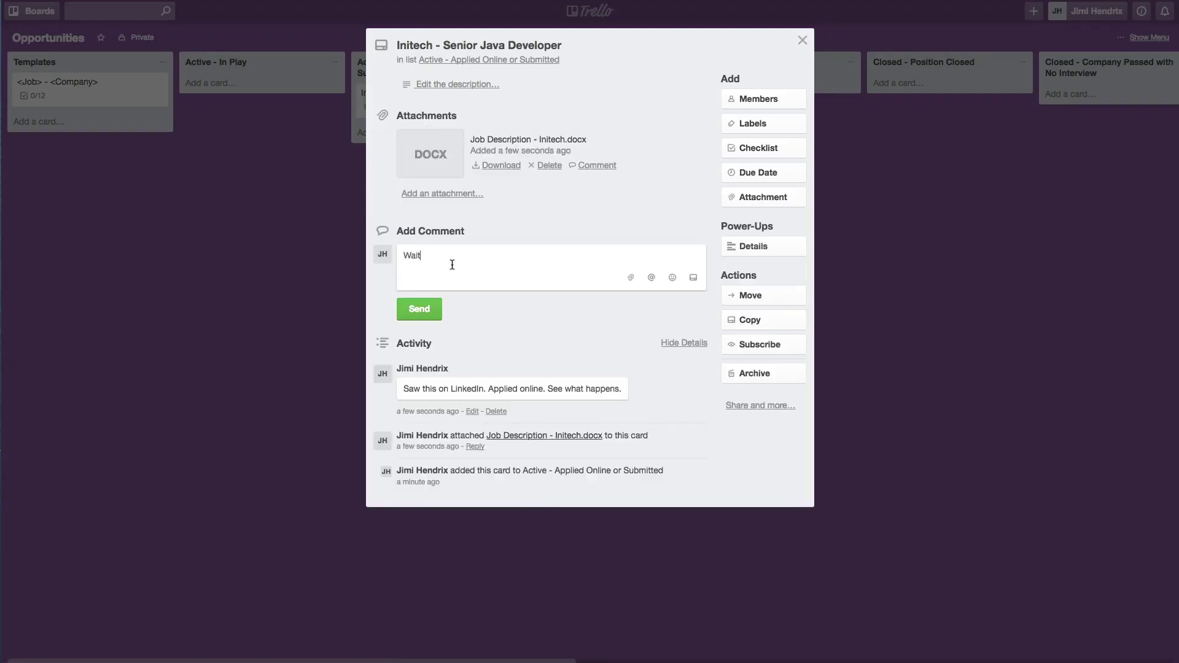
{"action": "type", "text": "ed a few weeks. Never heard back. Closing ou"}
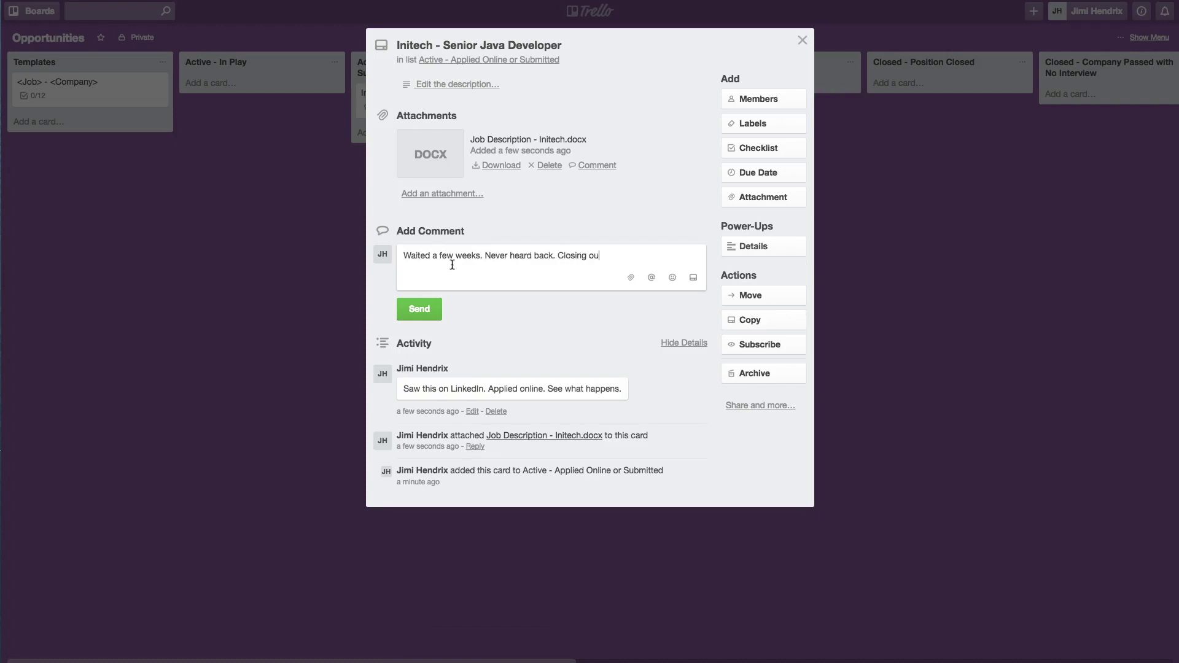
{"action": "type", "text": "t. Not worth following up with anyone."}
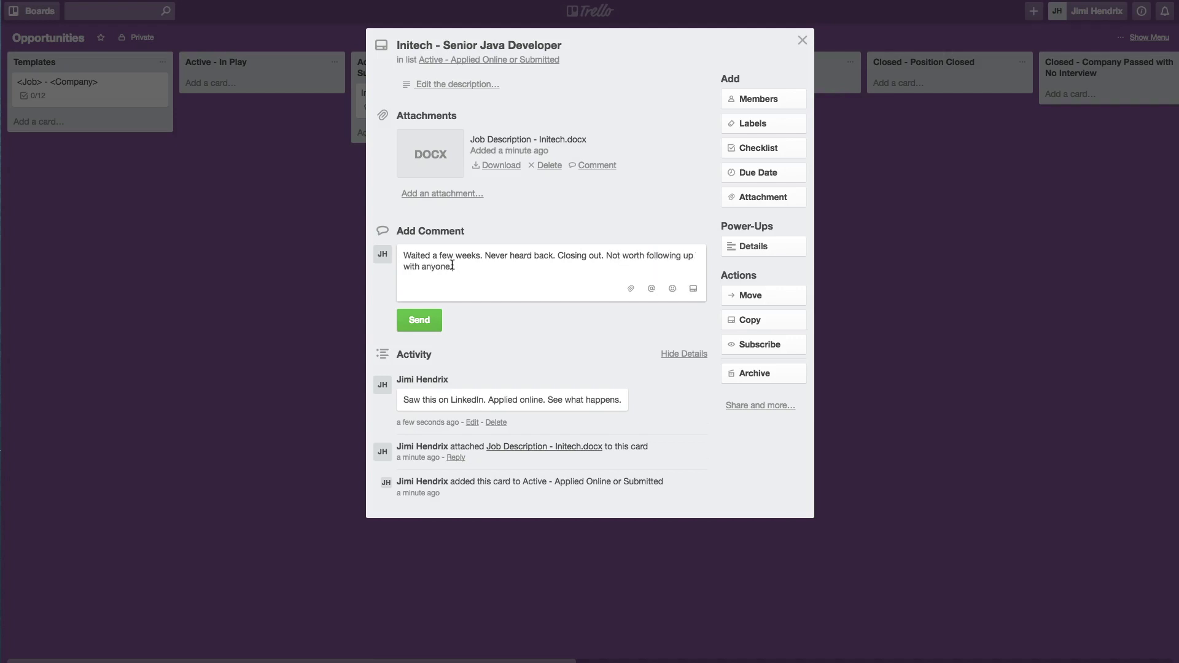
{"action": "left_click", "coordinate": [438, 319]}
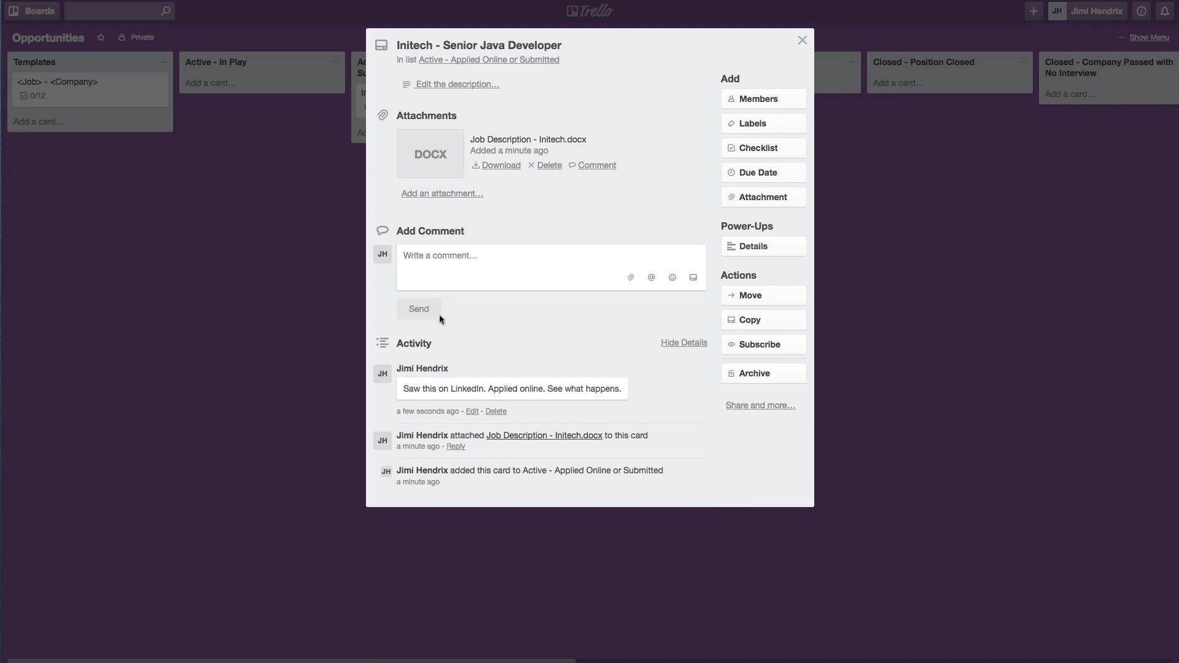
Move the Initech card to the Closed - No Response list and close the card
{"action": "left_click", "coordinate": [752, 300]}
{"action": "left_click", "coordinate": [762, 387]}
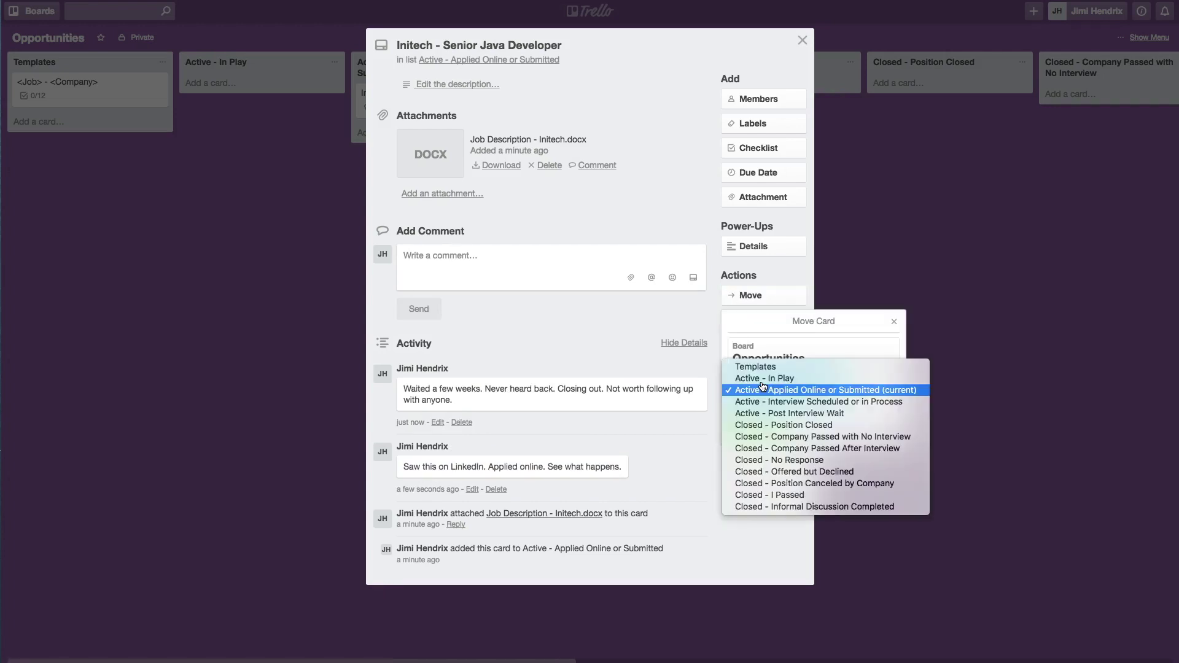
{"action": "left_click", "coordinate": [789, 460]}
{"action": "left_click", "coordinate": [765, 429]}
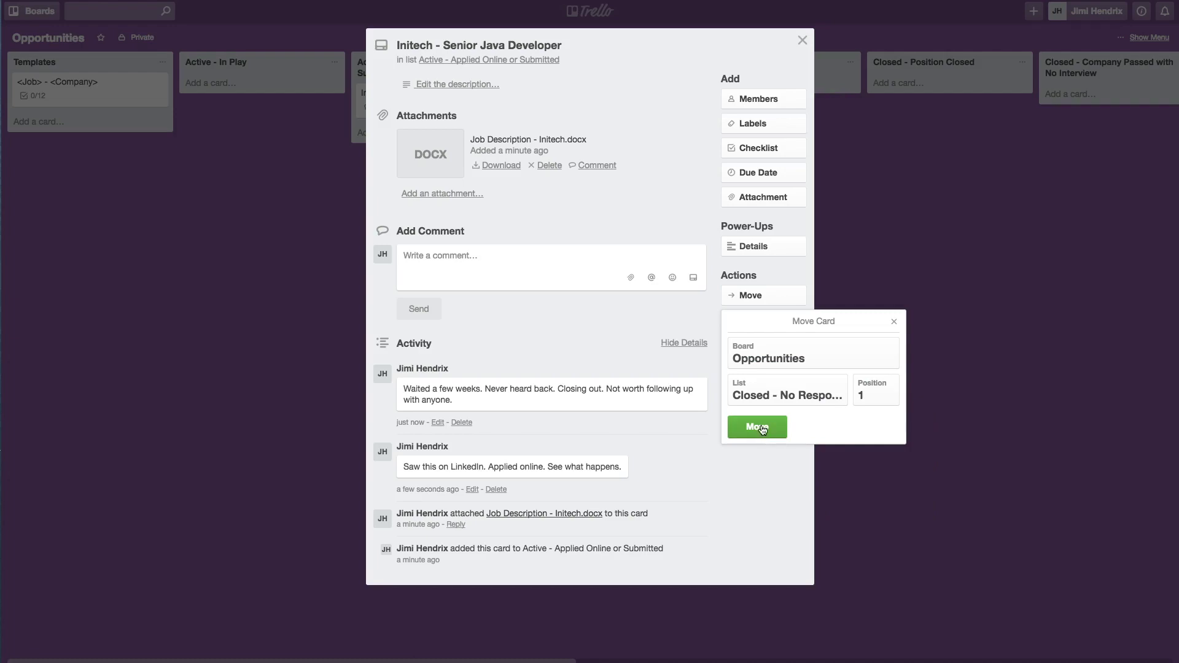
{"action": "key", "text": "Escape"}
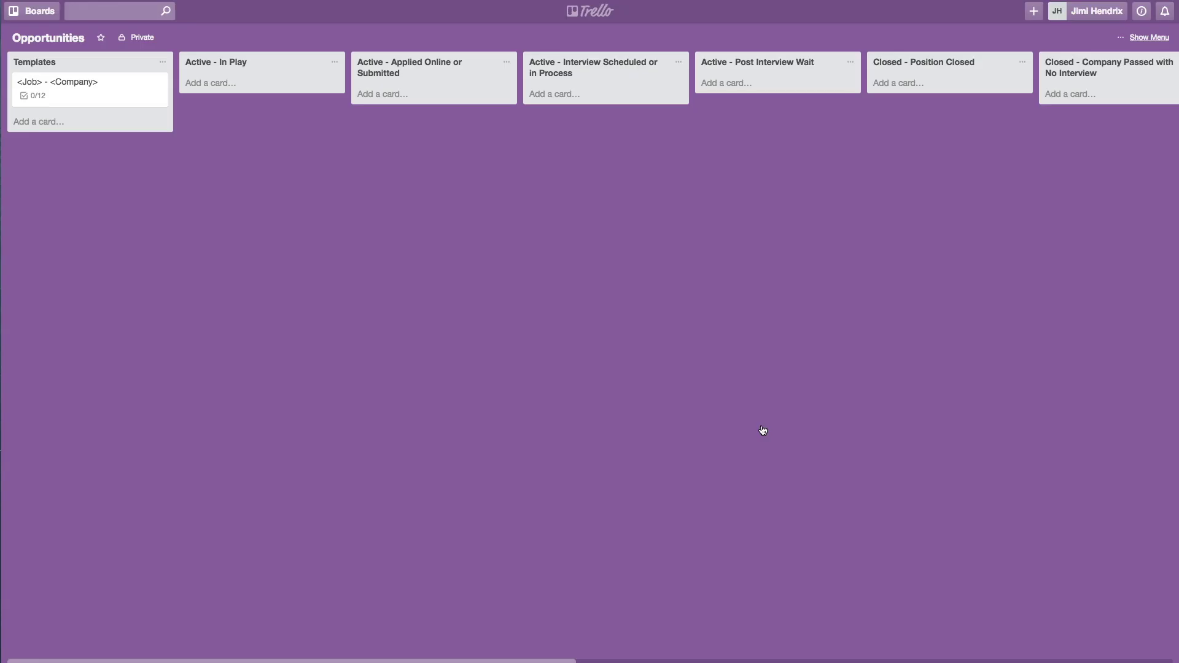
Check the moved Initech card among the board's closed lists and return to the active lists
{"action": "scroll", "coordinate": [790, 417], "scroll_direction": "right", "scroll_amount": 7}
{"action": "scroll", "coordinate": [791, 421], "scroll_direction": "right", "scroll_amount": 5}
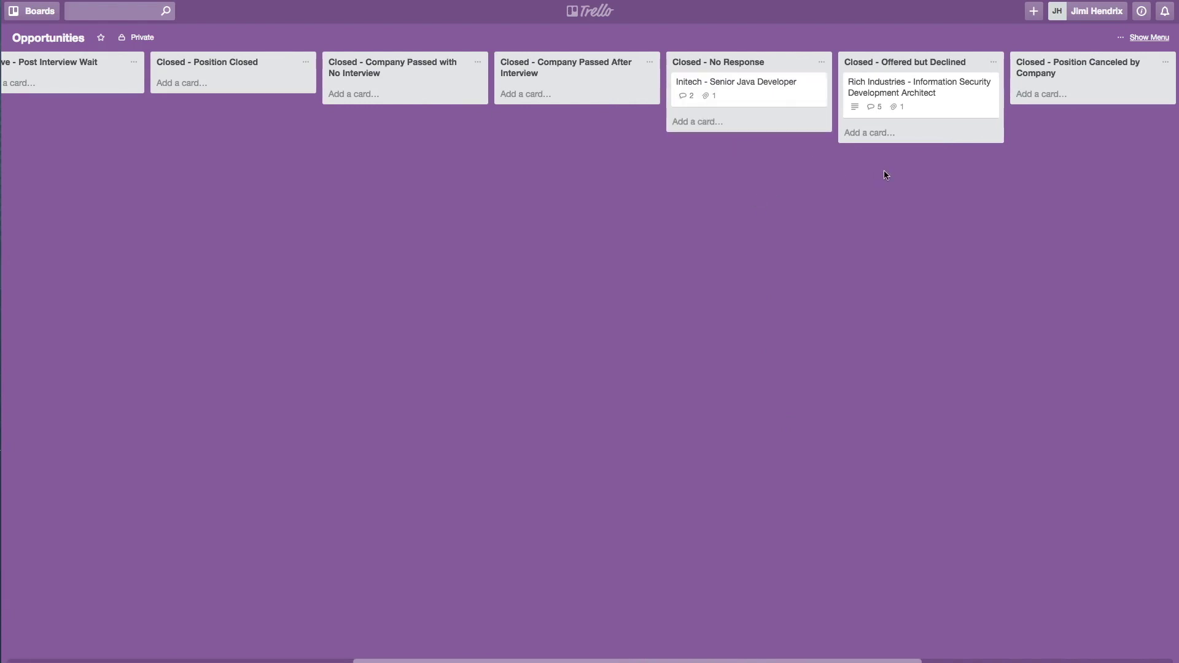
{"action": "scroll", "coordinate": [885, 175], "scroll_direction": "left", "scroll_amount": 10}
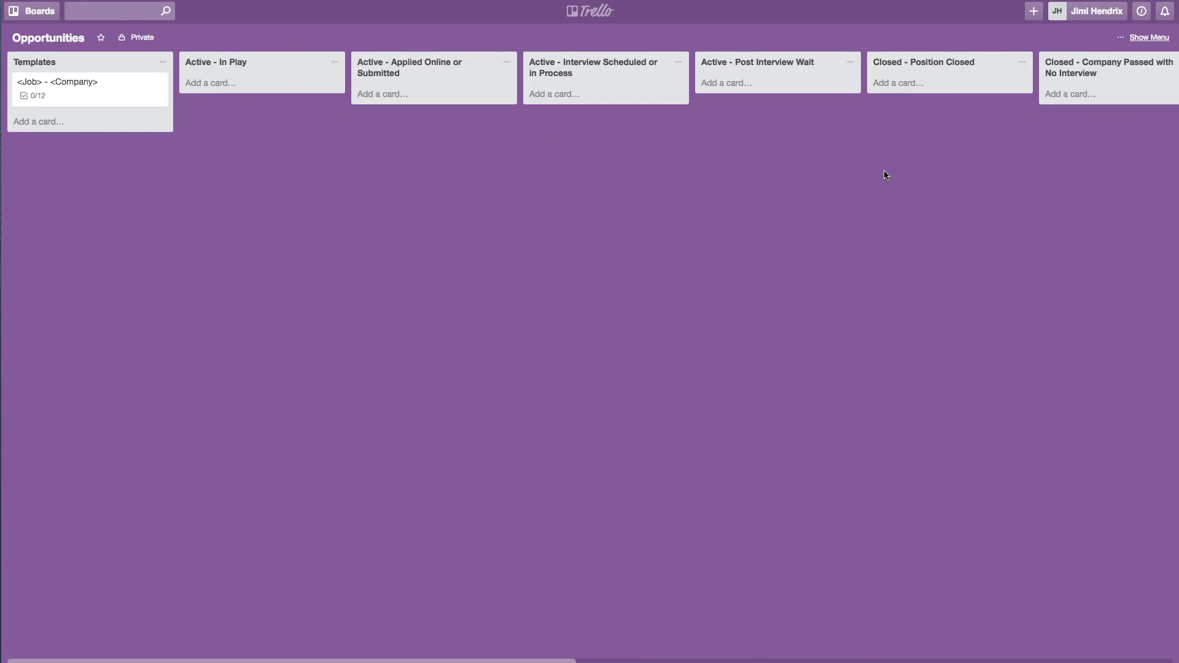
Add a card "Wonka Industries - Data Warehouse Director" to the Active - In Play list
{"action": "left_click", "coordinate": [208, 92]}
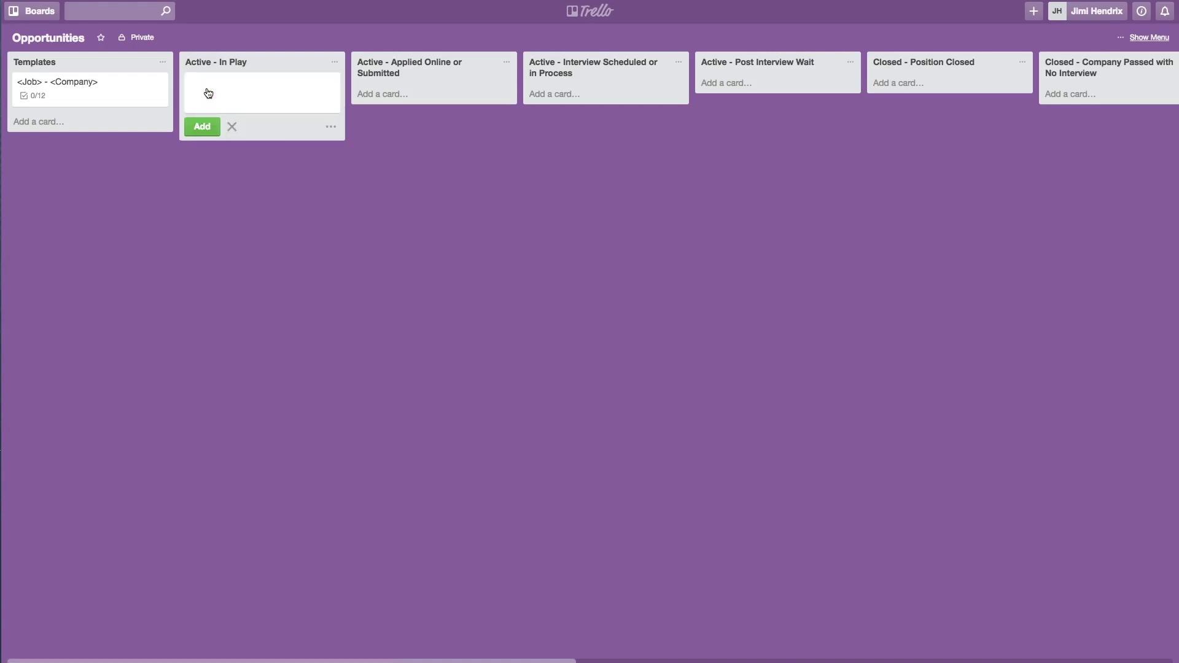
{"action": "type", "text": "Wonka Industries - Data Warehouse Director"}
{"action": "key", "text": "Return"}
{"action": "key", "text": "Escape"}
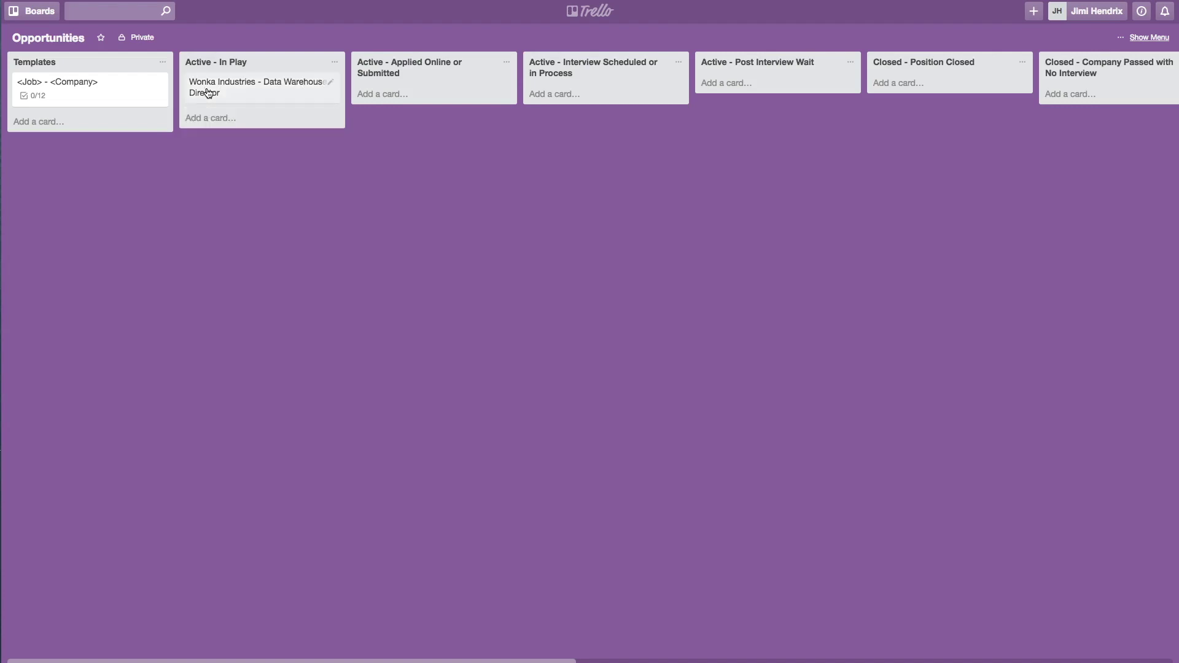
Attach the Job Description - Wonka document from the computer to the Wonka Industries card
{"action": "left_click", "coordinate": [259, 94]}
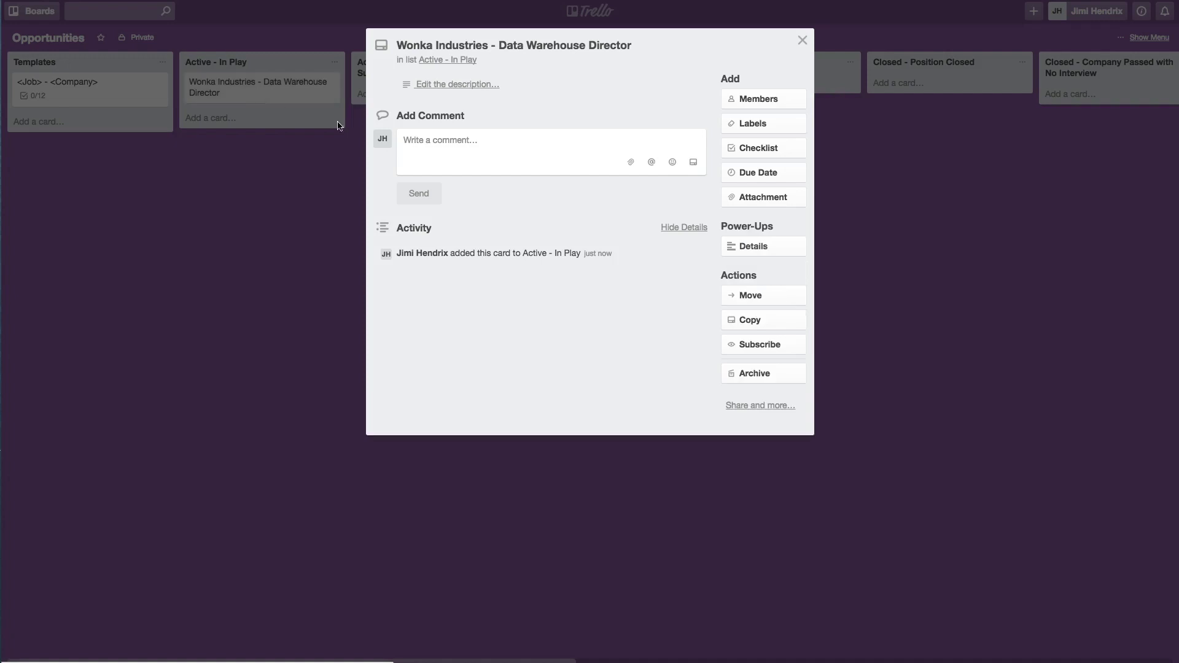
{"action": "left_click", "coordinate": [745, 197]}
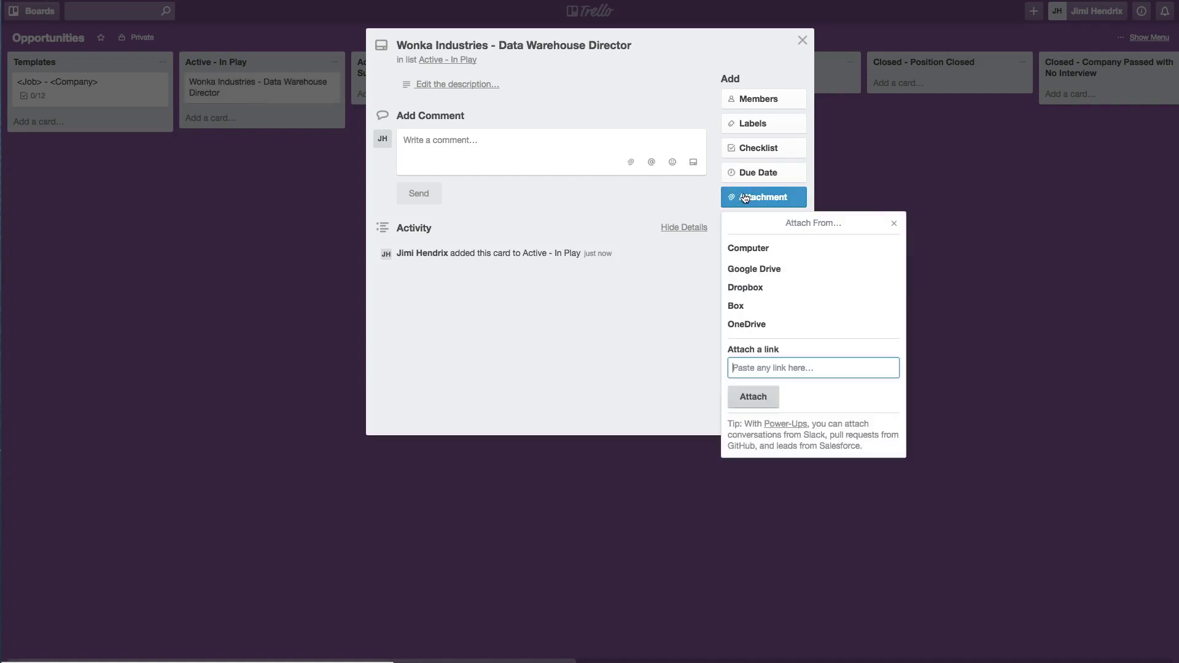
{"action": "left_click", "coordinate": [767, 251]}
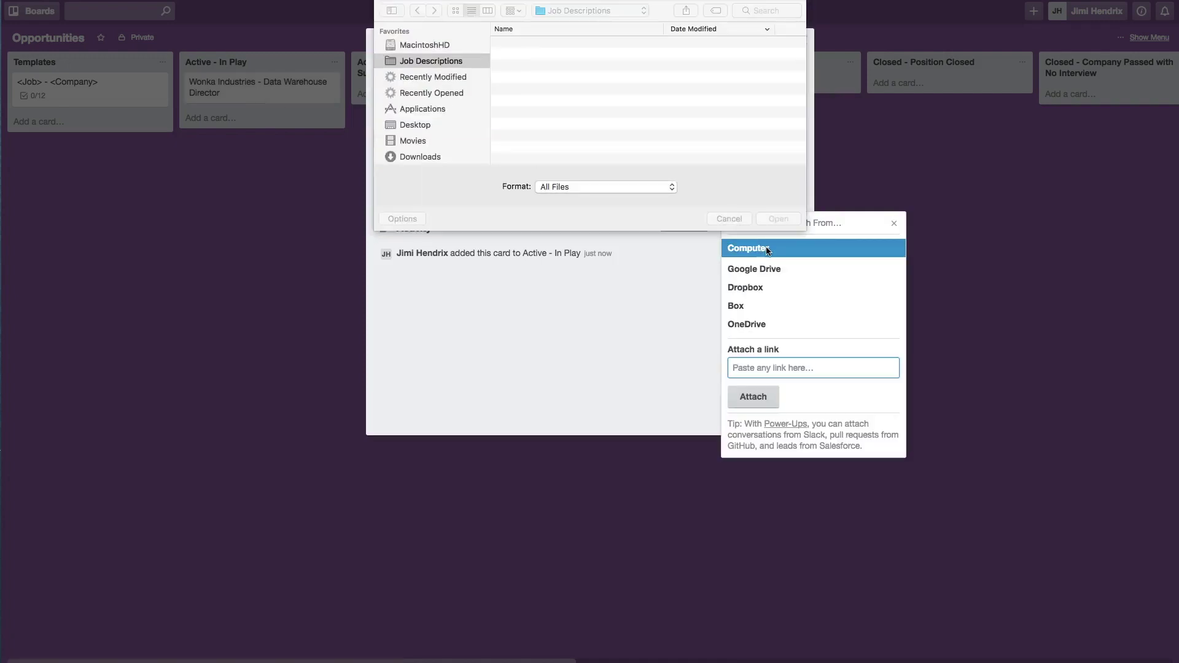
{"action": "double_click", "coordinate": [593, 67]}
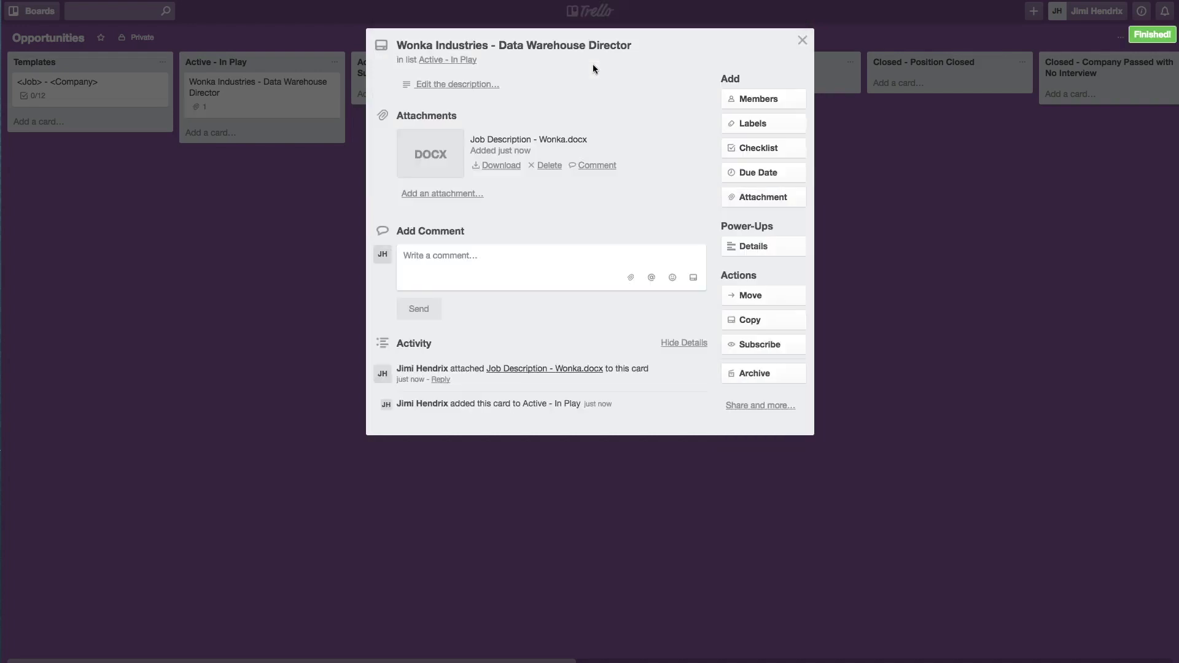
Post the comment "Talked with recruiter about position. Waiting to have interview scheduled." on the Wonka Industries card and close the card
{"action": "left_click", "coordinate": [481, 258]}
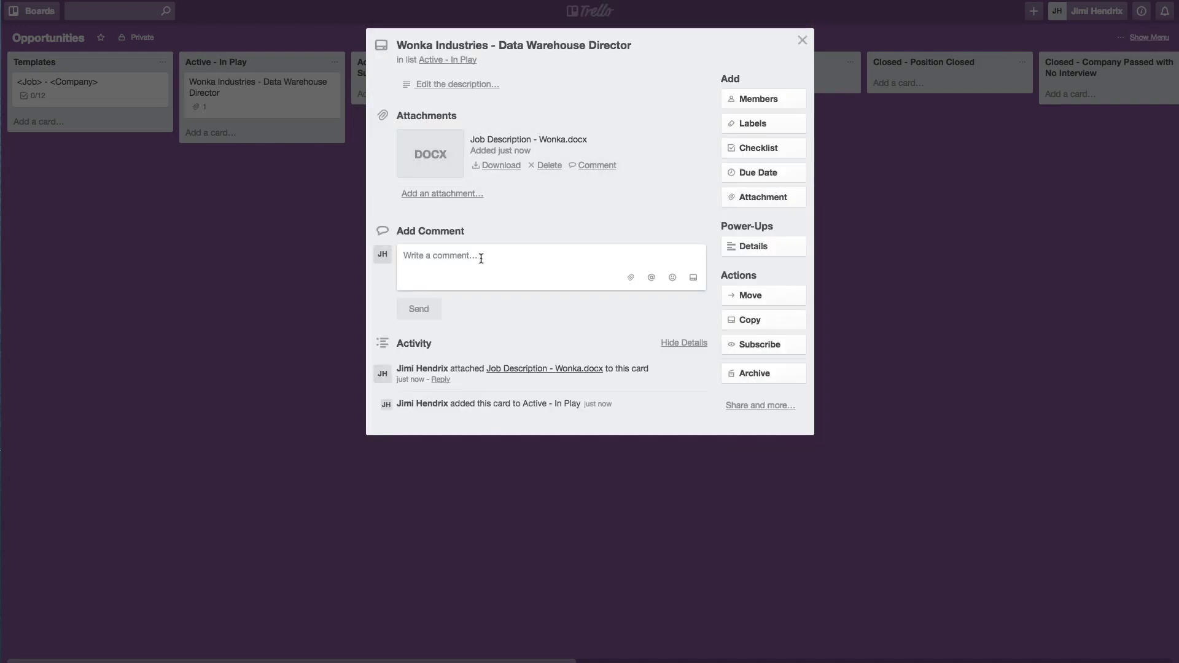
{"action": "type", "text": "Ta"}
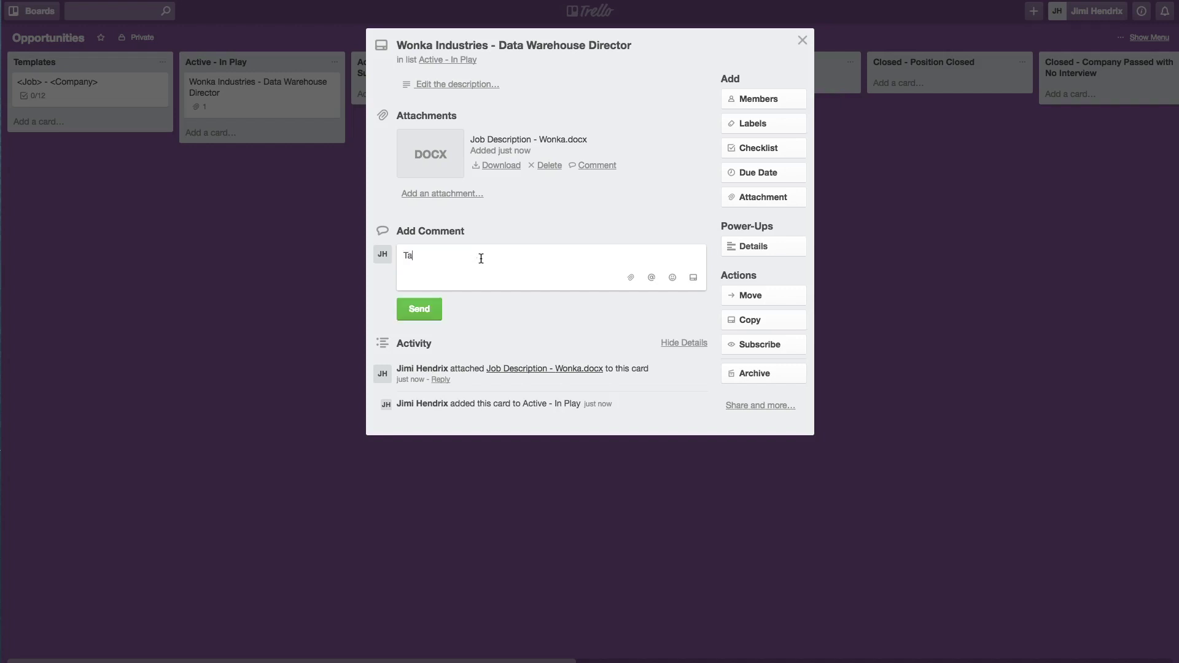
{"action": "type", "text": "lked with recur"}
{"action": "key", "text": "BackSpace"}
{"action": "key", "text": "BackSpace"}
{"action": "type", "text": "ruiter about position. "}
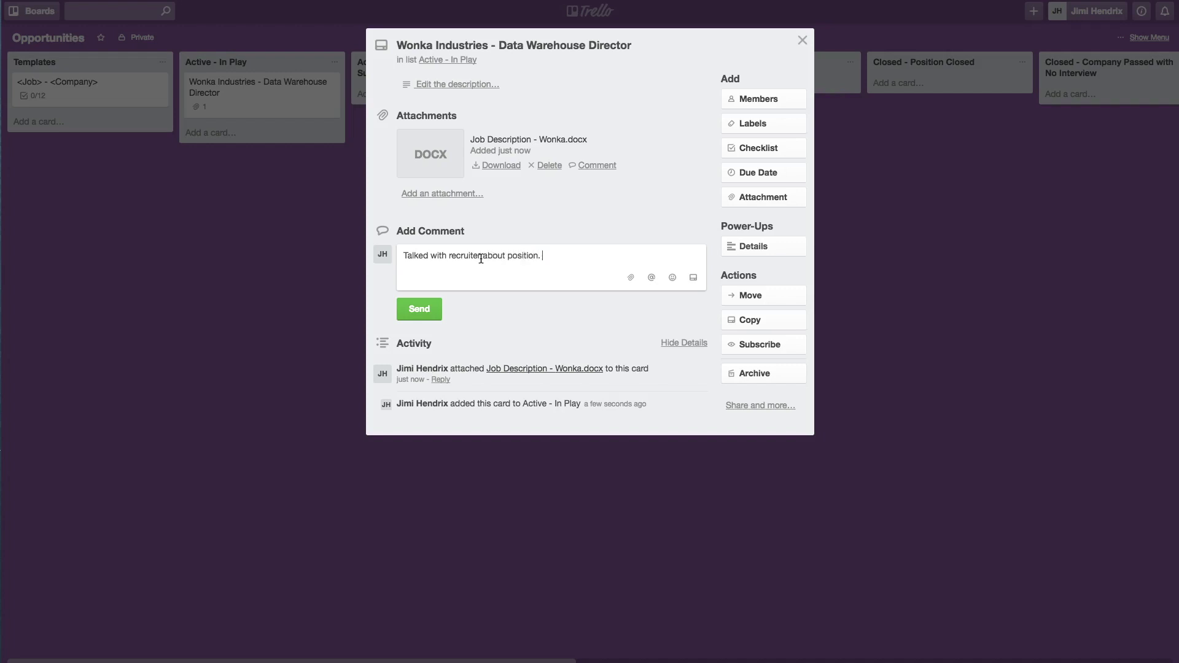
{"action": "type", "text": "Waiting to have interview sche"}
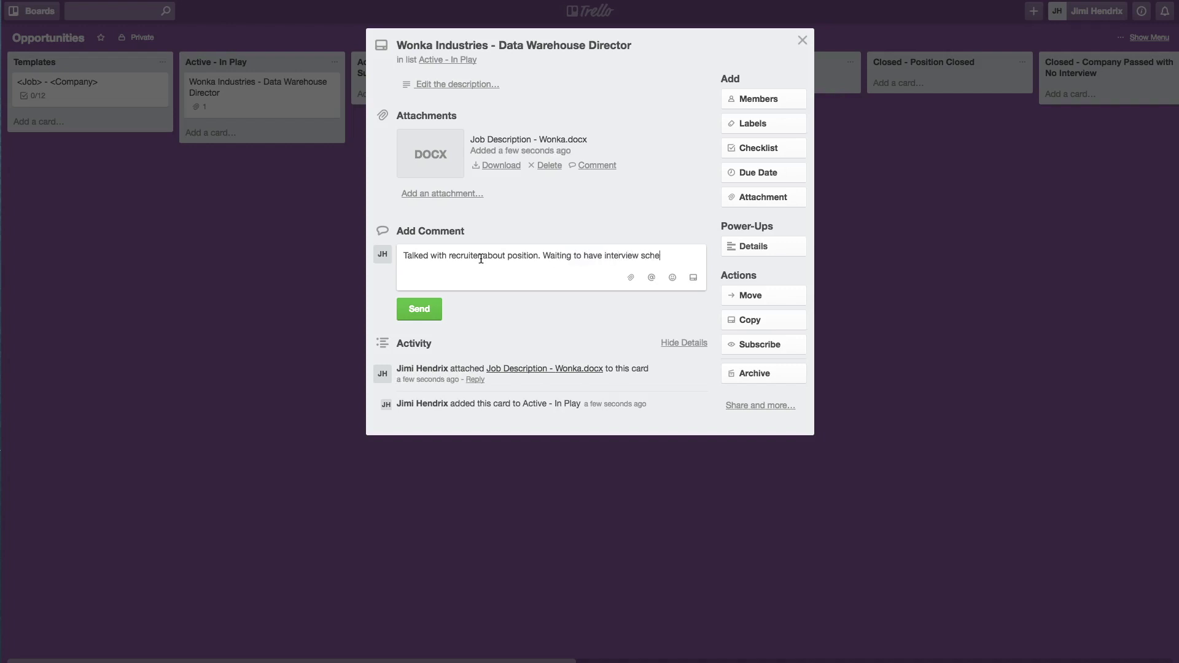
{"action": "type", "text": "duled."}
{"action": "left_click", "coordinate": [428, 310]}
{"action": "key", "text": "Escape"}
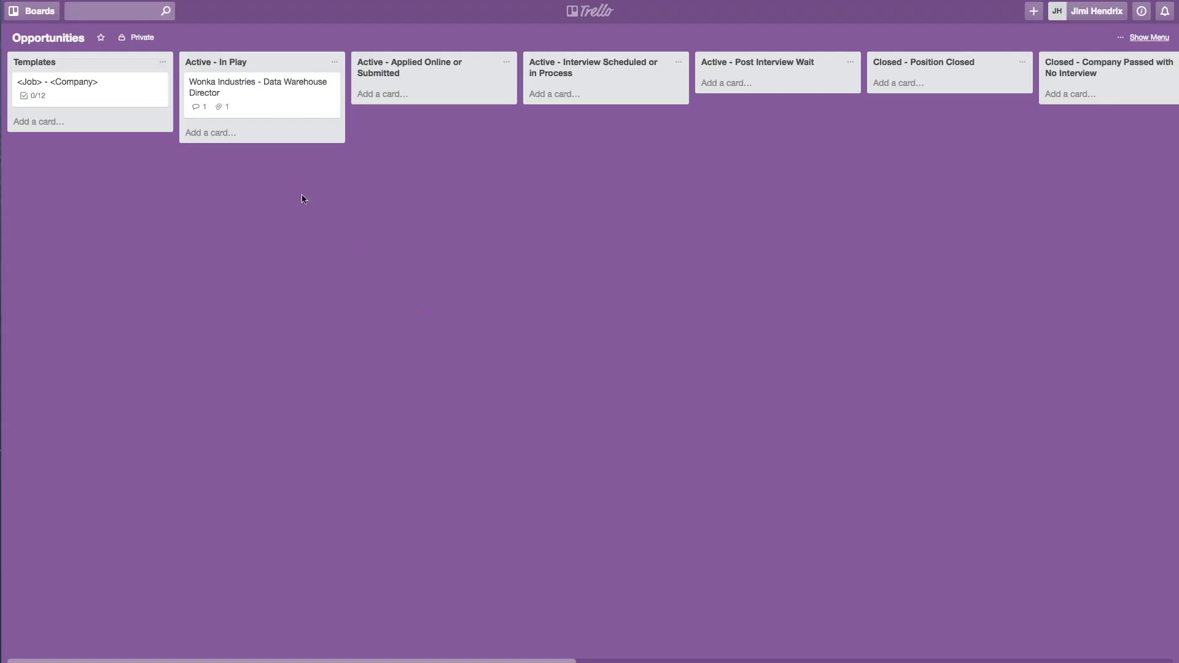
Move the Wonka Industries card from Active - In Play to Active - Interview Scheduled or in Process
{"action": "left_click_drag", "start_coordinate": [286, 105], "coordinate": [594, 111]}
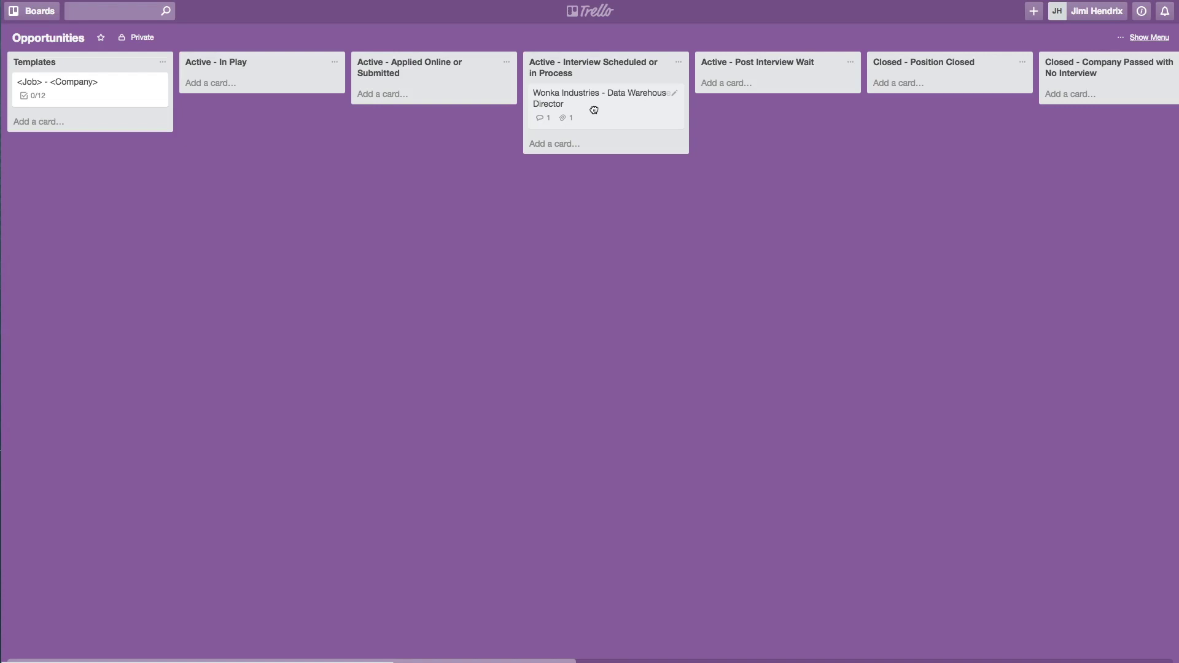
Post the comment "Interview went well. Hope to hear back from them." on the Wonka Industries card and close the card
{"action": "left_click", "coordinate": [594, 110]}
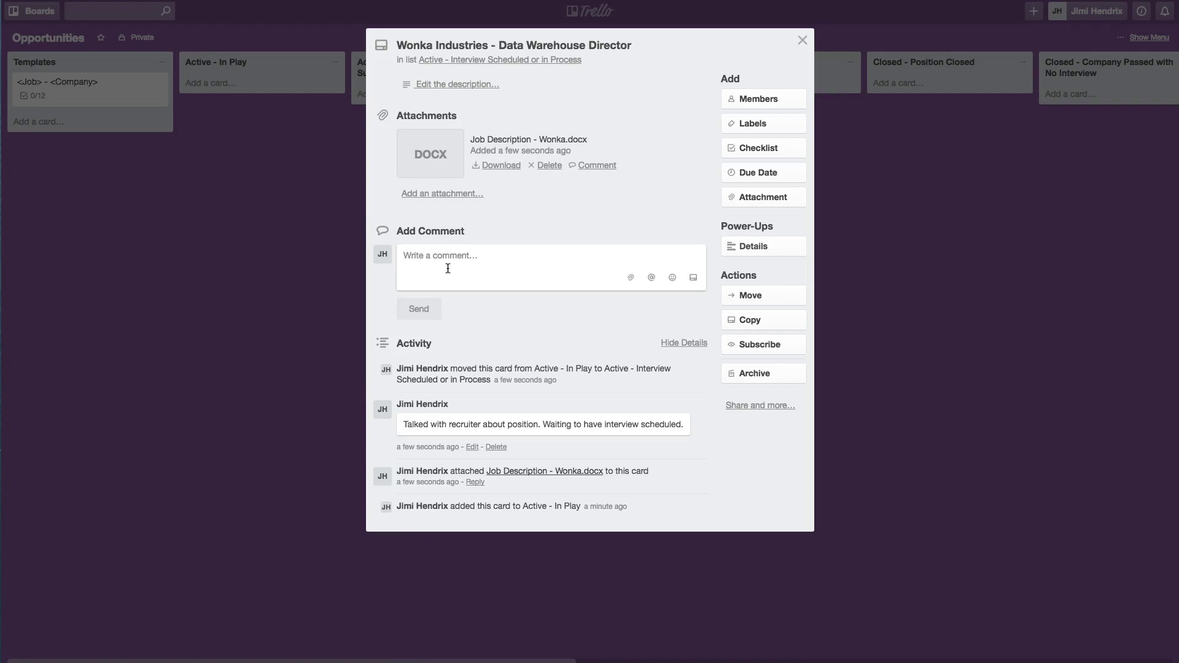
{"action": "type", "text": "Intervie"}
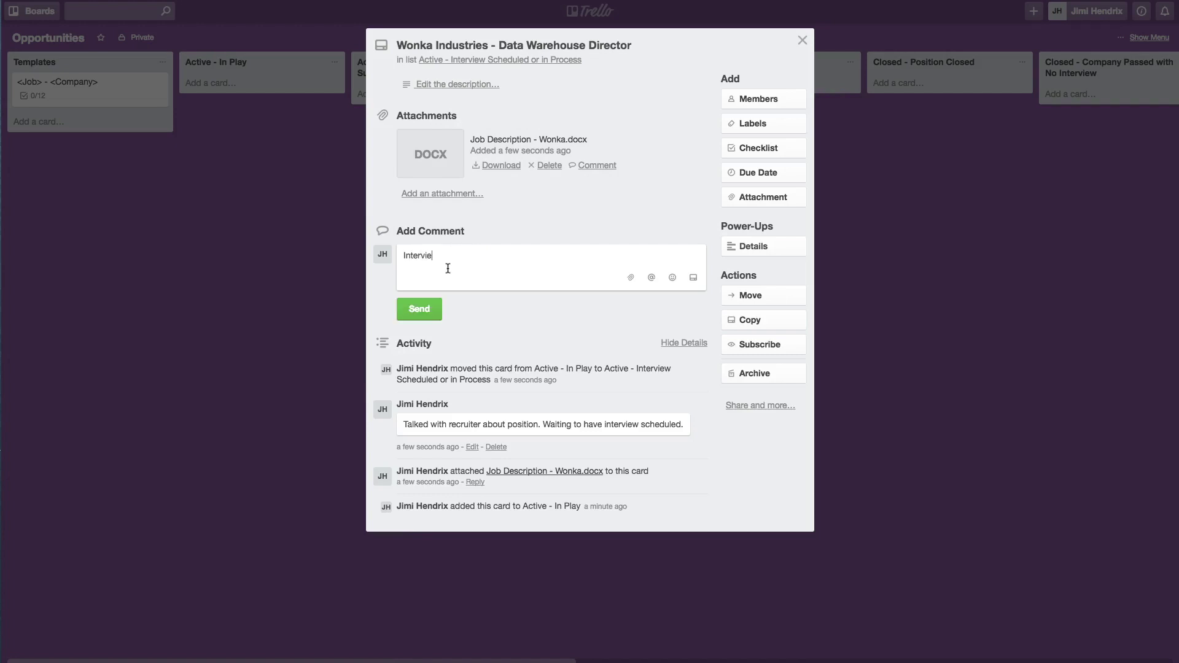
{"action": "type", "text": "w went well. Hope to heard"}
{"action": "type", "text": " back from"}
{"action": "key", "text": "BackSpace"}
{"action": "key", "text": "BackSpace"}
{"action": "key", "text": "BackSpace"}
{"action": "key", "text": "BackSpace"}
{"action": "key", "text": "BackSpace"}
{"action": "key", "text": "BackSpace"}
{"action": "key", "text": "BackSpace"}
{"action": "key", "text": "BackSpace"}
{"action": "key", "text": "BackSpace"}
{"action": "key", "text": "BackSpace"}
{"action": "key", "text": "BackSpace"}
{"action": "type", "text": "back form them."}
{"action": "key", "text": "BackSpace"}
{"action": "key", "text": "BackSpace"}
{"action": "key", "text": "BackSpace"}
{"action": "key", "text": "BackSpace"}
{"action": "key", "text": "BackSpace"}
{"action": "key", "text": "BackSpace"}
{"action": "key", "text": "BackSpace"}
{"action": "key", "text": "BackSpace"}
{"action": "key", "text": "BackSpace"}
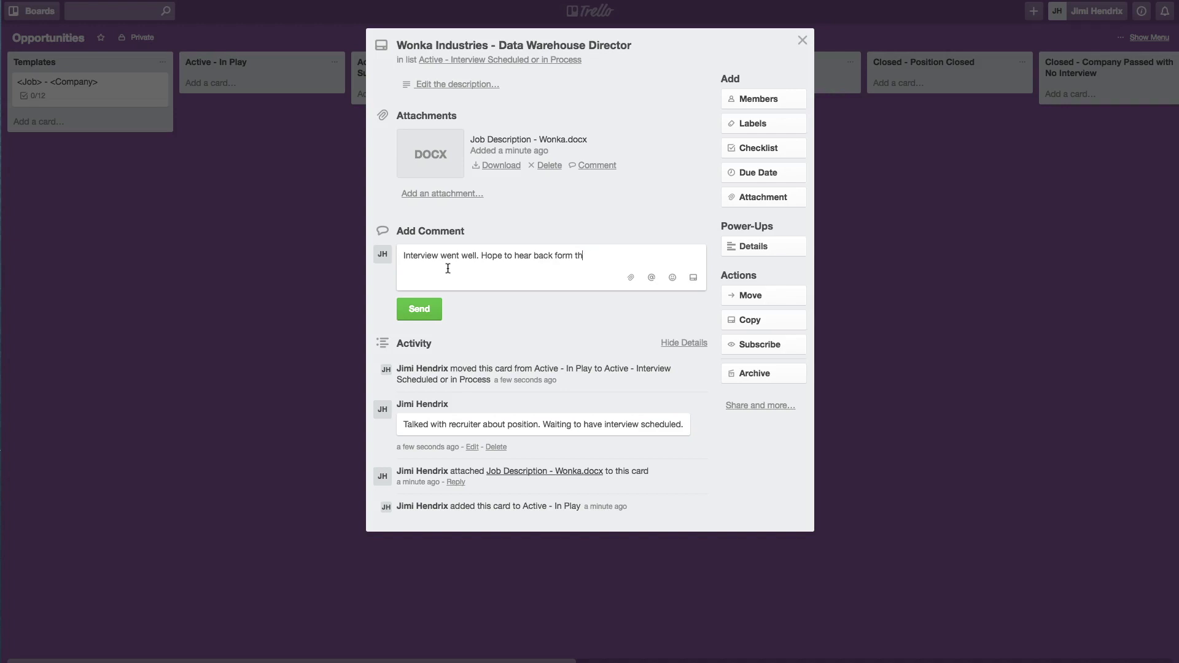
{"action": "type", "text": "rom them."}
{"action": "left_click", "coordinate": [423, 307]}
{"action": "key", "text": "Escape"}
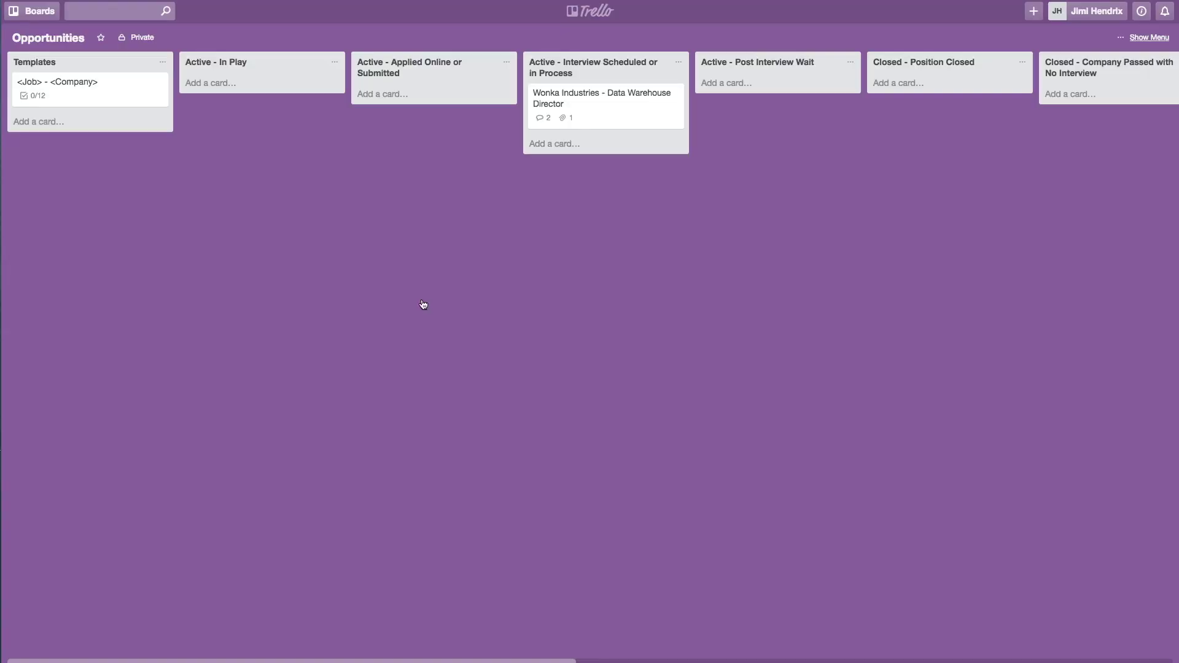
Move the Wonka Industries card to Active - Post Interview Wait and back to Active - Interview Scheduled or in Process
{"action": "left_click_drag", "start_coordinate": [632, 116], "coordinate": [759, 116]}
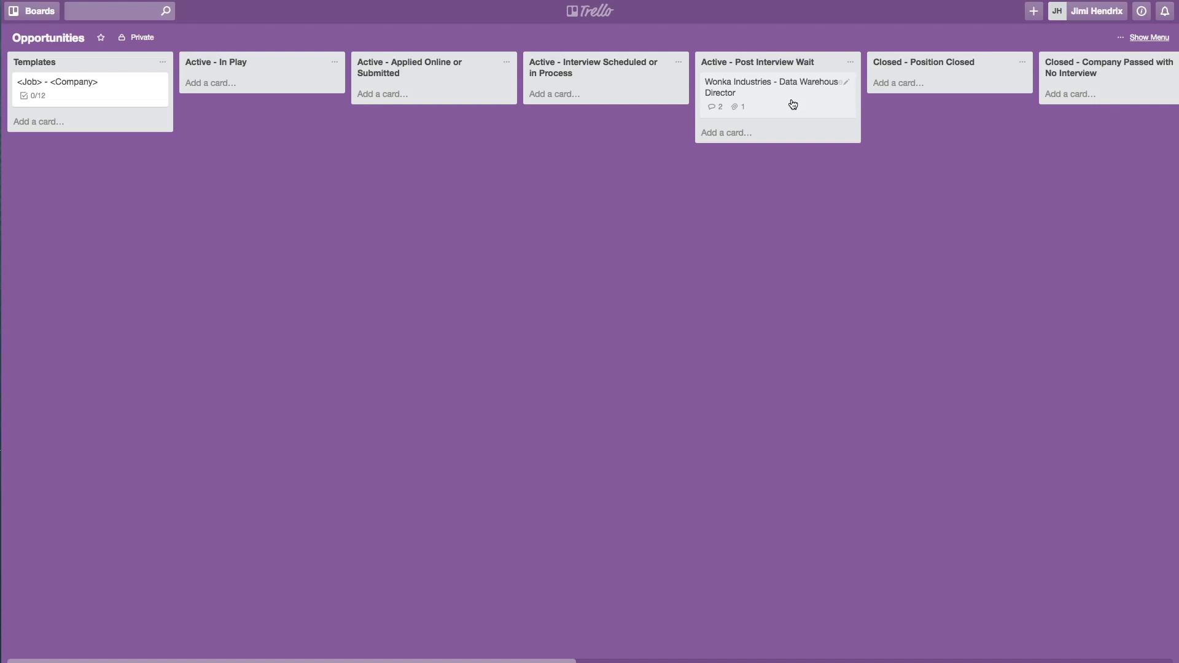
{"action": "left_click_drag", "start_coordinate": [793, 105], "coordinate": [633, 115]}
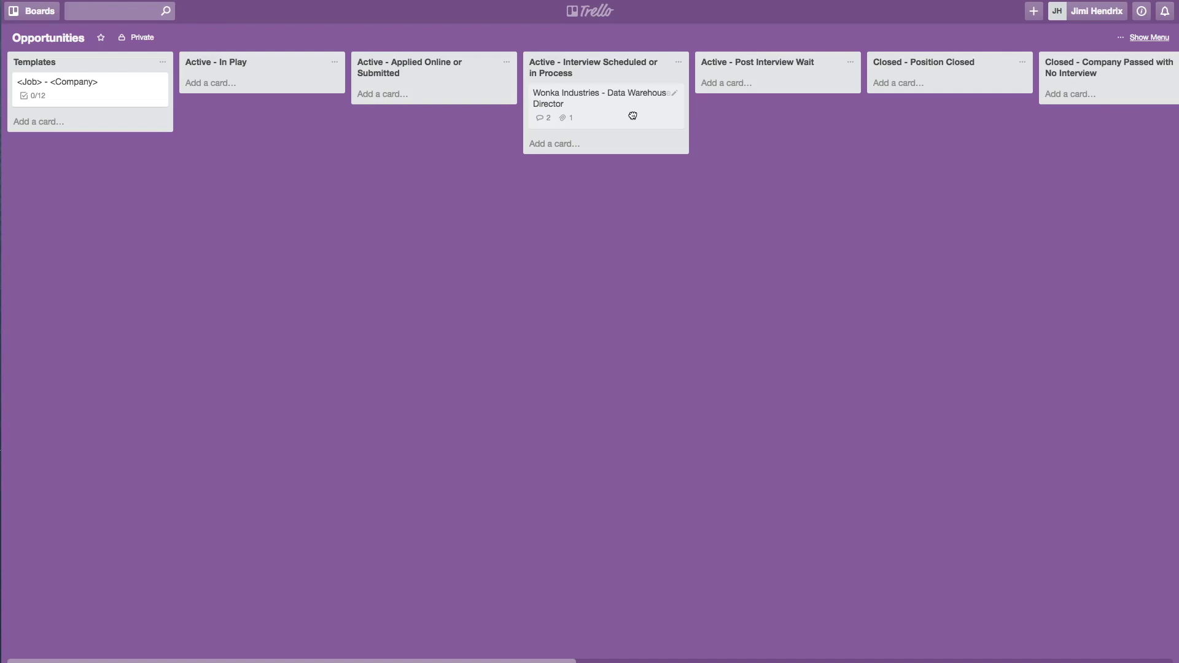
Post the comment "2nd round complete, but the company decided to pass." on the Wonka Industries card
{"action": "left_click", "coordinate": [632, 116]}
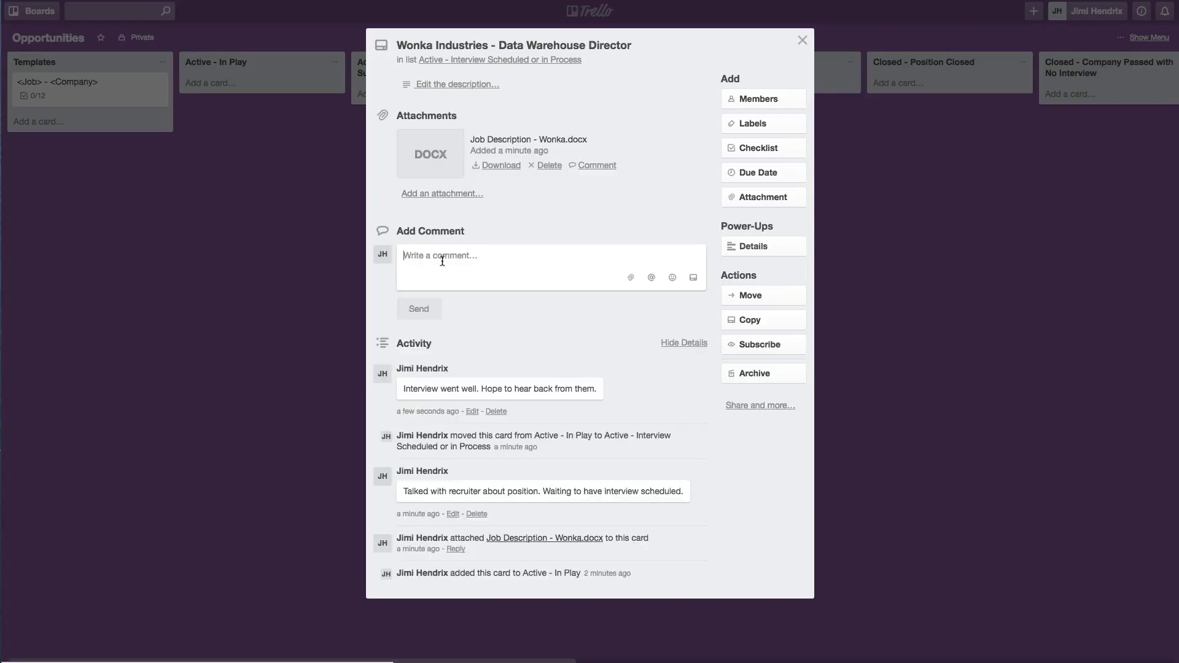
{"action": "type", "text": "2nd rout"}
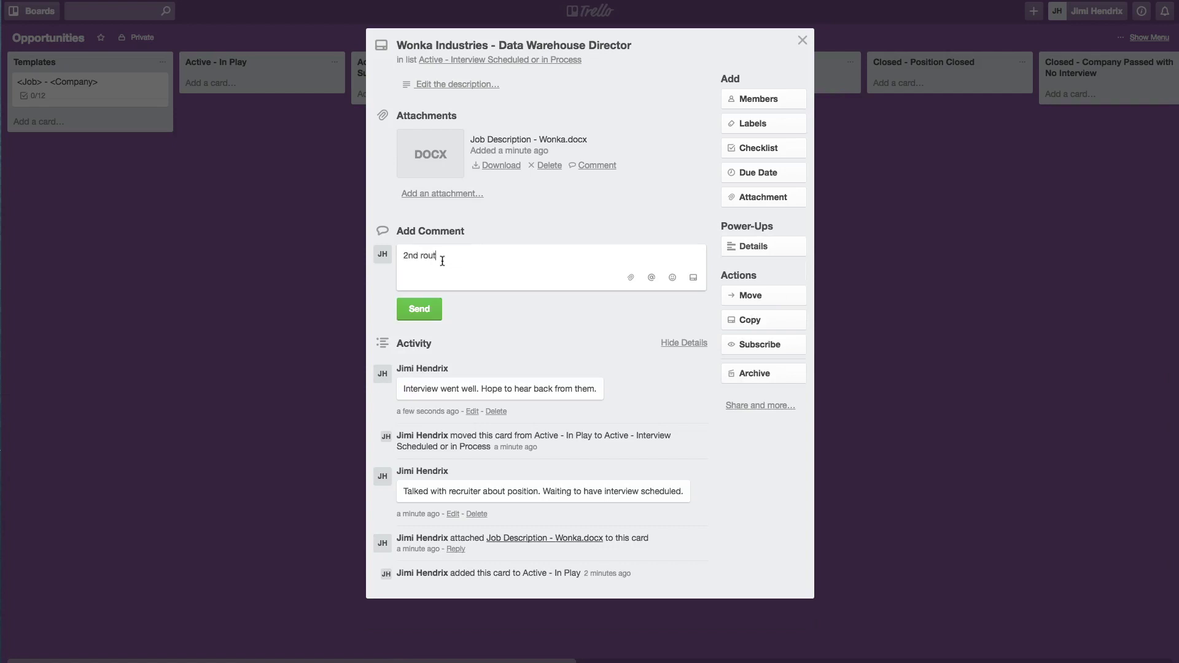
{"action": "key", "text": "BackSpace"}
{"action": "type", "text": "nd complete, but the company decided to "}
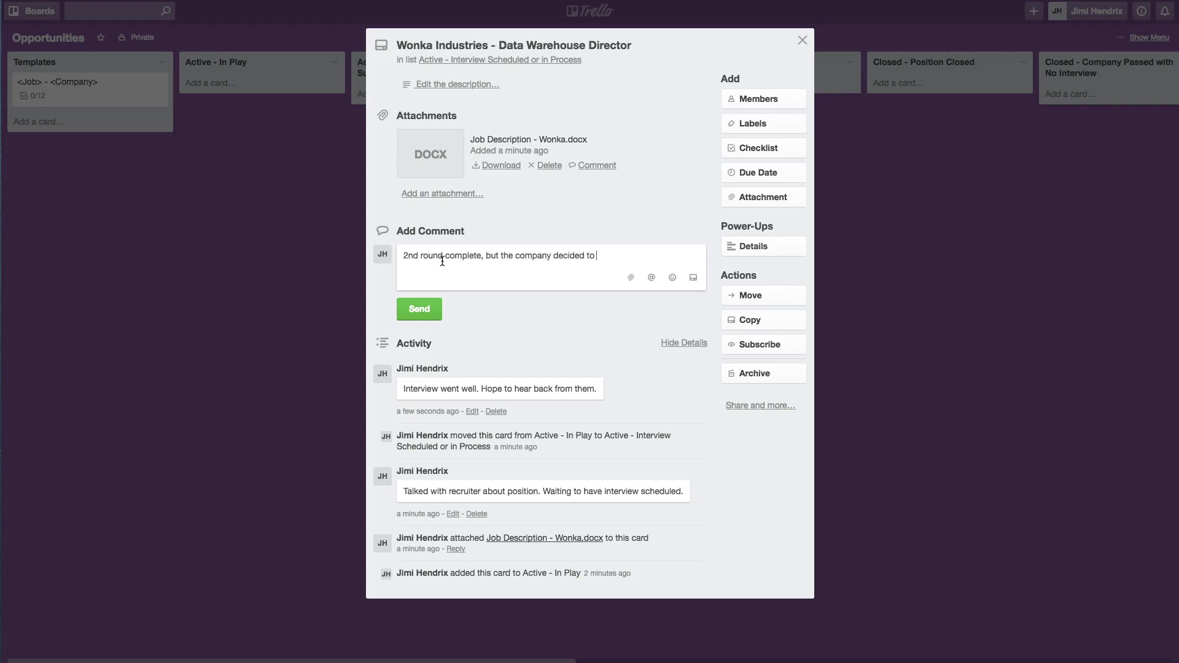
{"action": "type", "text": "pass."}
{"action": "left_click", "coordinate": [420, 309]}
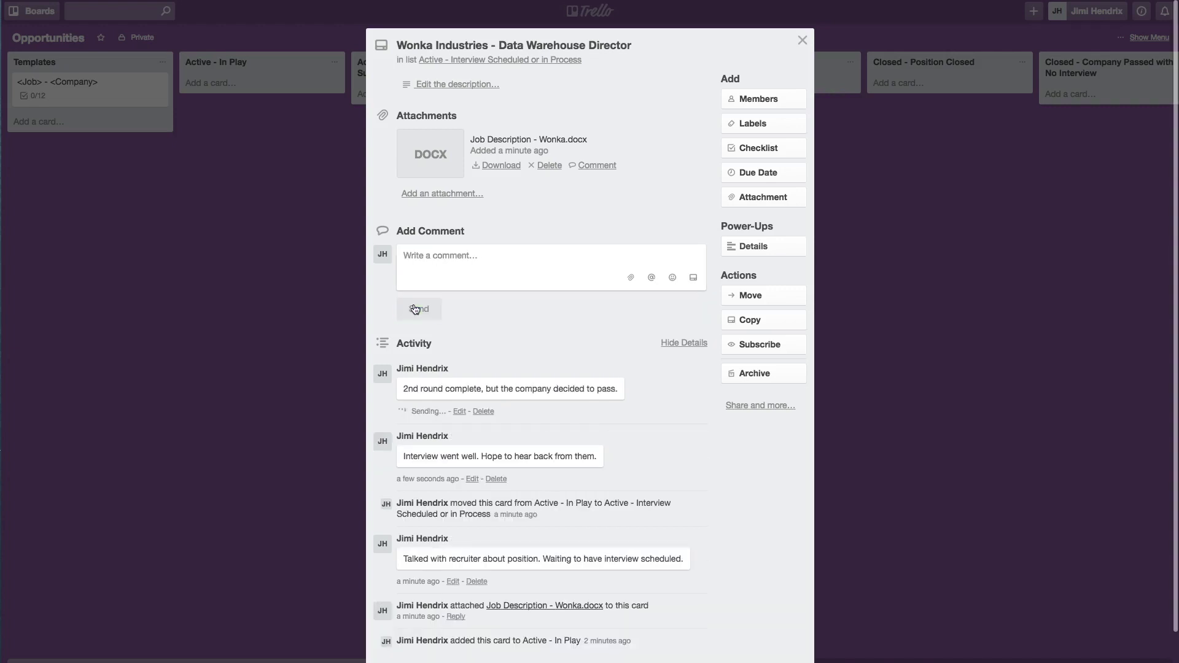
Move the Wonka Industries card to the Closed - Company Passed After Interview list and close the card
{"action": "left_click", "coordinate": [775, 302]}
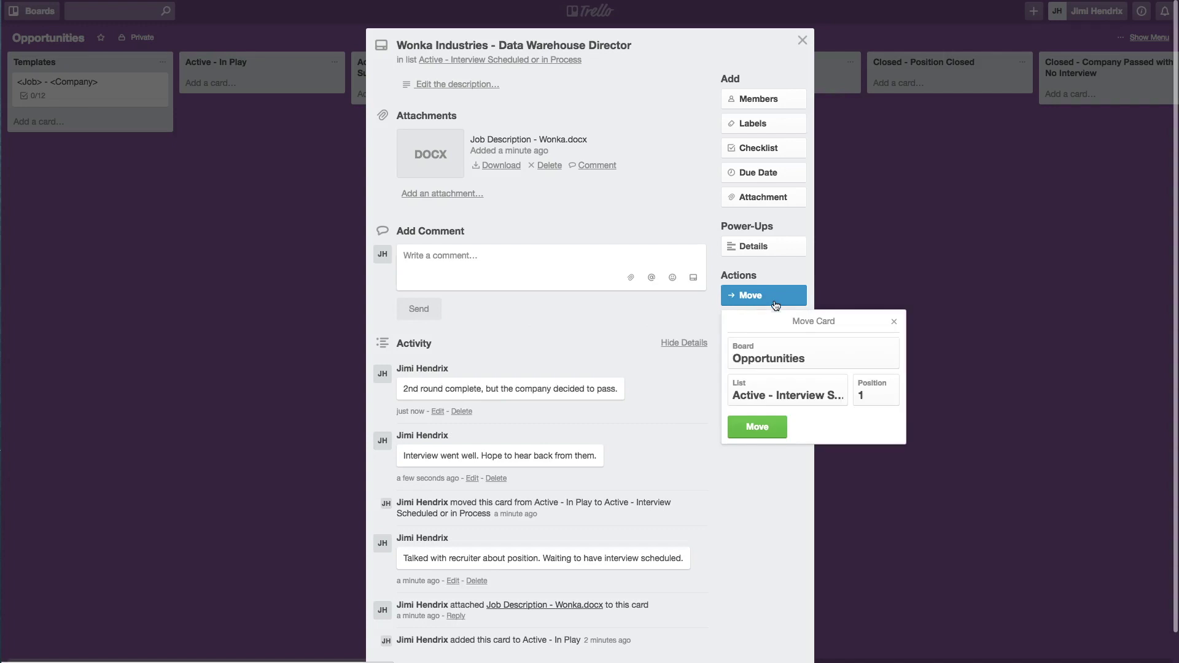
{"action": "left_click", "coordinate": [776, 387]}
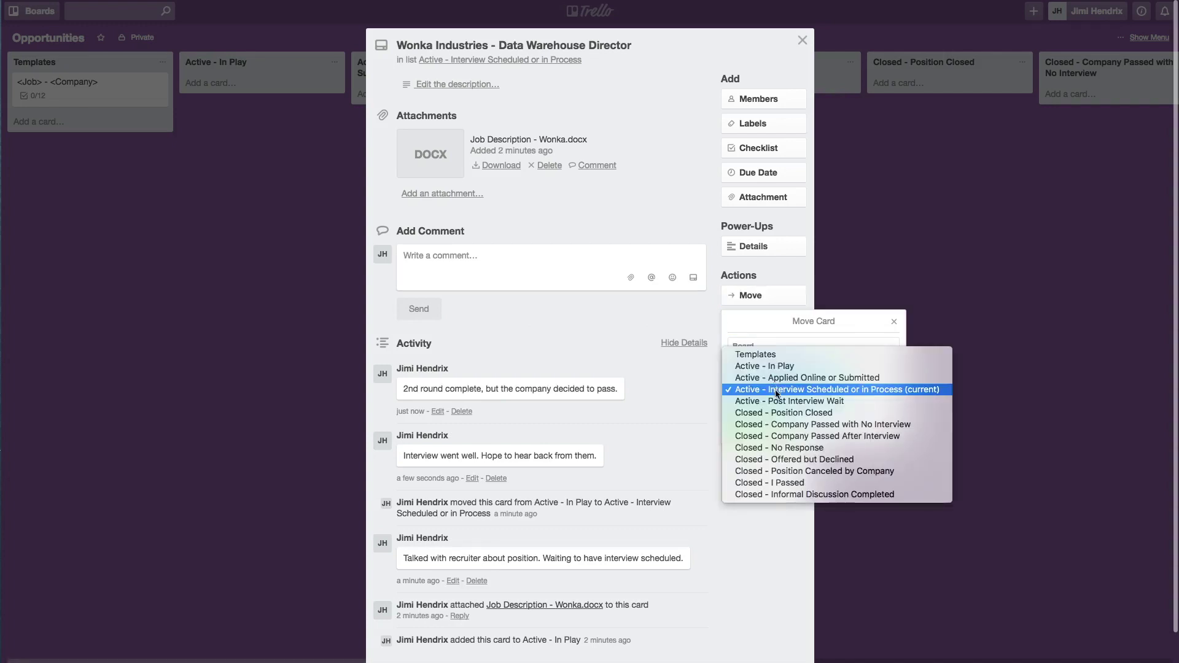
{"action": "left_click", "coordinate": [784, 436]}
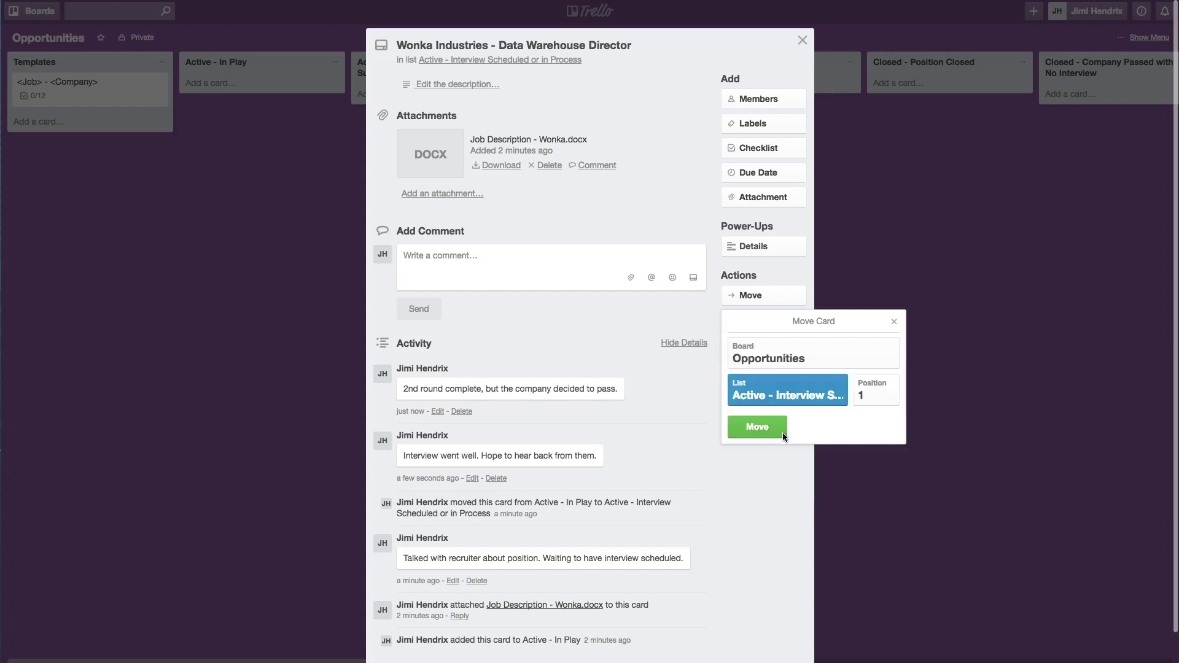
{"action": "left_click", "coordinate": [783, 433]}
{"action": "key", "text": "Escape"}
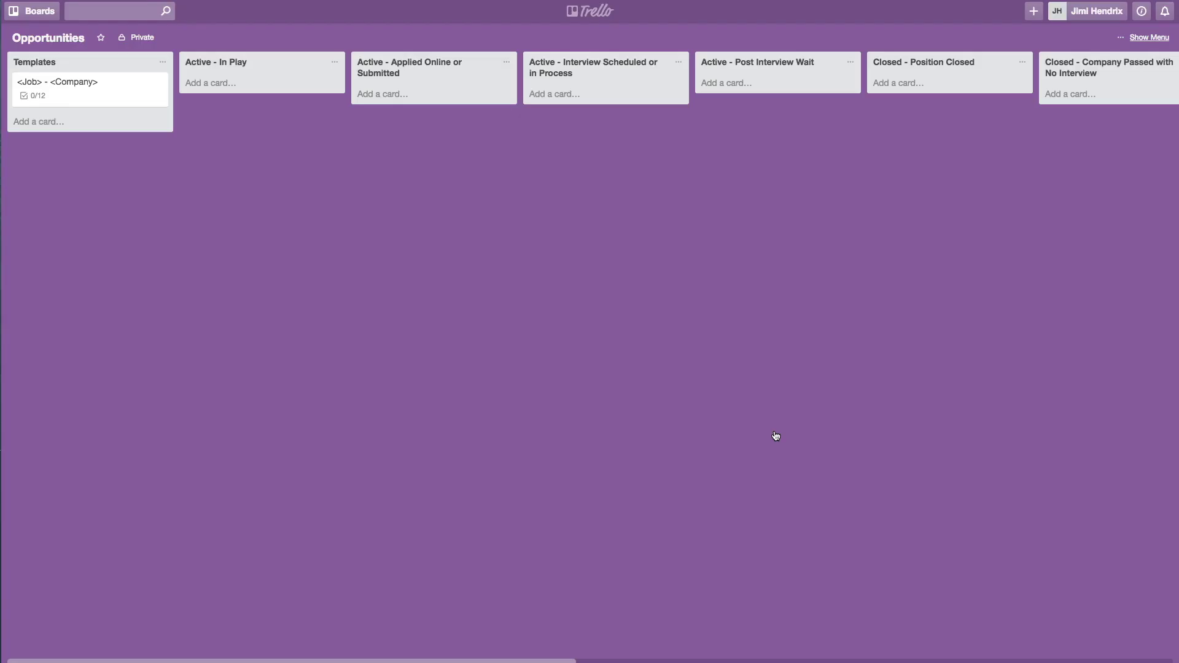
{"action": "scroll", "coordinate": [798, 422], "scroll_direction": "right", "scroll_amount": 1}
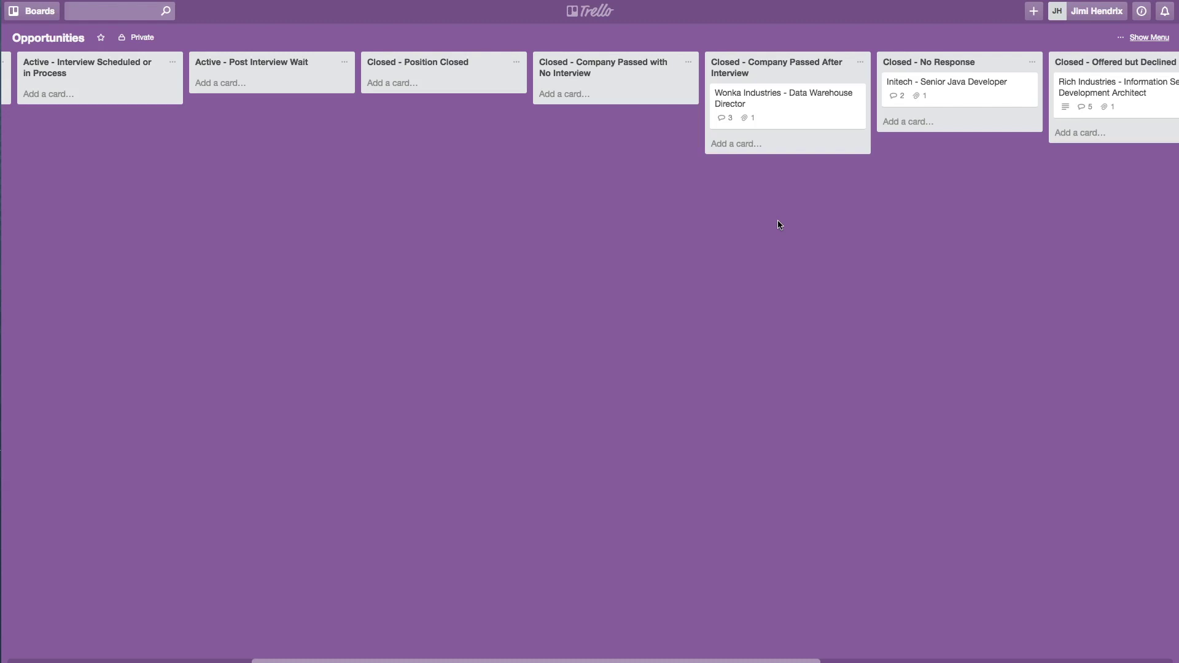
Add a card "Oceanic Airlines - IT Program Manager" to the Active - In Play list
{"action": "scroll", "coordinate": [777, 224], "scroll_direction": "left", "scroll_amount": 10}
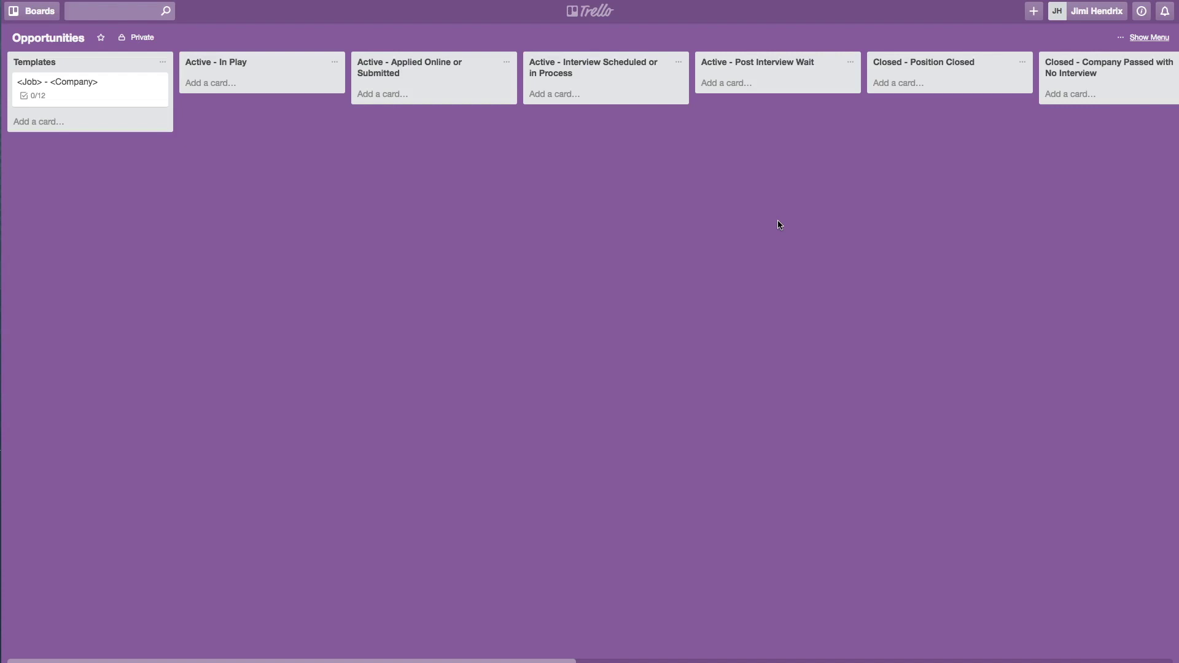
{"action": "left_click", "coordinate": [220, 83]}
{"action": "type", "text": "Ocea"}
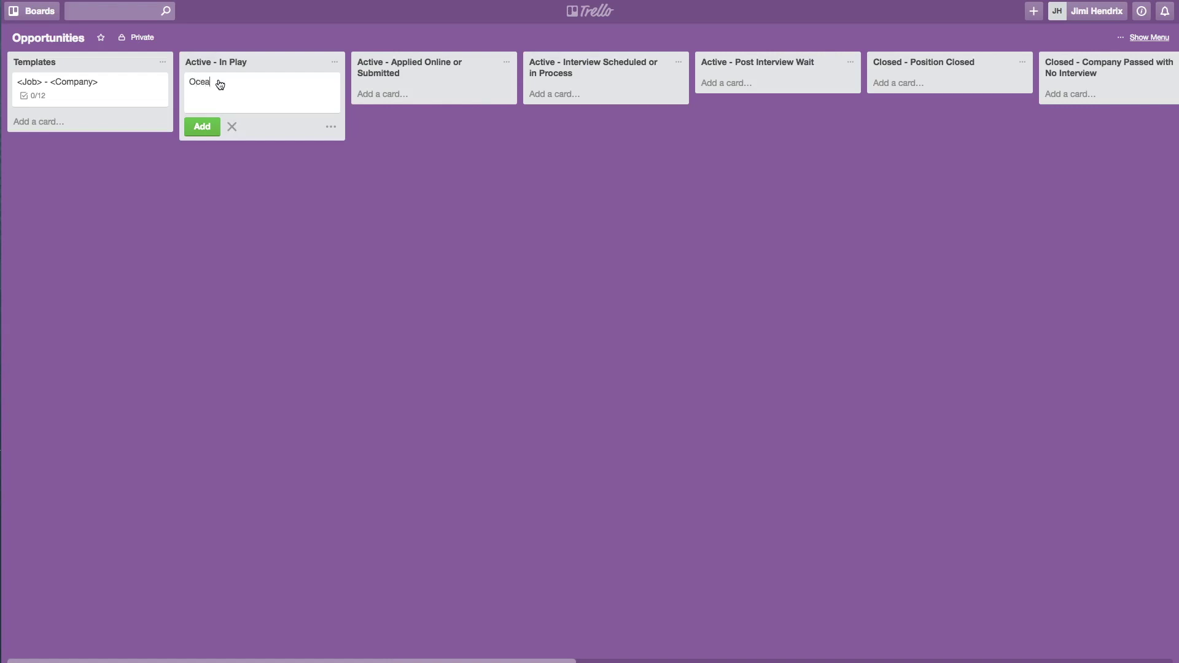
{"action": "type", "text": "nic Airlines - IT Program Manager"}
{"action": "key", "text": "Return"}
{"action": "key", "text": "Escape"}
Comment on the Oceanic Airlines card that a friend shared the opportunity and a talk with the hiring manager is pending, naming both; close the card
{"action": "left_click", "coordinate": [238, 89]}
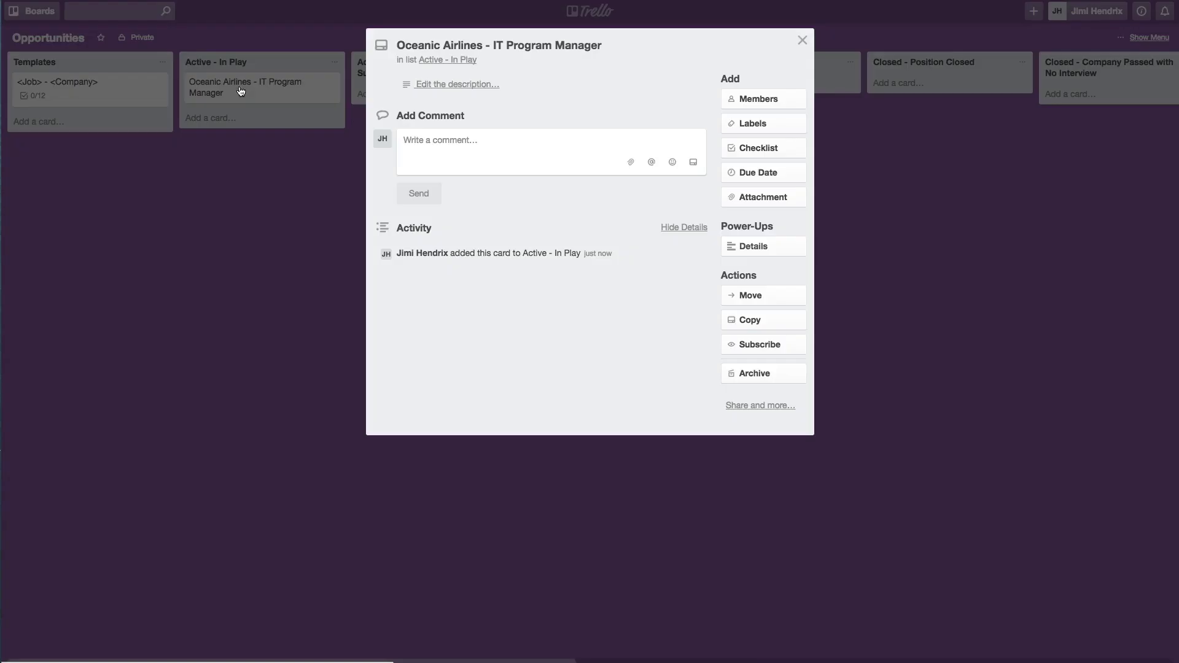
{"action": "left_click", "coordinate": [447, 165]}
{"action": "type", "text": "M"}
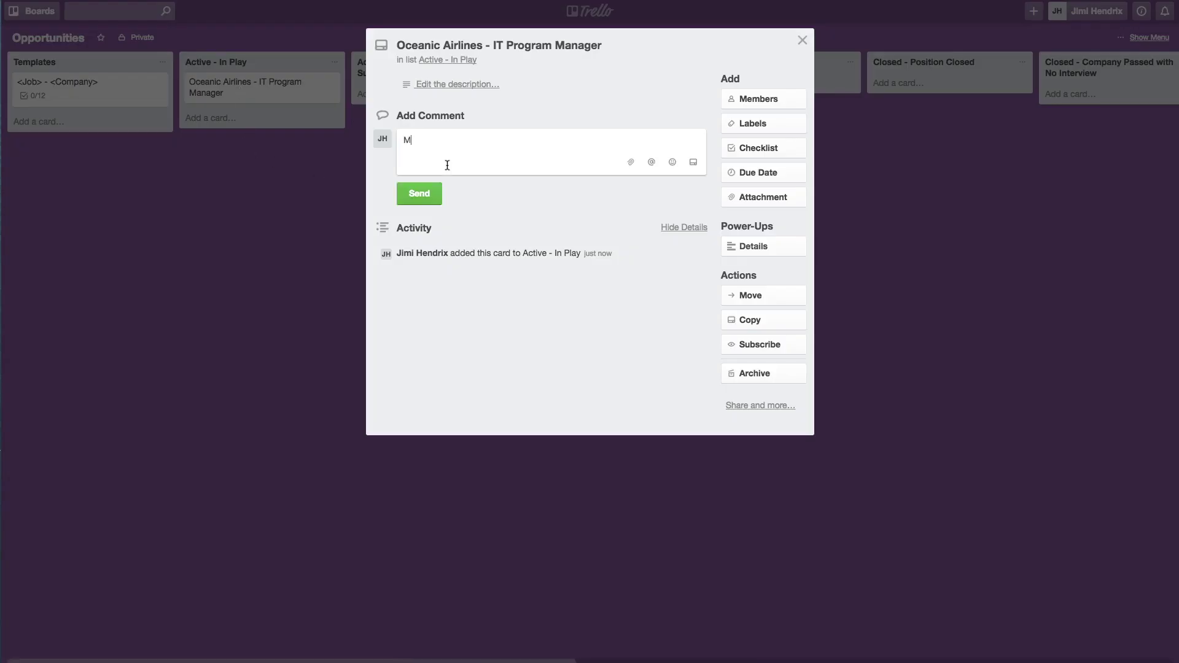
{"action": "type", "text": "y friend Bob told me about opportunity. Waiting to "}
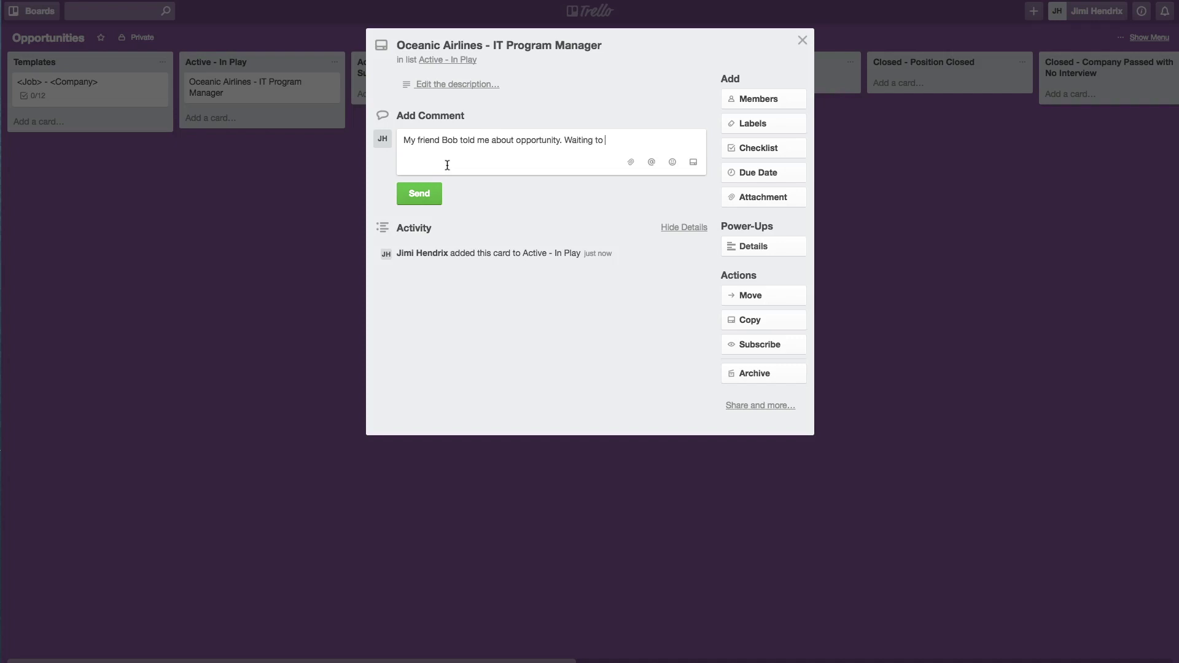
{"action": "type", "text": "speak with hiringman"}
{"action": "key", "text": "BackSpace"}
{"action": "key", "text": "BackSpace"}
{"action": "key", "text": "BackSpace"}
{"action": "type", "text": "manager."}
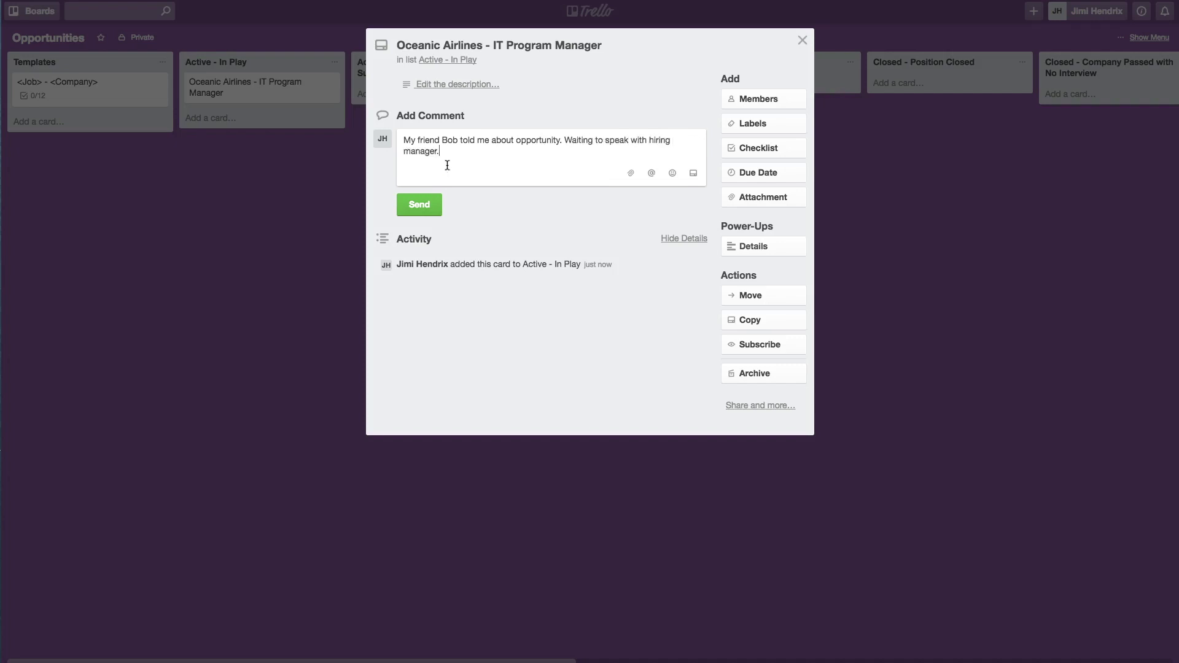
{"action": "type", "text": " Their name is Ro"}
{"action": "key", "text": "BackSpace"}
{"action": "key", "text": "BackSpace"}
{"action": "type", "text": "Don."}
{"action": "left_click", "coordinate": [420, 210]}
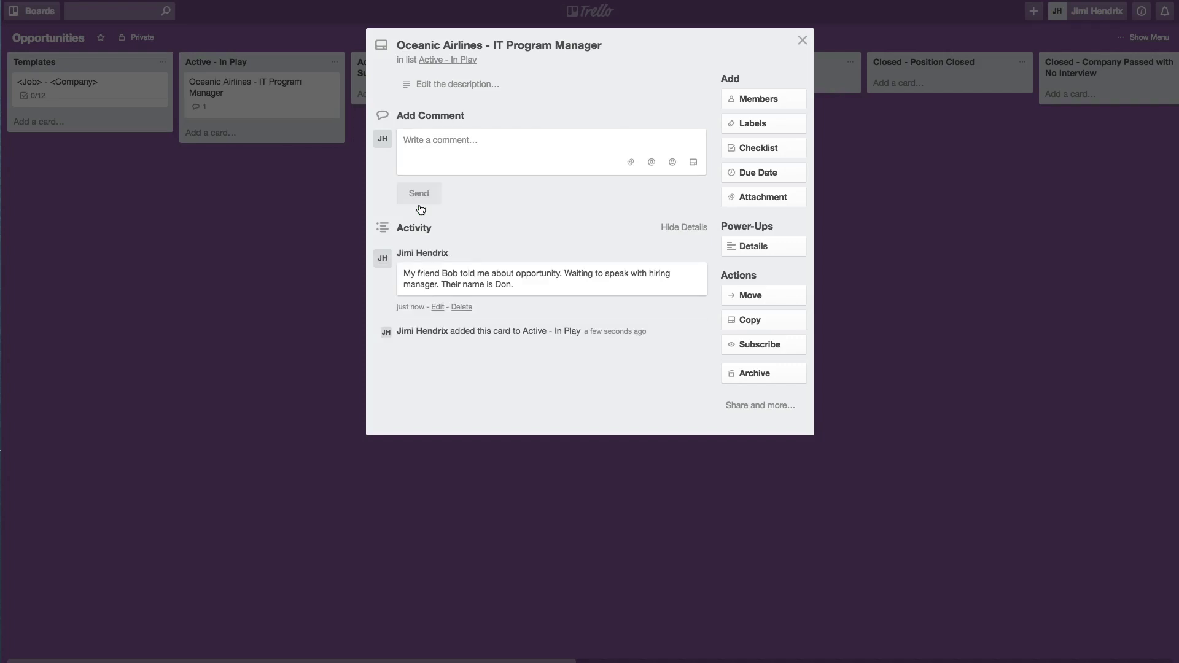
{"action": "left_click", "coordinate": [240, 117]}
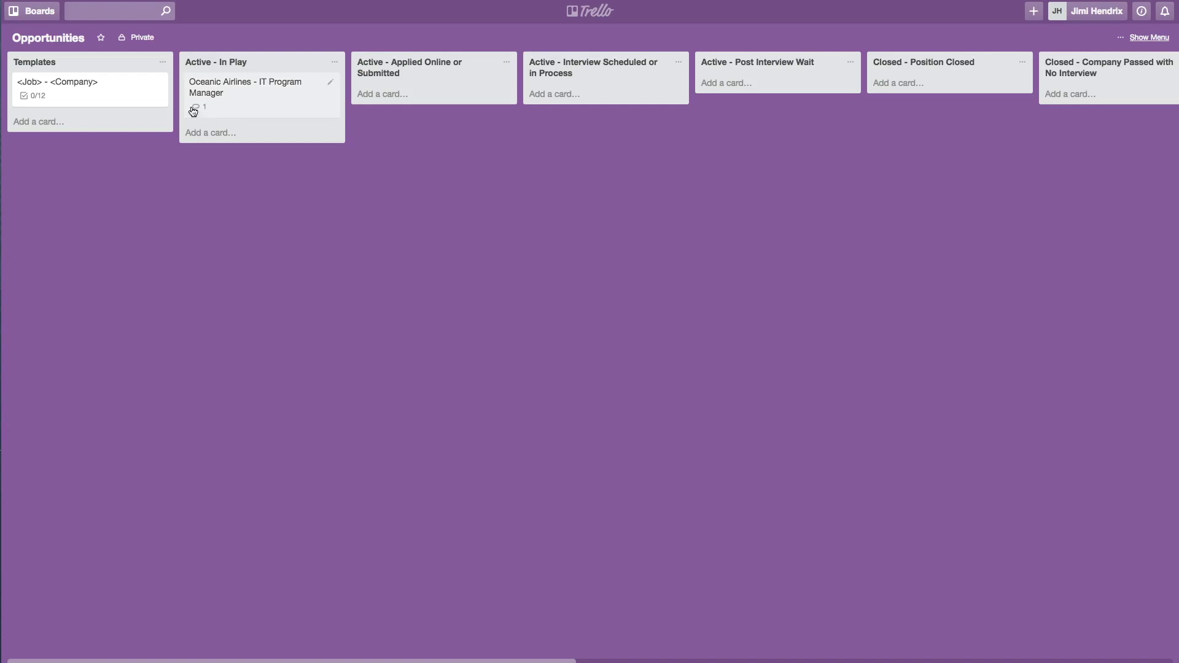
Post a comment on the Oceanic Airlines card saying that the hiring manager, given by name, asked you to come in for interview
{"action": "left_click", "coordinate": [243, 103]}
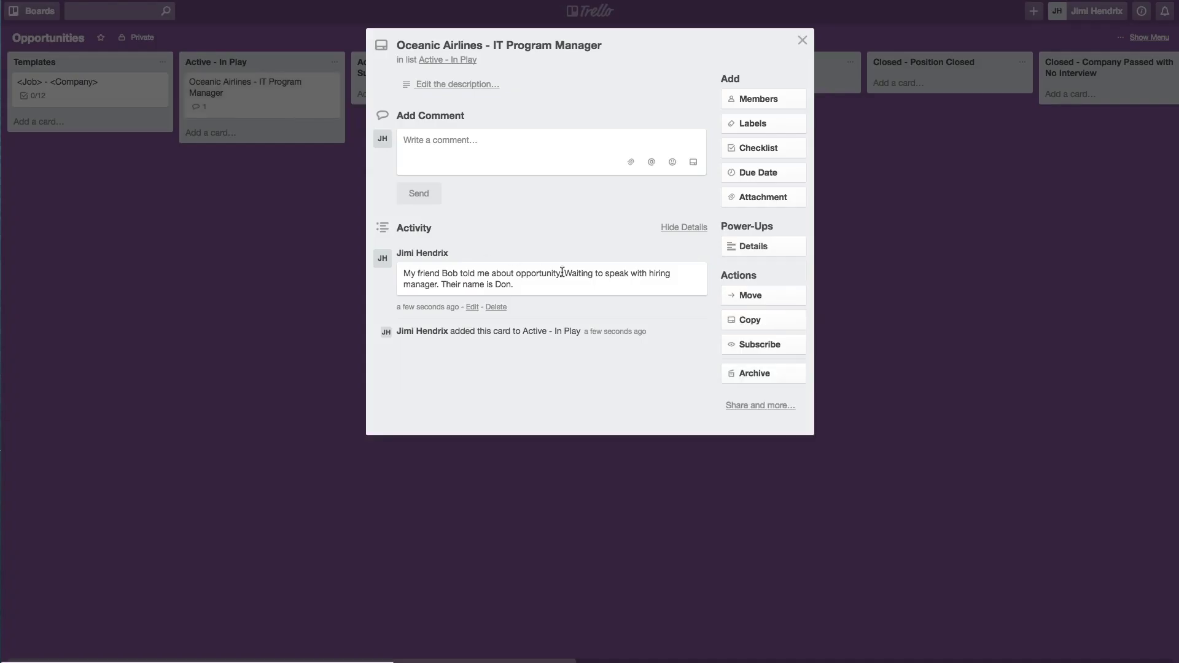
{"action": "left_click", "coordinate": [444, 155]}
{"action": "type", "text": "Talke"}
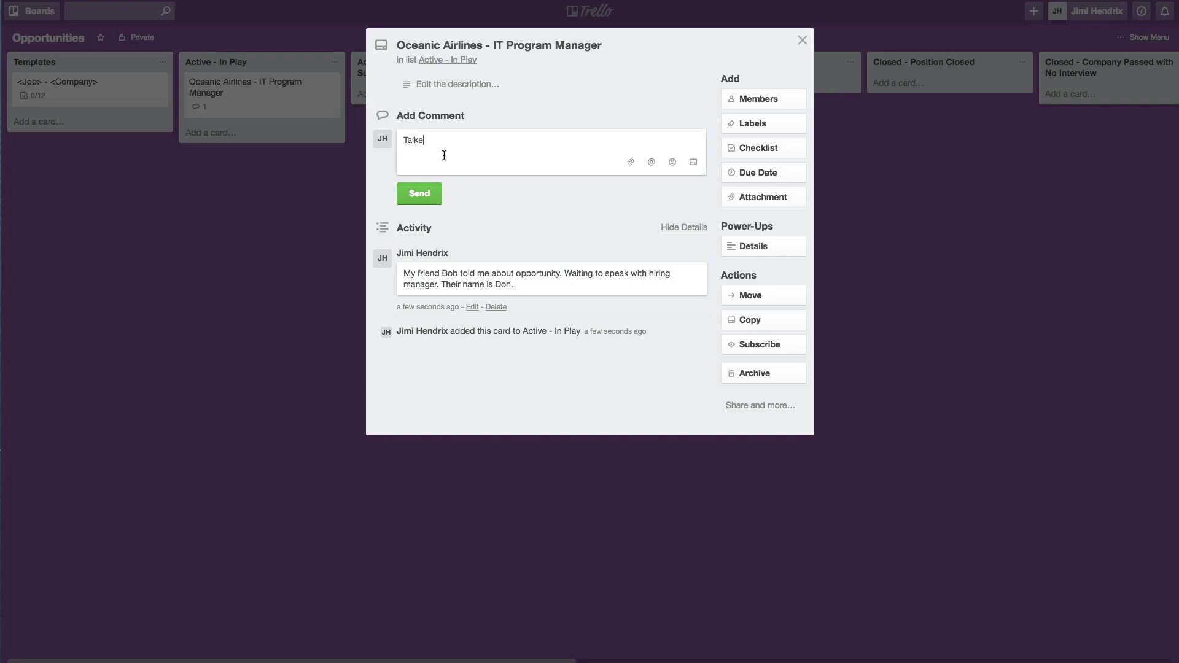
{"action": "type", "text": "d with Don who asked me to come in for interview."}
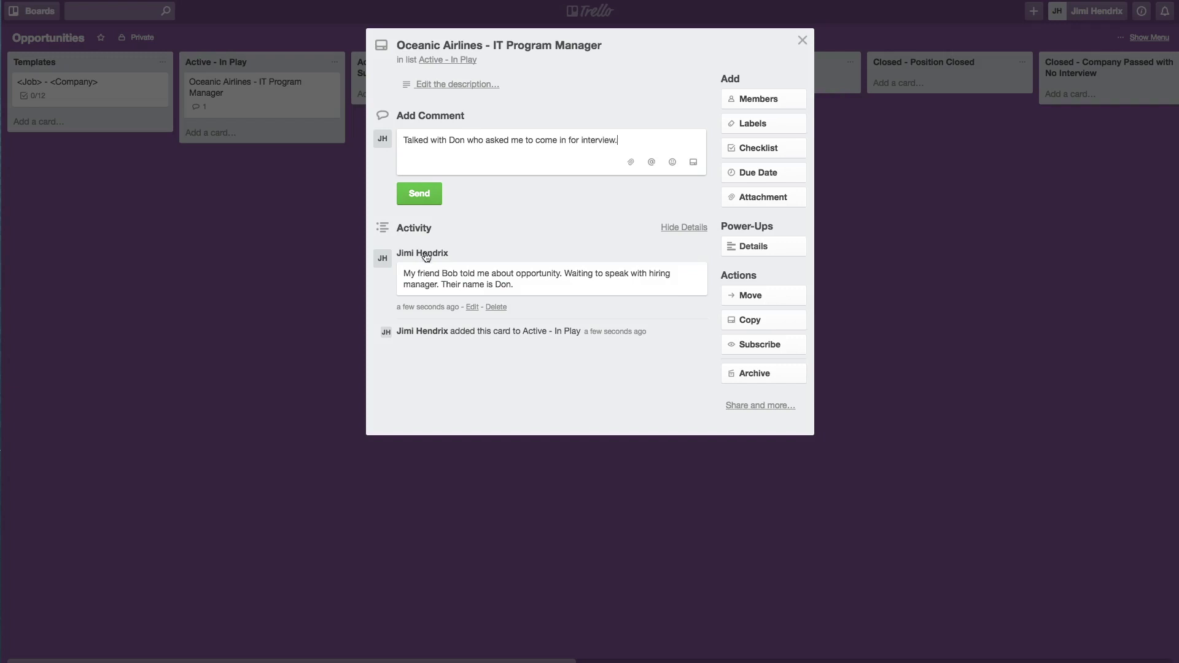
{"action": "left_click", "coordinate": [419, 193]}
Move the Oceanic Airlines card to the Active - Interview Scheduled or in Process list and close the card
{"action": "left_click", "coordinate": [751, 295]}
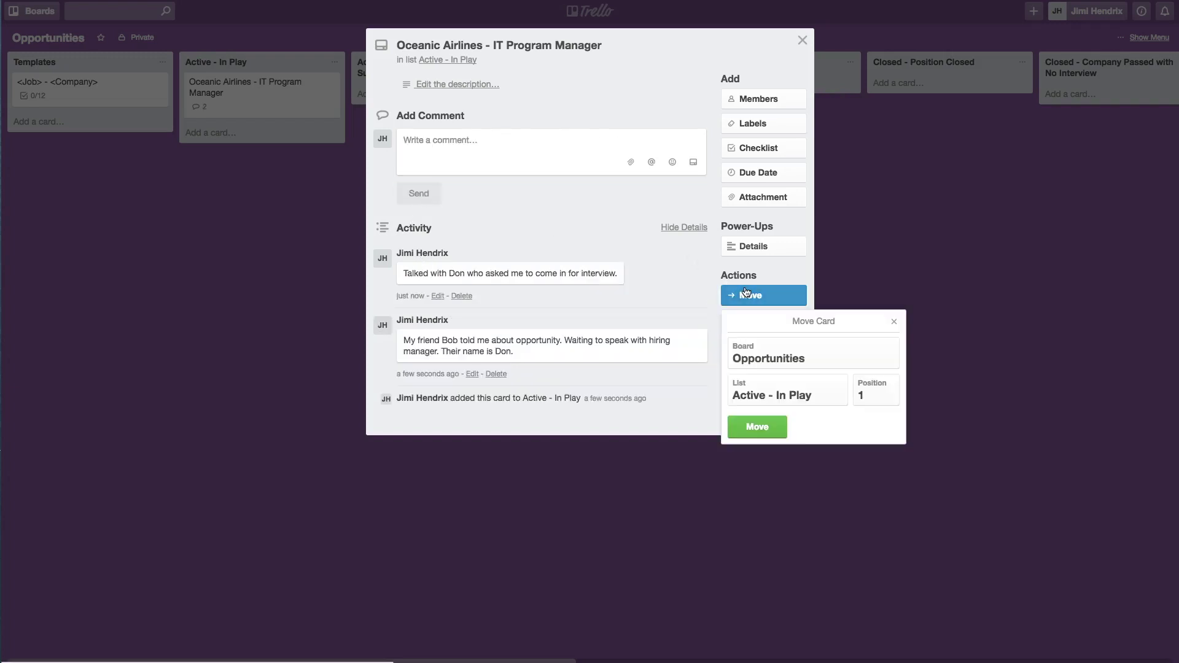
{"action": "left_click", "coordinate": [777, 385]}
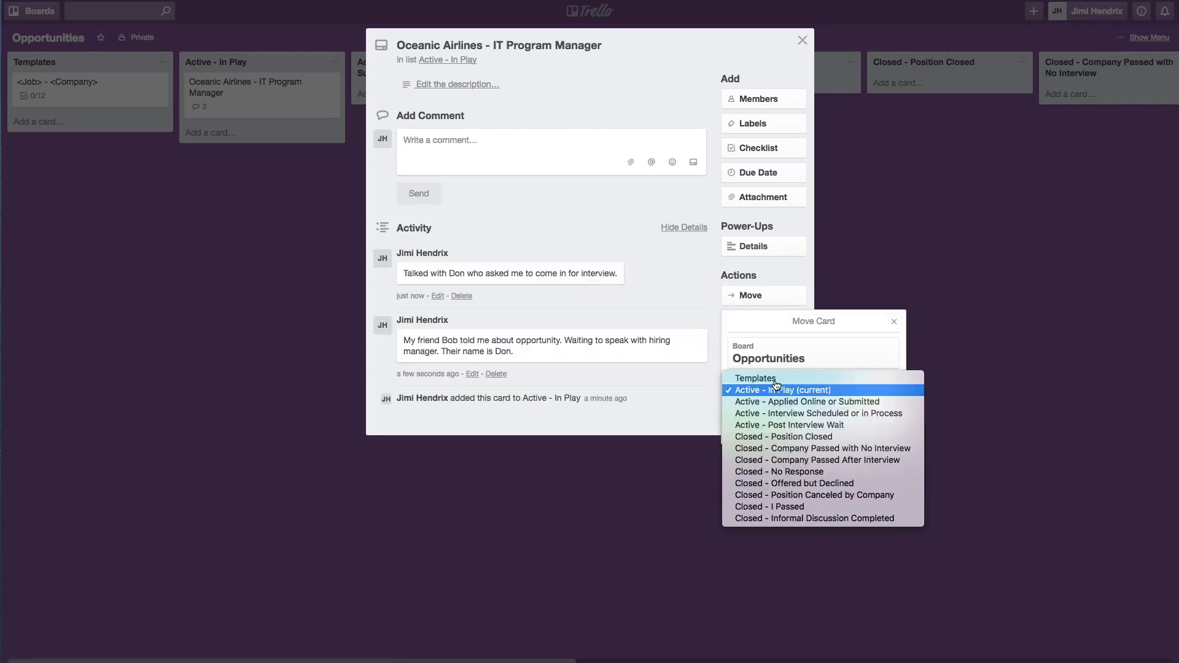
{"action": "left_click", "coordinate": [808, 417]}
{"action": "left_click", "coordinate": [768, 433]}
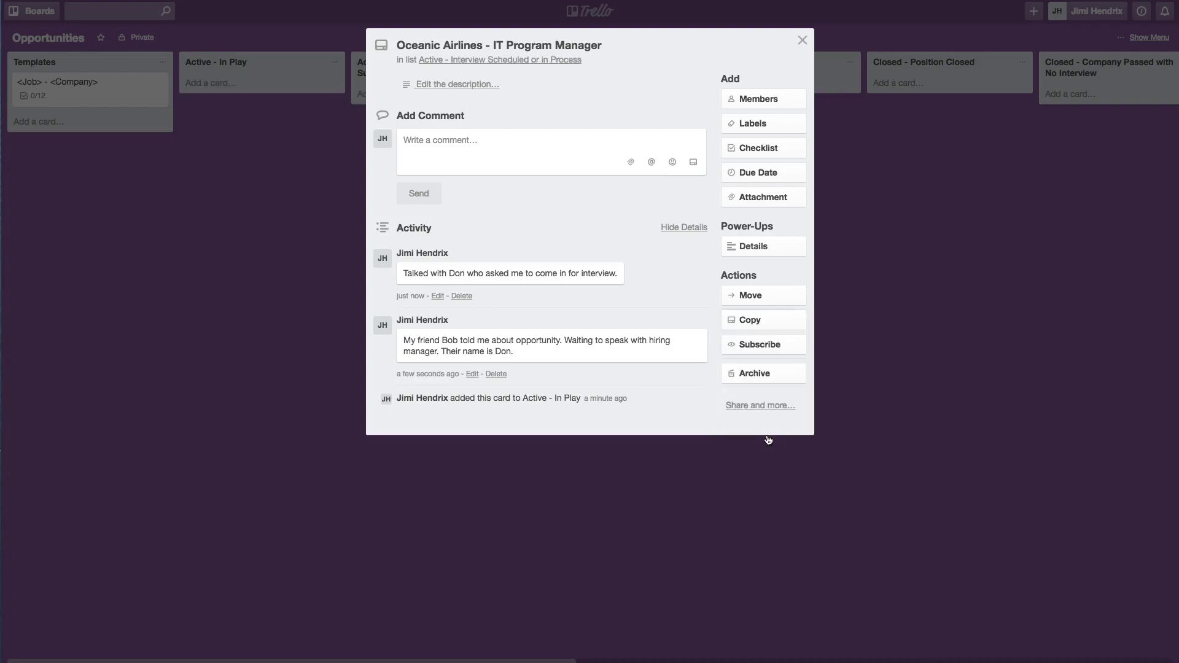
{"action": "left_click", "coordinate": [768, 440]}
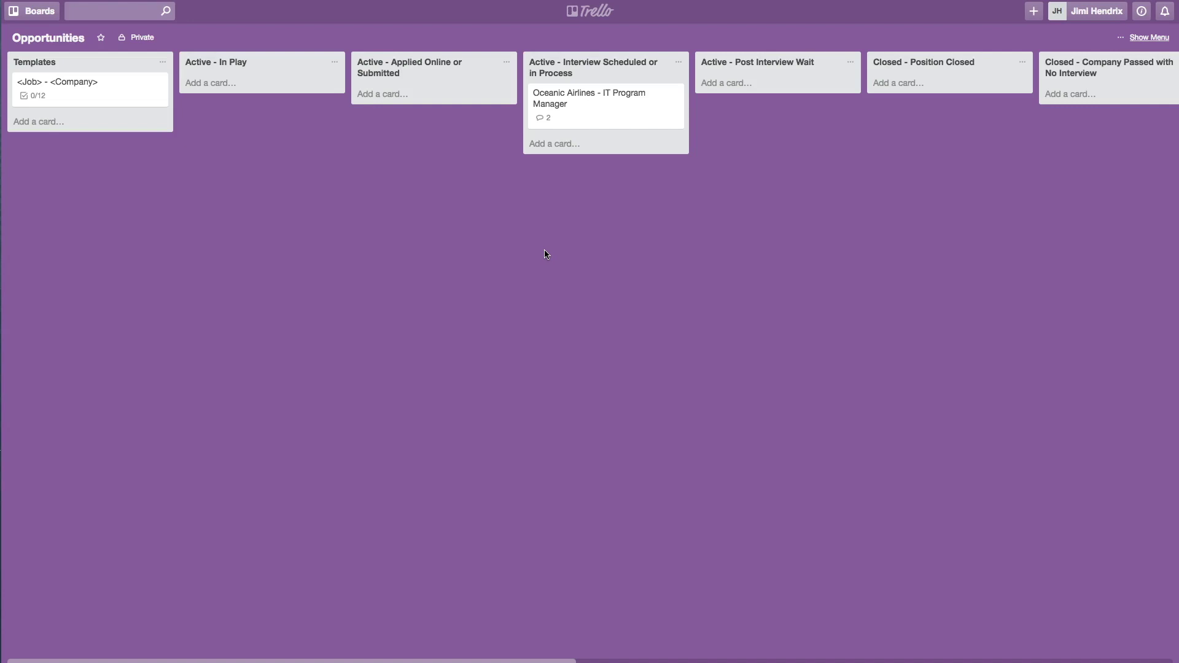
Post the comment "Had interview. Waiting to see what happens." on the Oceanic Airlines card and close the card
{"action": "left_click", "coordinate": [601, 119]}
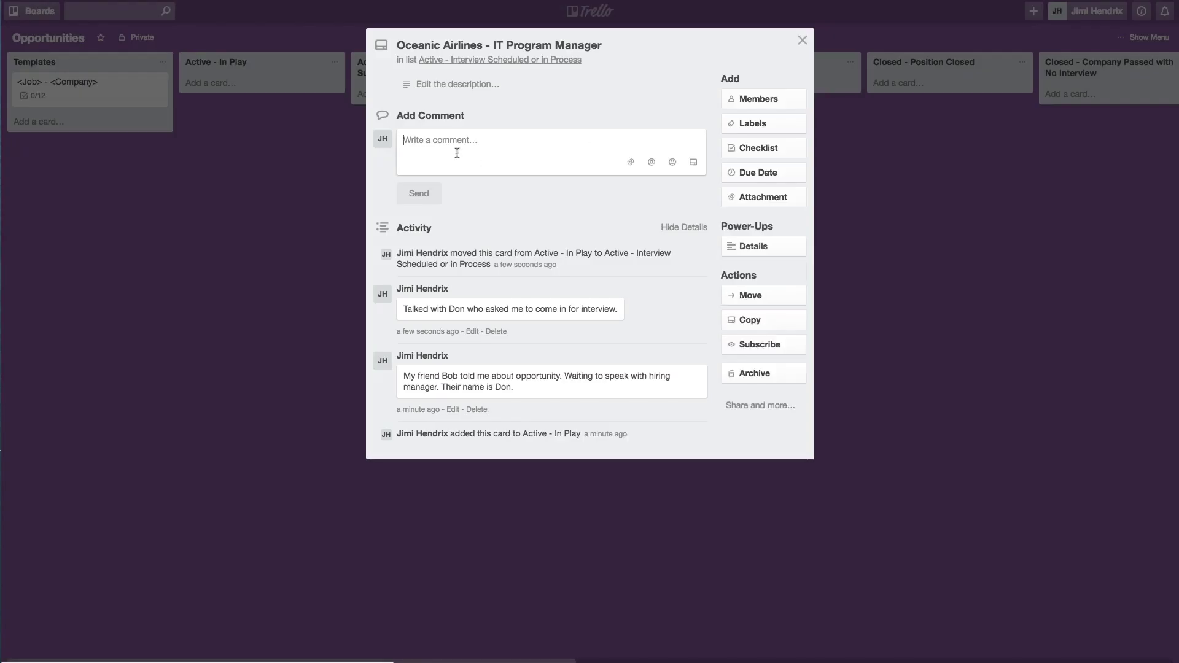
{"action": "type", "text": "Had intervi"}
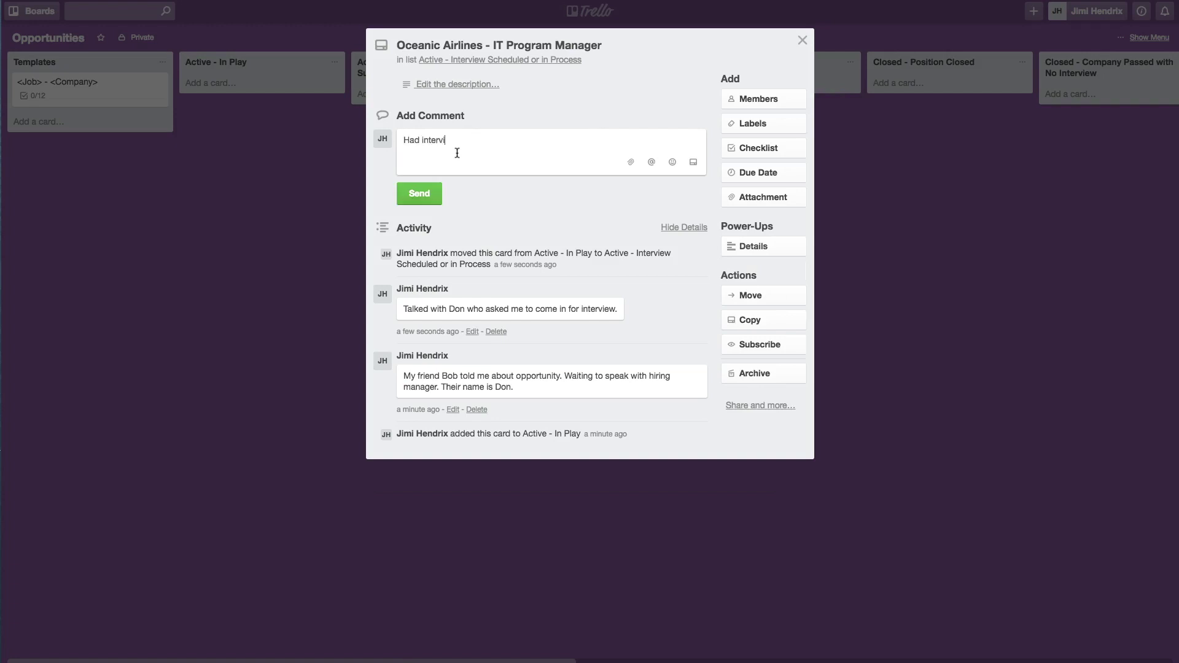
{"action": "type", "text": "ew. Waiting to see wh"}
{"action": "type", "text": "pens."}
{"action": "key", "text": "Return"}
{"action": "left_click", "coordinate": [435, 204]}
{"action": "key", "text": "Escape"}
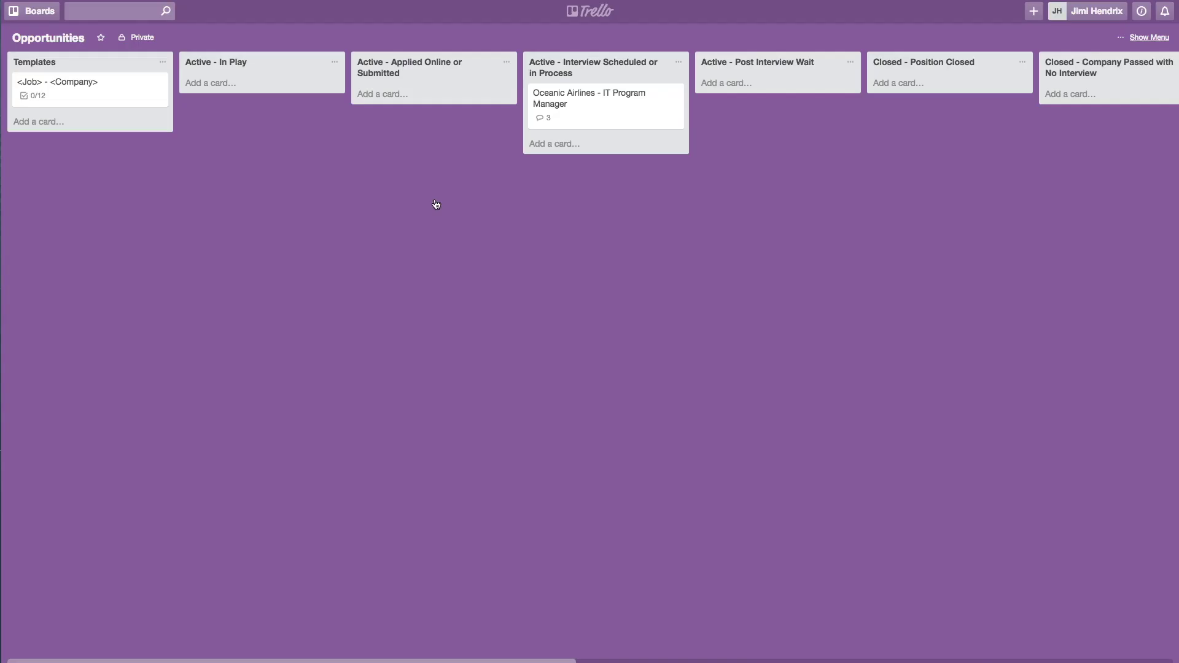
Move the Oceanic Airlines card to the Active - Post Interview Wait list and open the card
{"action": "left_click_drag", "start_coordinate": [629, 113], "coordinate": [755, 101]}
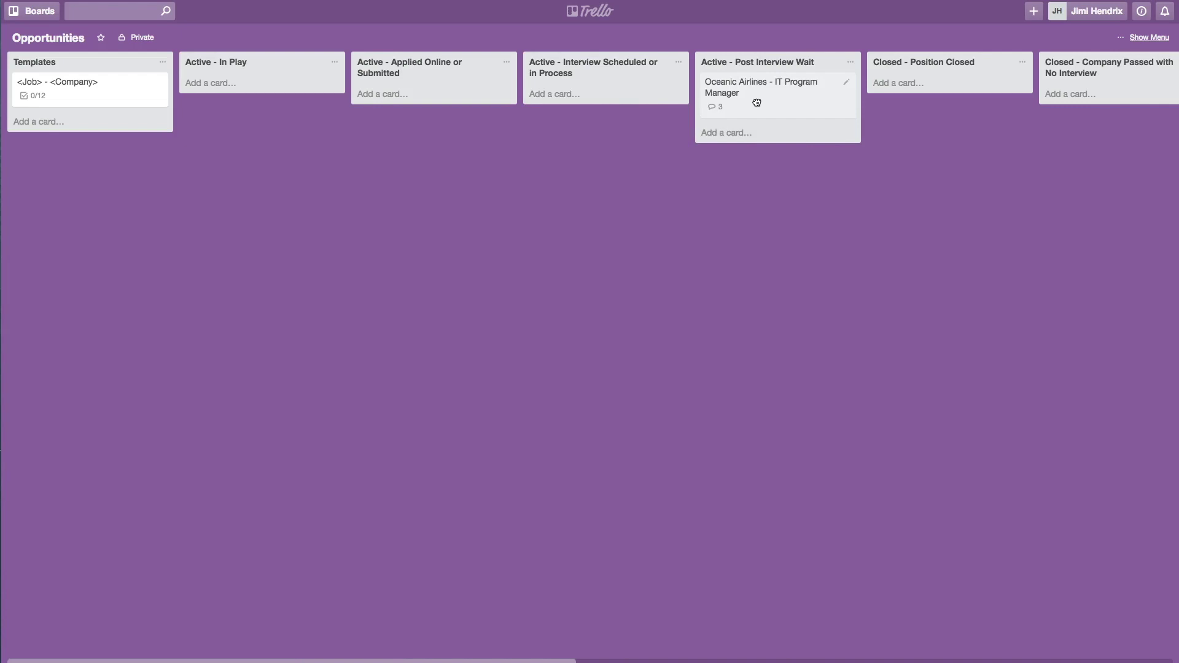
{"action": "left_click", "coordinate": [756, 103]}
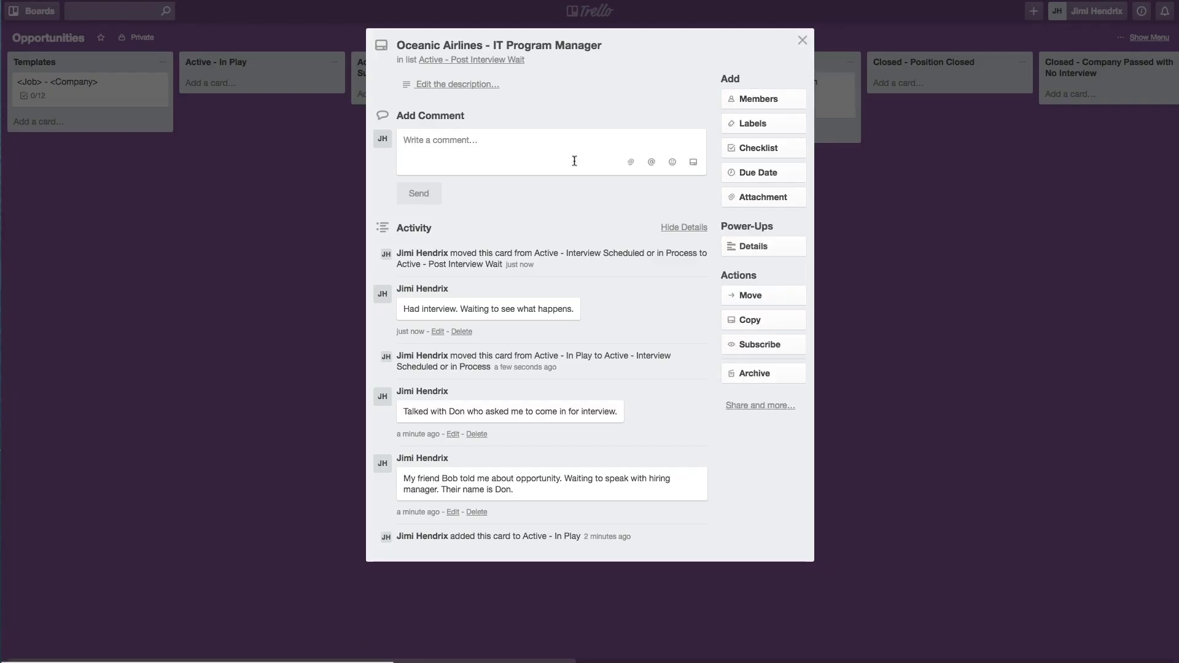
Post the comment "They want to meet with me next week for 2nd round. Interview scheduled for 1/5." on the Oceanic Airlines card and close the card
{"action": "left_click", "coordinate": [508, 148]}
{"action": "type", "text": "The"}
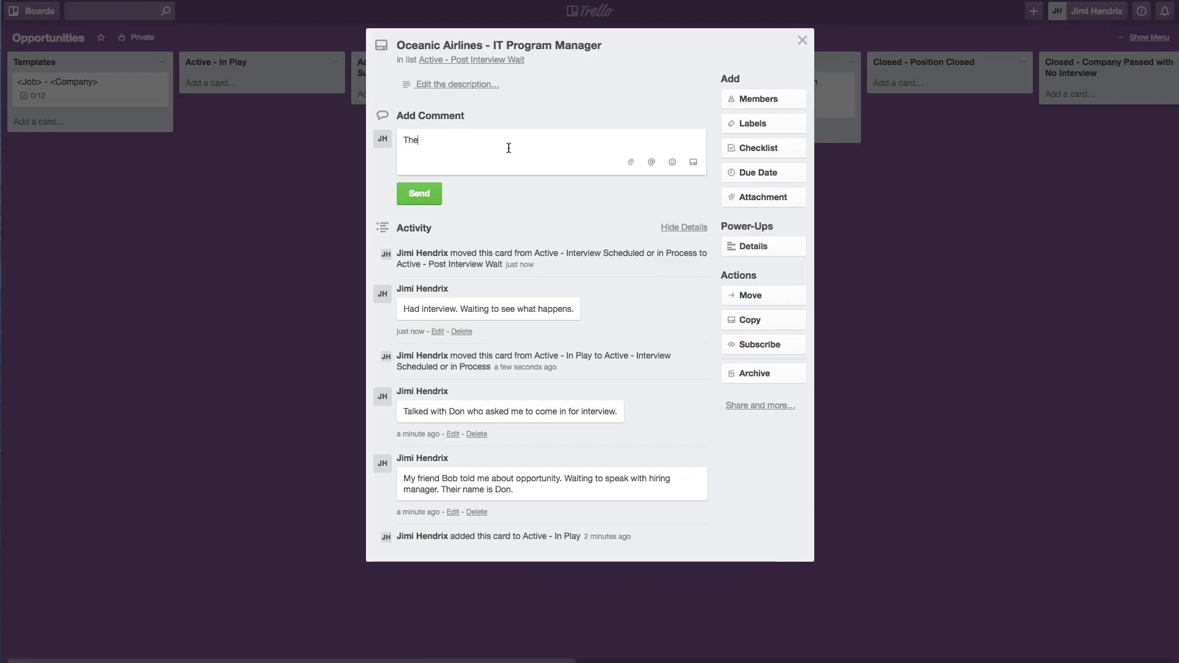
{"action": "type", "text": "y want to meet with me next week for 2n"}
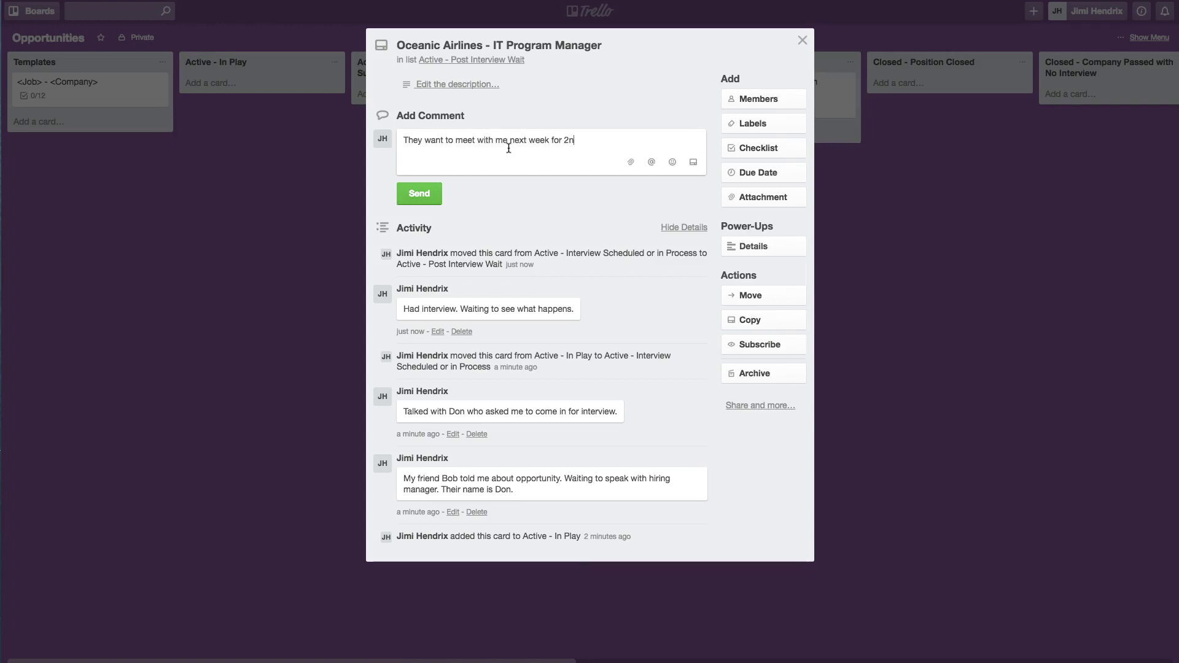
{"action": "type", "text": "d round.  Interview scheuled"}
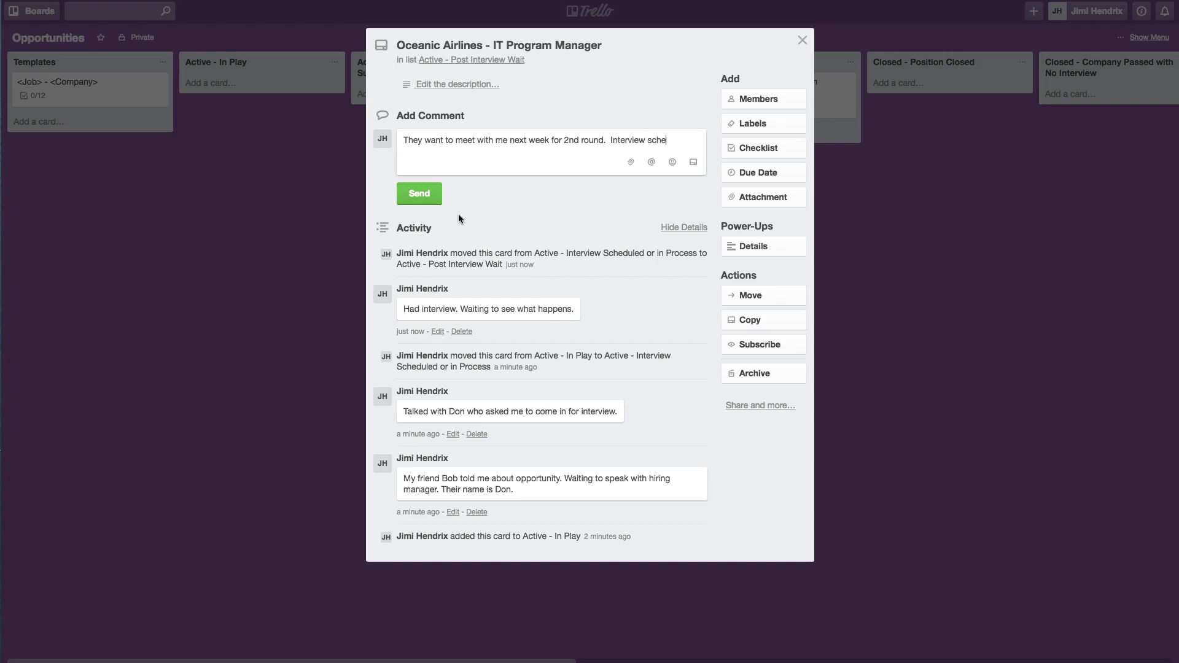
{"action": "key", "text": "BackSpace"}
{"action": "key", "text": "BackSpace"}
{"action": "key", "text": "BackSpace"}
{"action": "key", "text": "BackSpace"}
{"action": "type", "text": "uled"}
{"action": "key", "text": "BackSpace"}
{"action": "key", "text": "BackSpace"}
{"action": "key", "text": "BackSpace"}
{"action": "key", "text": "BackSpace"}
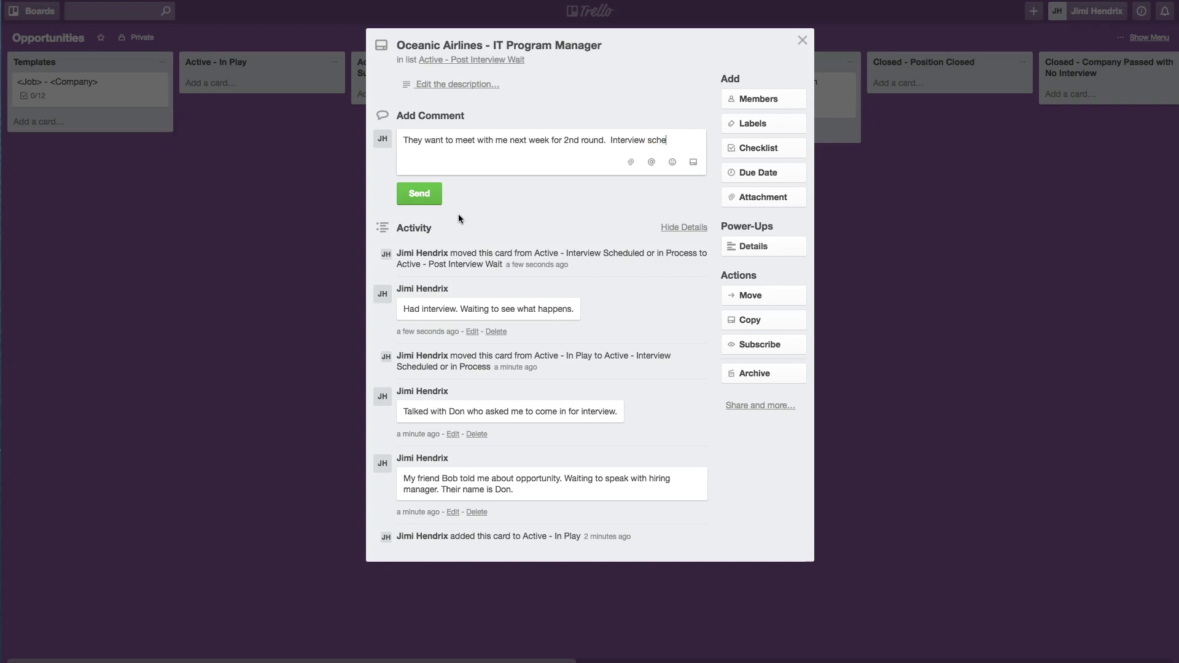
{"action": "type", "text": "duled for"}
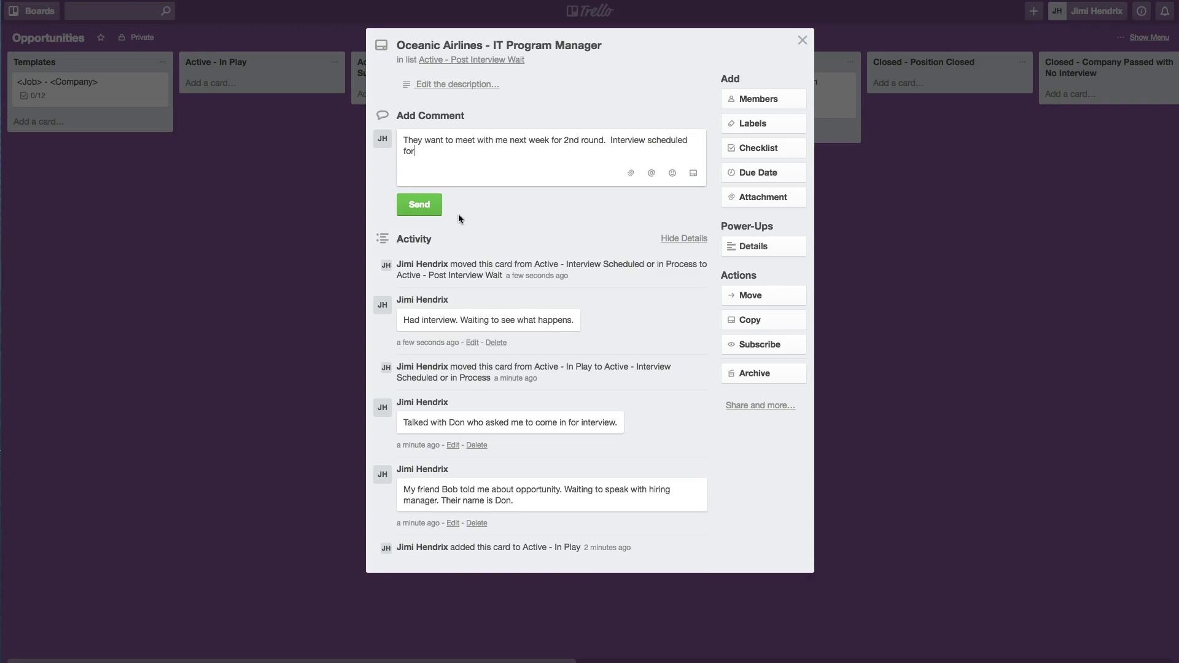
{"action": "type", "text": " 1/5."}
{"action": "left_click", "coordinate": [433, 210]}
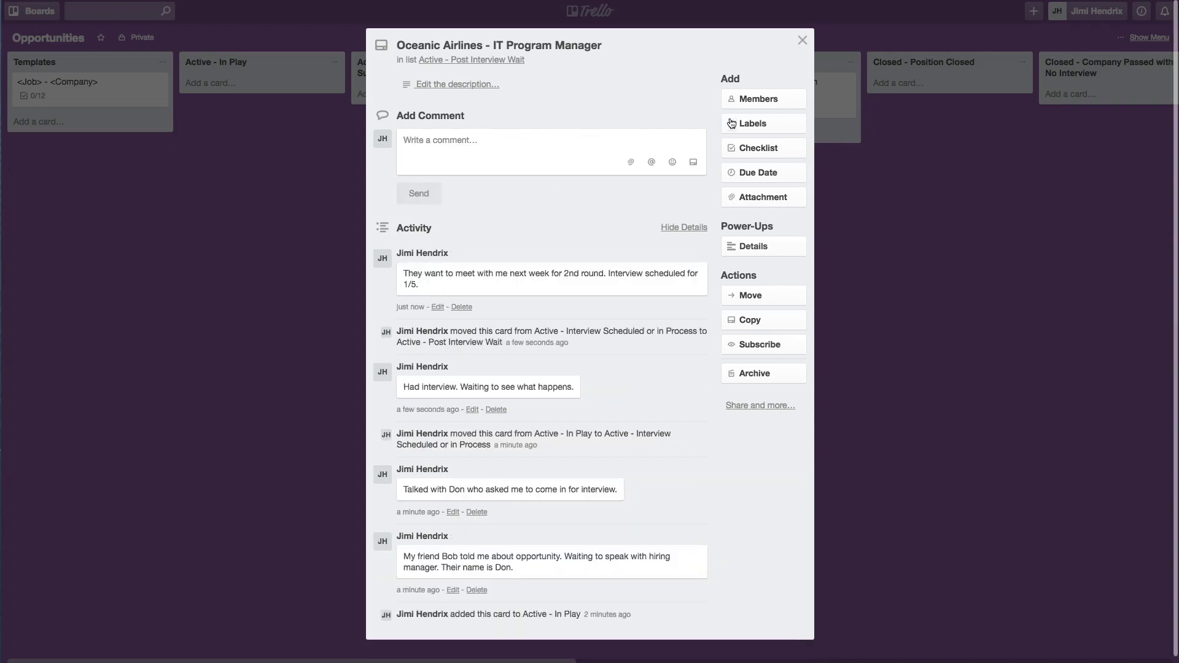
{"action": "left_click", "coordinate": [802, 40]}
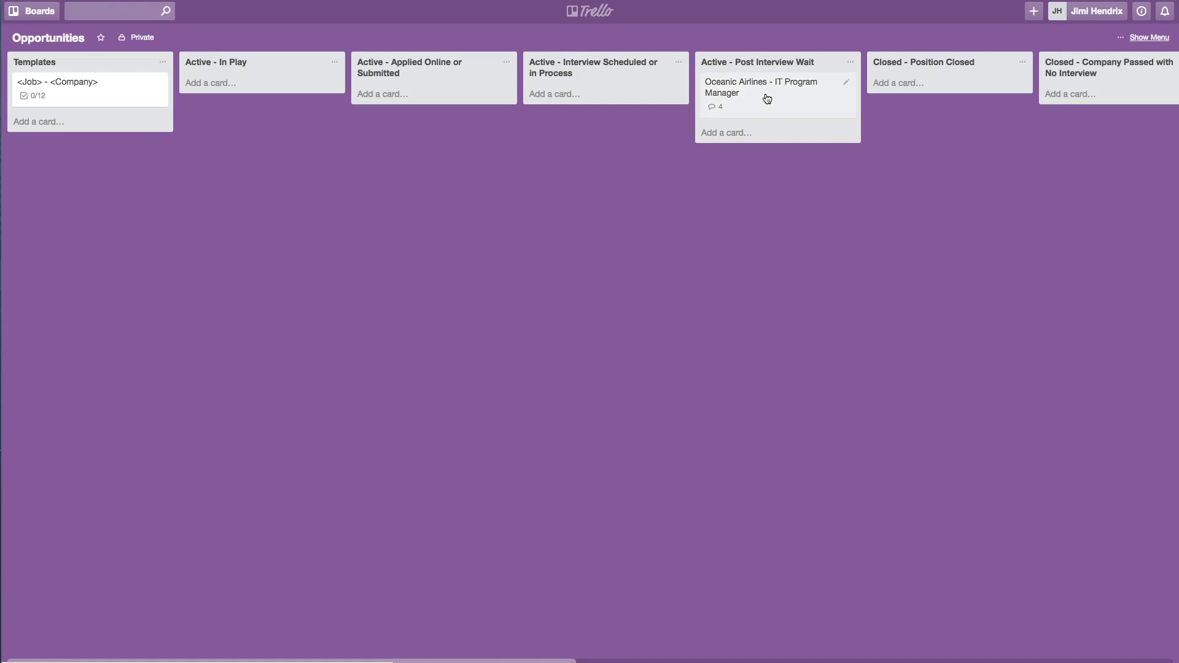
Move the Oceanic Airlines card back to Active - Interview Scheduled or in Process and post the comment "Had interview. Not the right fit." on it
{"action": "left_click_drag", "start_coordinate": [766, 97], "coordinate": [627, 113]}
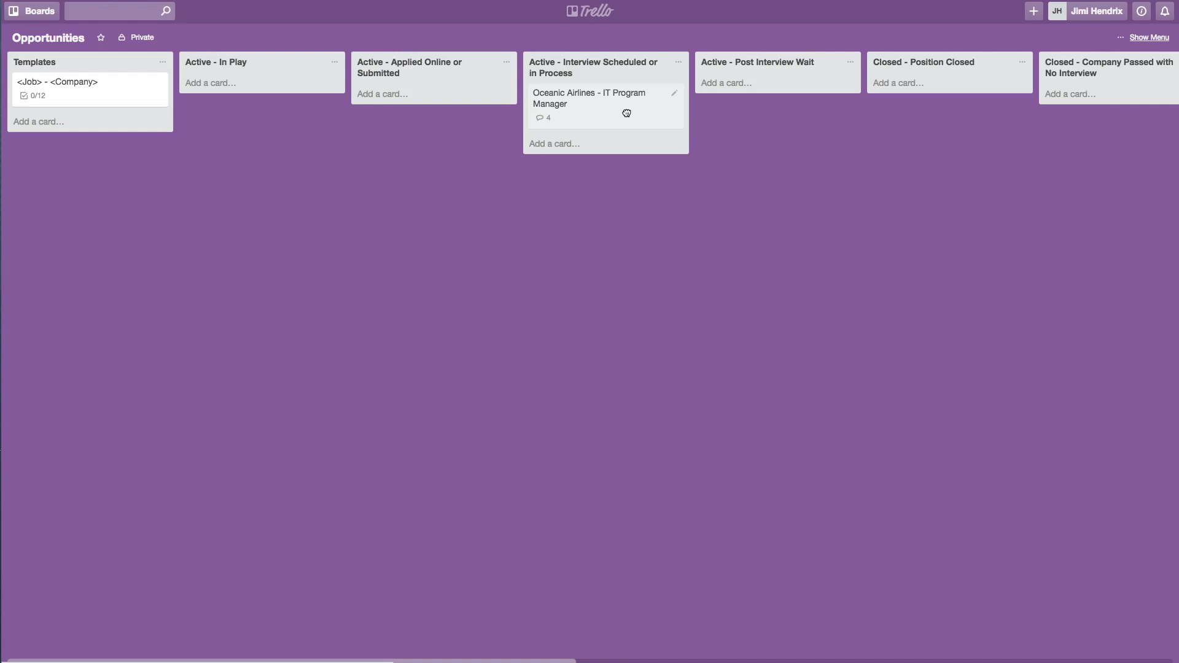
{"action": "left_click", "coordinate": [627, 113]}
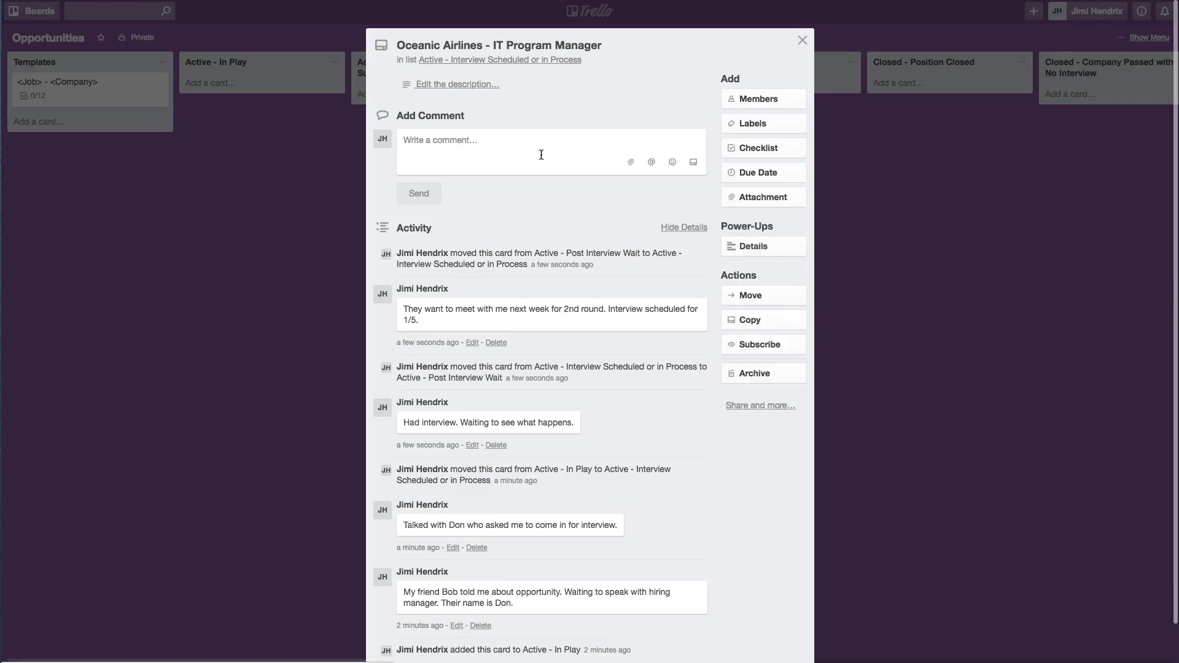
{"action": "type", "text": "H"}
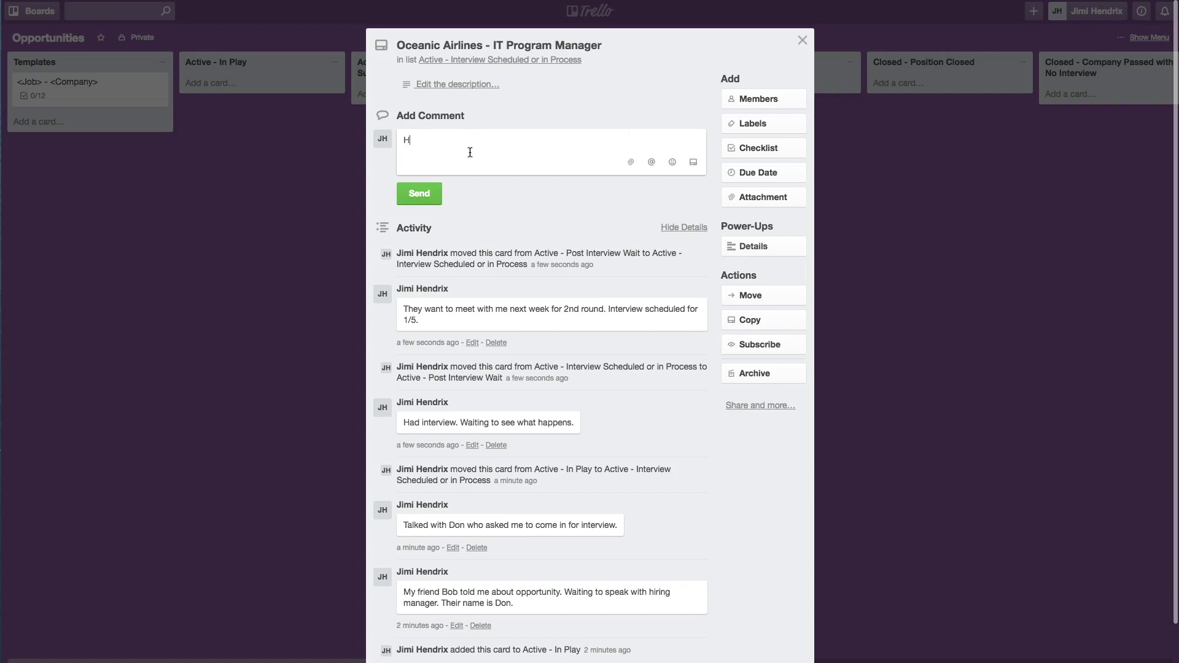
{"action": "type", "text": "ad interview. Not the right fit."}
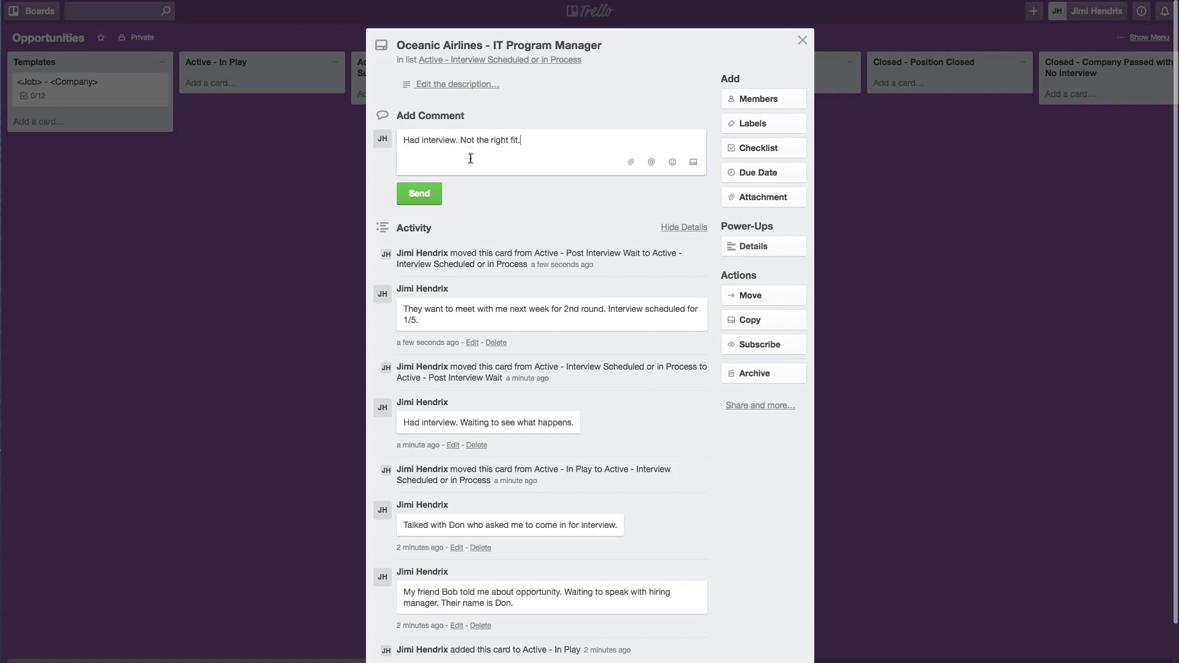
{"action": "key", "text": "Return"}
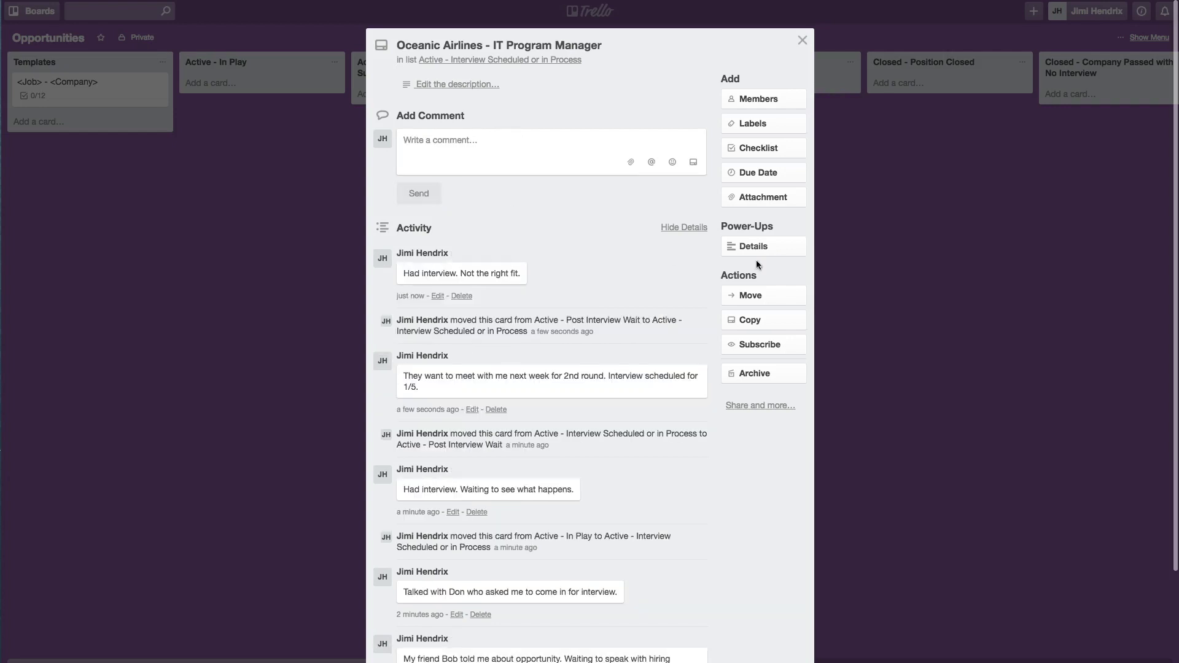
Move the Oceanic Airlines card to the Closed - I Passed list, close the card and check it in that list
{"action": "left_click", "coordinate": [752, 292]}
{"action": "left_click", "coordinate": [749, 391]}
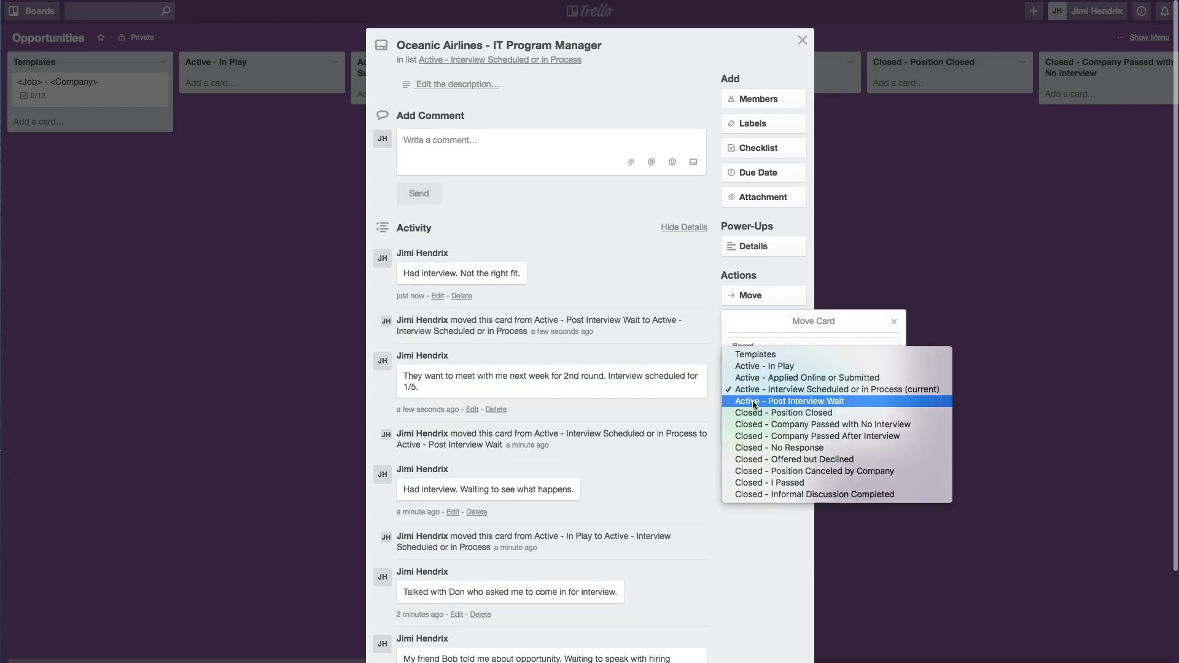
{"action": "left_click", "coordinate": [775, 483]}
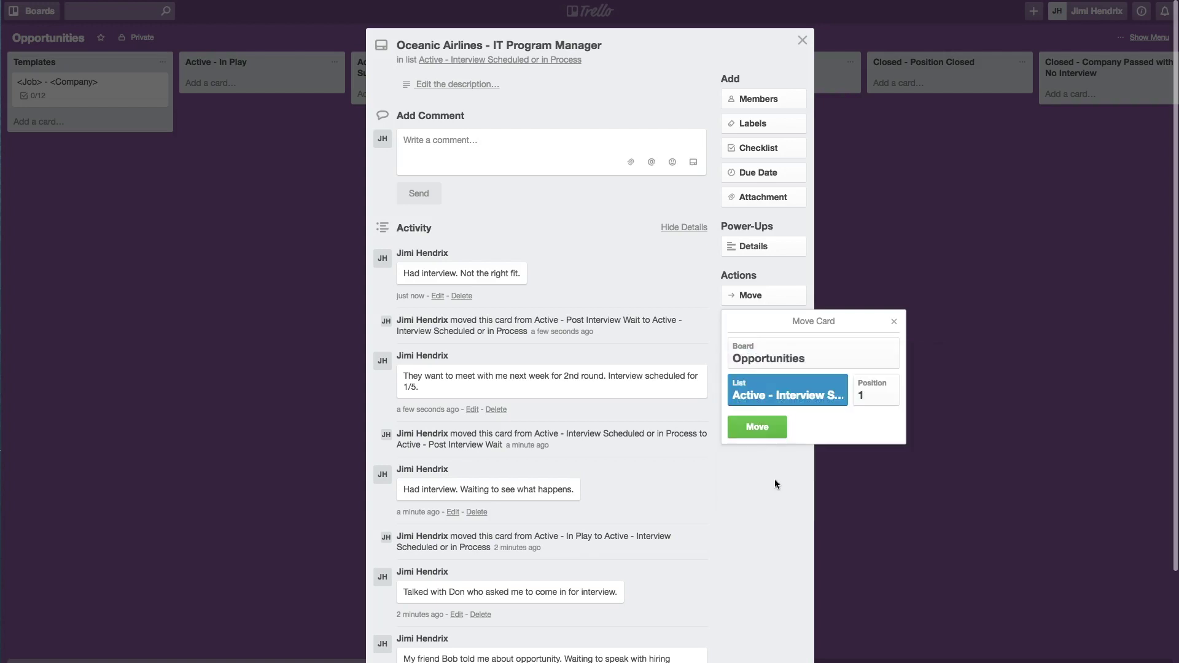
{"action": "left_click", "coordinate": [764, 428]}
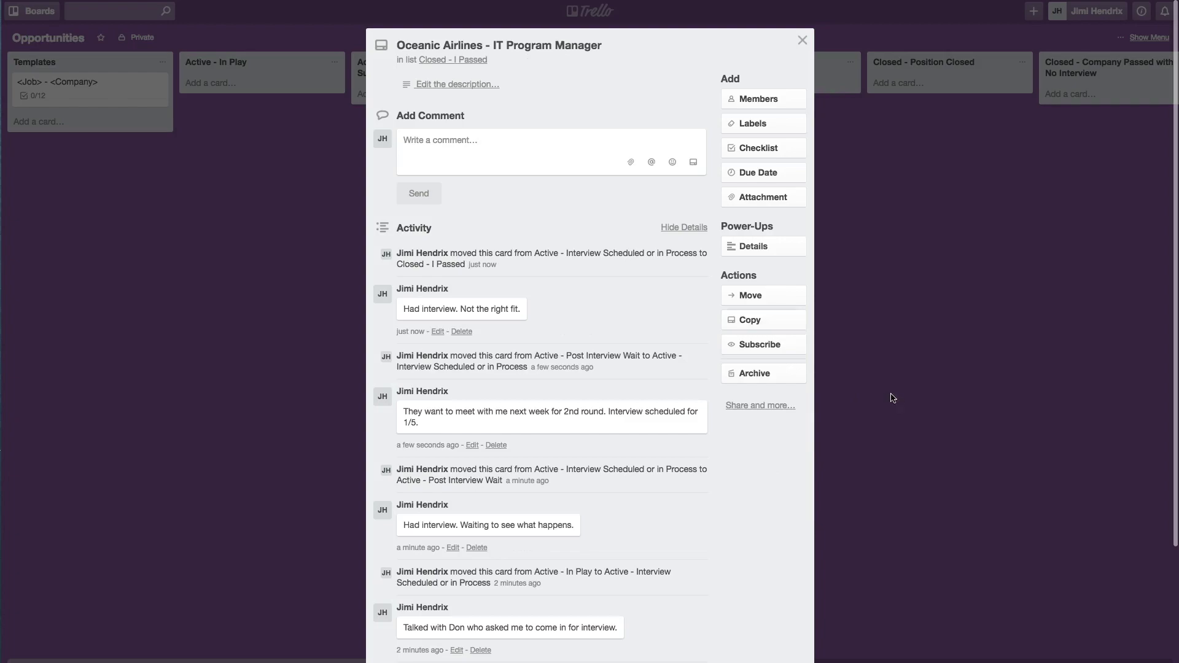
{"action": "left_click", "coordinate": [802, 41]}
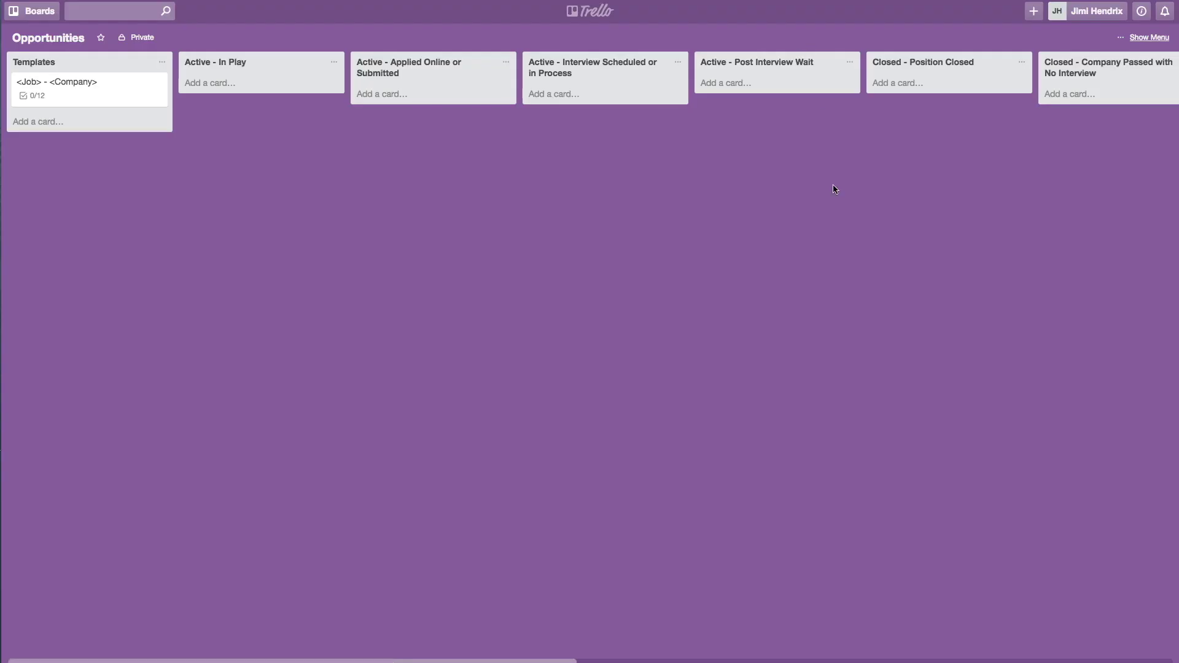
{"action": "scroll", "coordinate": [835, 189], "scroll_direction": "right", "scroll_amount": 10}
{"action": "scroll", "coordinate": [836, 190], "scroll_direction": "right", "scroll_amount": 7}
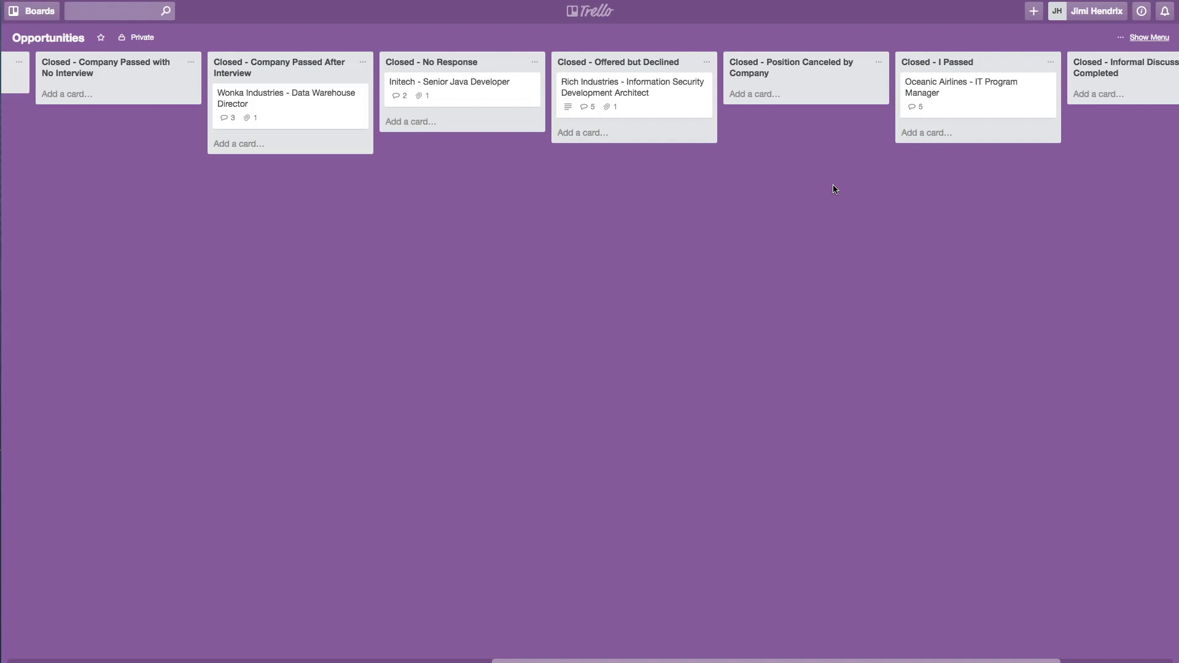
Add a card titled "Hooli - Client Engagement Director" to the Active - In Play list
{"action": "scroll", "coordinate": [835, 189], "scroll_direction": "left", "scroll_amount": 15}
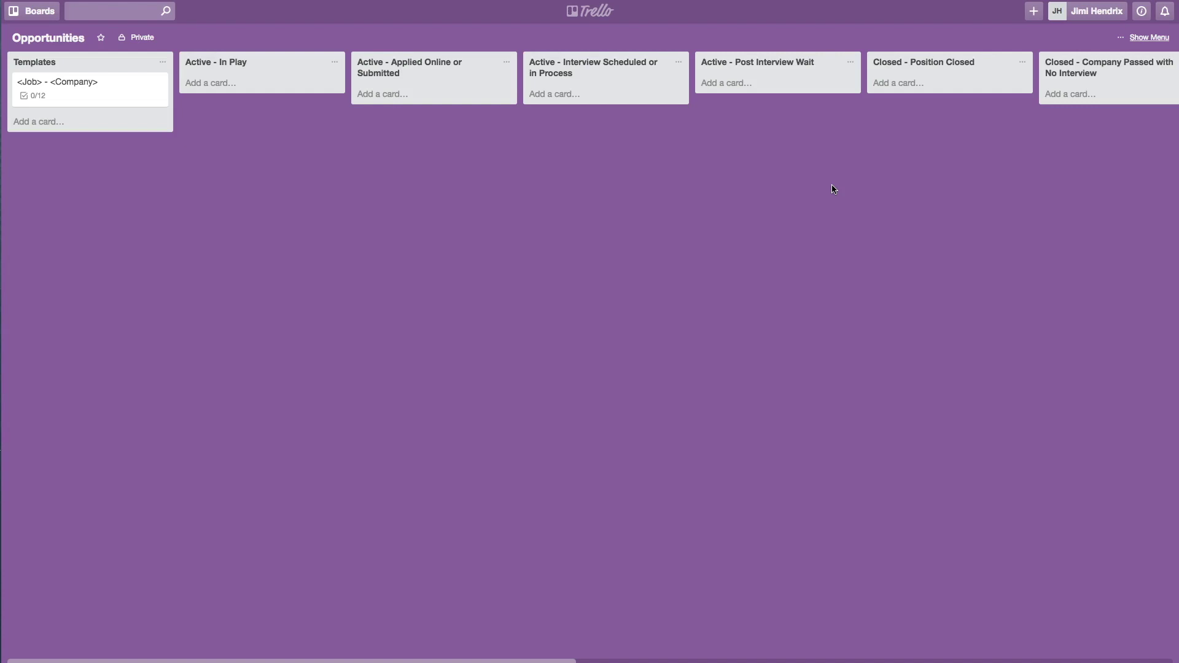
{"action": "left_click", "coordinate": [206, 91]}
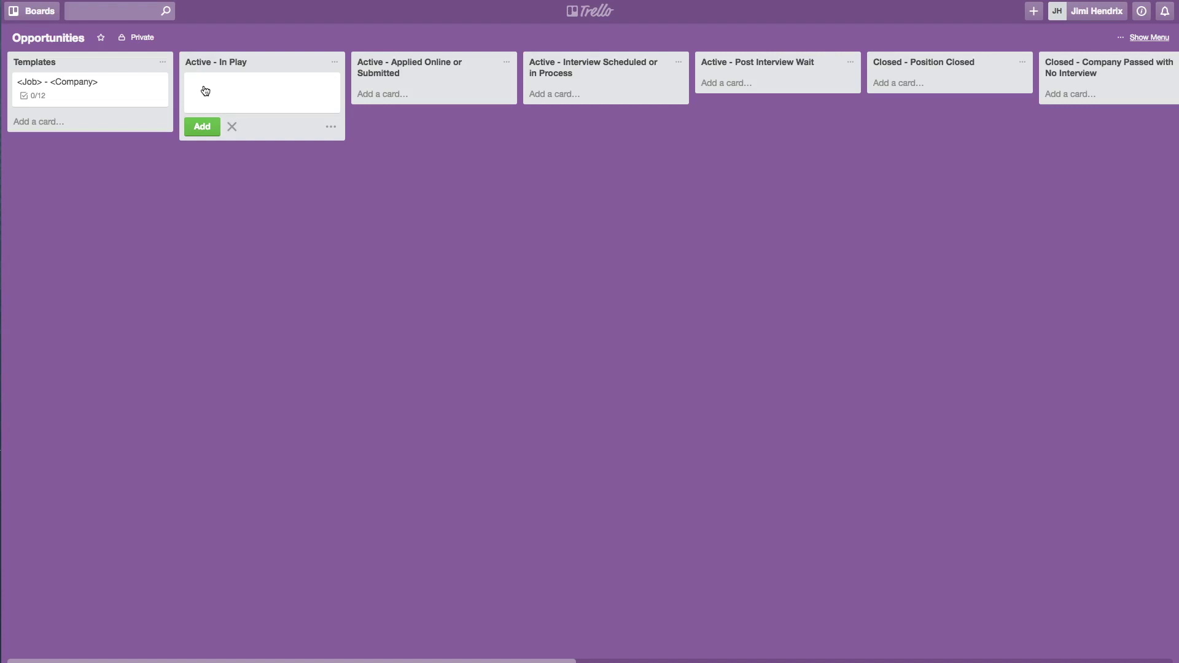
{"action": "type", "text": "Hooli - Client Enhagemen"}
{"action": "key", "text": "BackSpace"}
{"action": "key", "text": "BackSpace"}
{"action": "key", "text": "BackSpace"}
{"action": "key", "text": "BackSpace"}
{"action": "key", "text": "BackSpace"}
{"action": "key", "text": "BackSpace"}
{"action": "key", "text": "BackSpace"}
{"action": "type", "text": "gagement Director"}
{"action": "key", "text": "Return"}
Open the Hooli card and attach the Job Description - Hooli document to it from the computer
{"action": "left_click", "coordinate": [225, 88]}
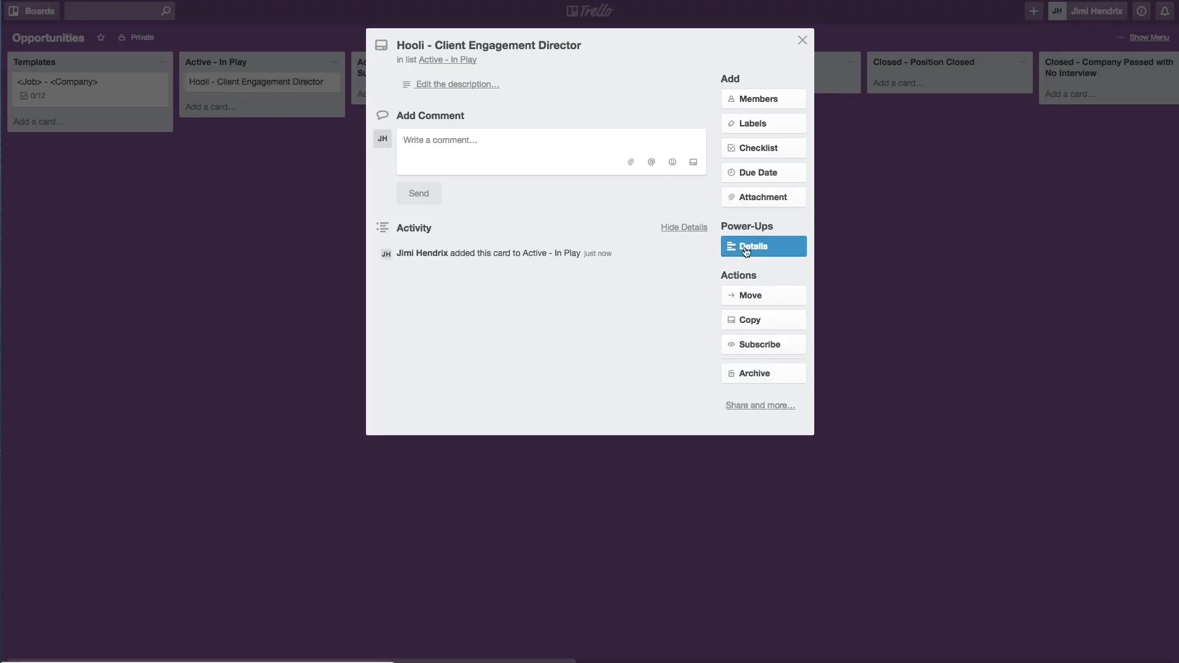
{"action": "left_click", "coordinate": [765, 205]}
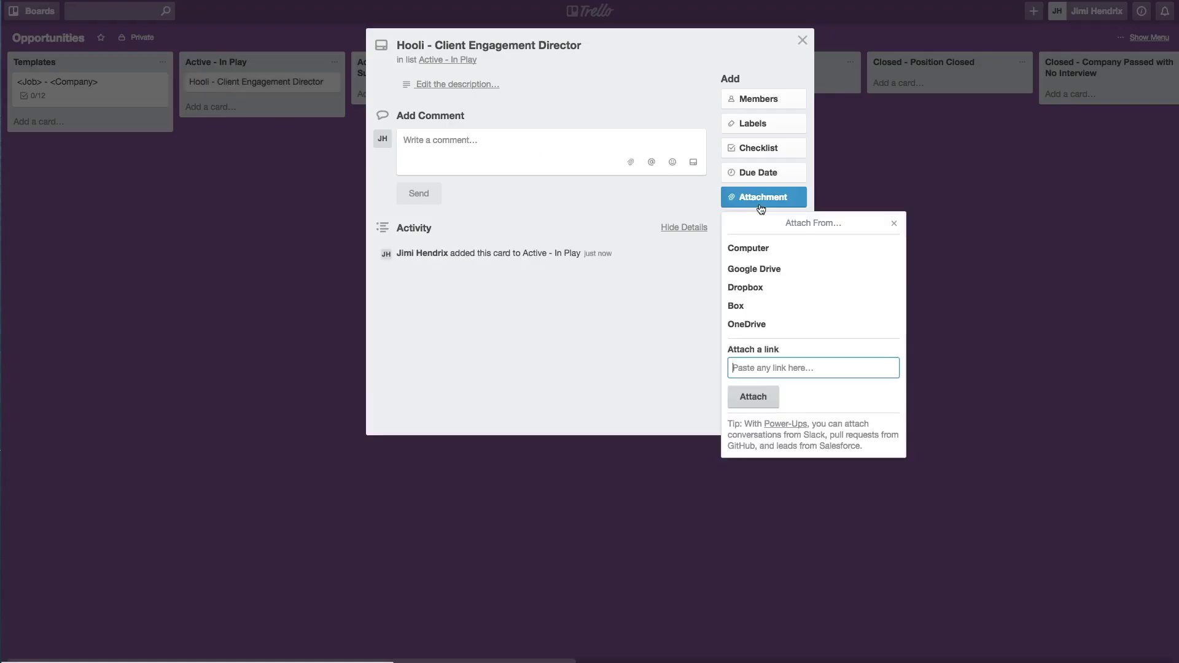
{"action": "left_click", "coordinate": [762, 253]}
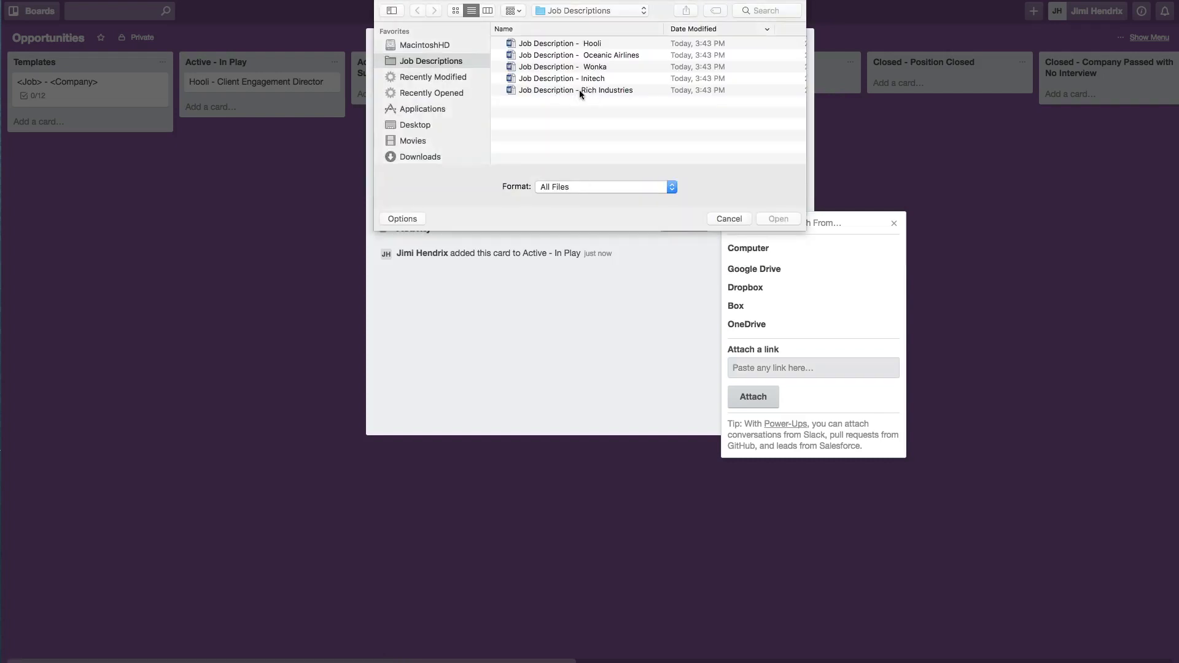
{"action": "double_click", "coordinate": [585, 43]}
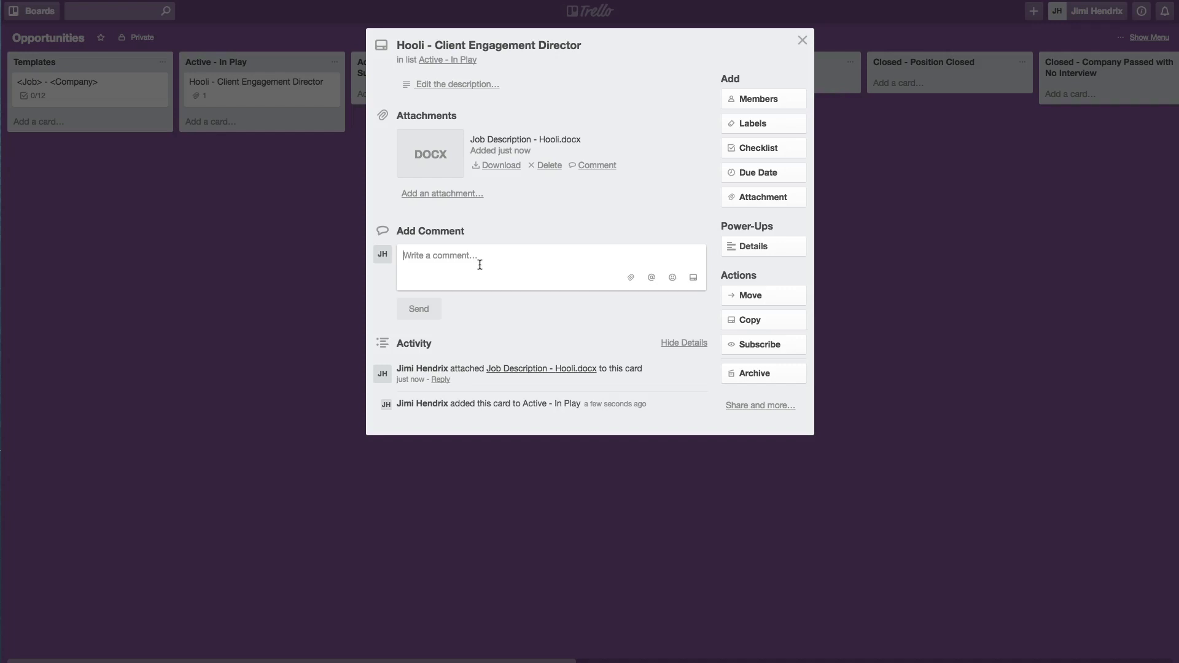
Post the comment "Looking for someone at the Firm to talk about the position with." on the Hooli card and close the card
{"action": "type", "text": "Lo"}
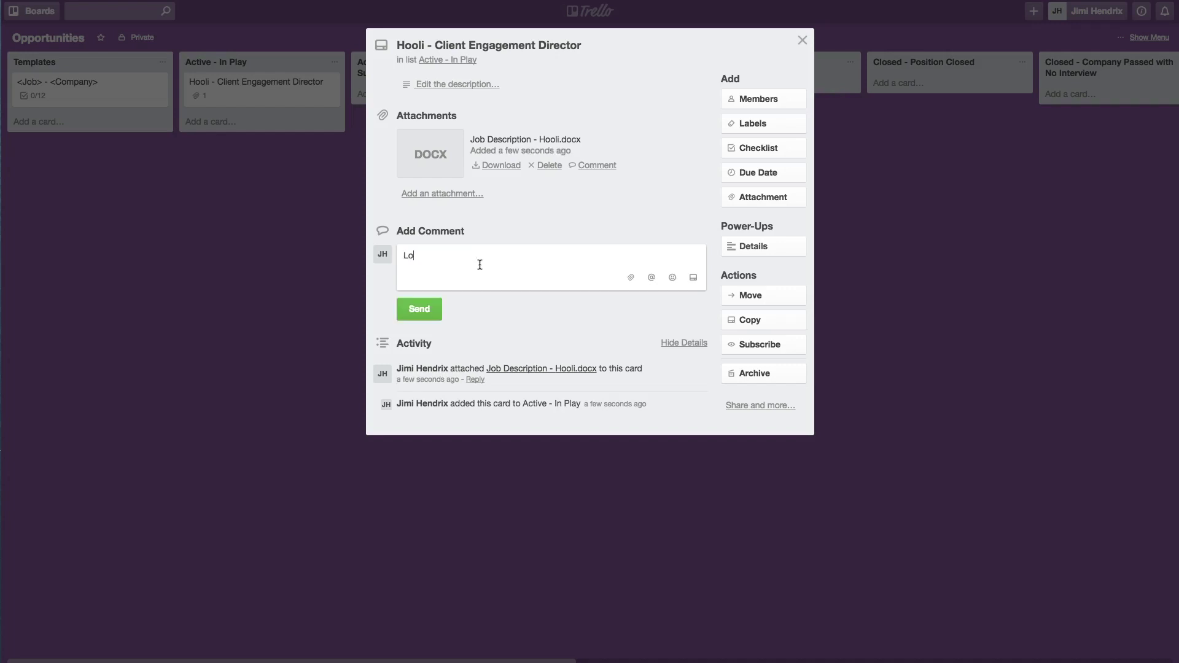
{"action": "type", "text": "oking for some one at the Firm to talk ab"}
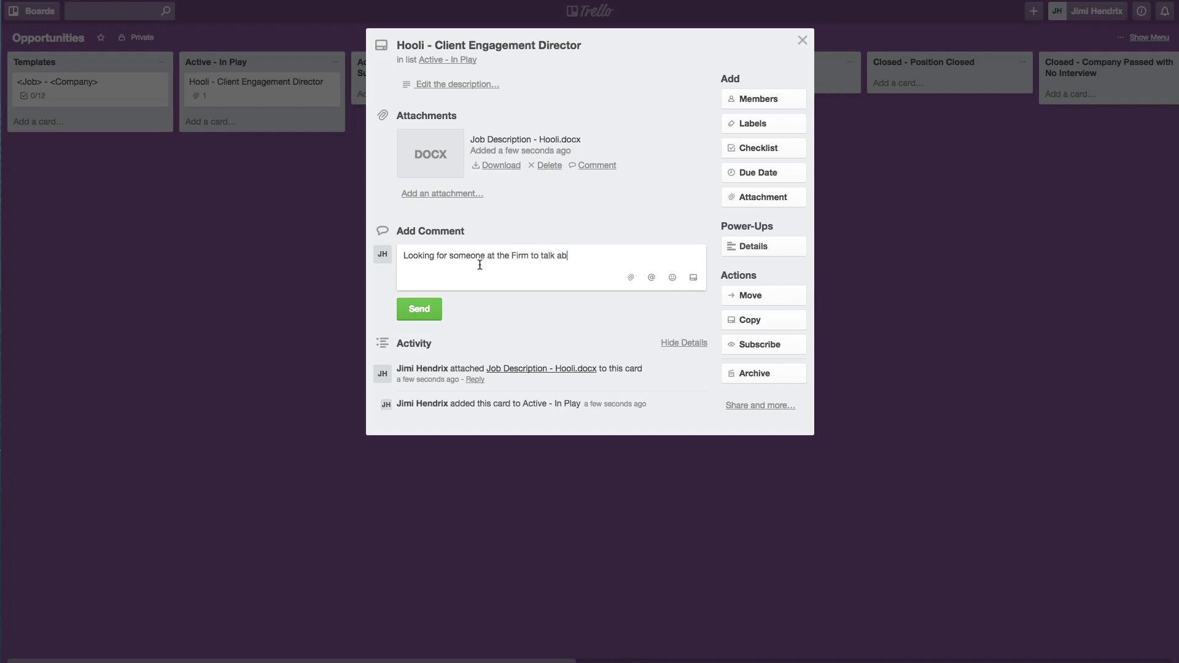
{"action": "type", "text": "out the position with."}
{"action": "left_click", "coordinate": [405, 312]}
{"action": "key", "text": "Escape"}
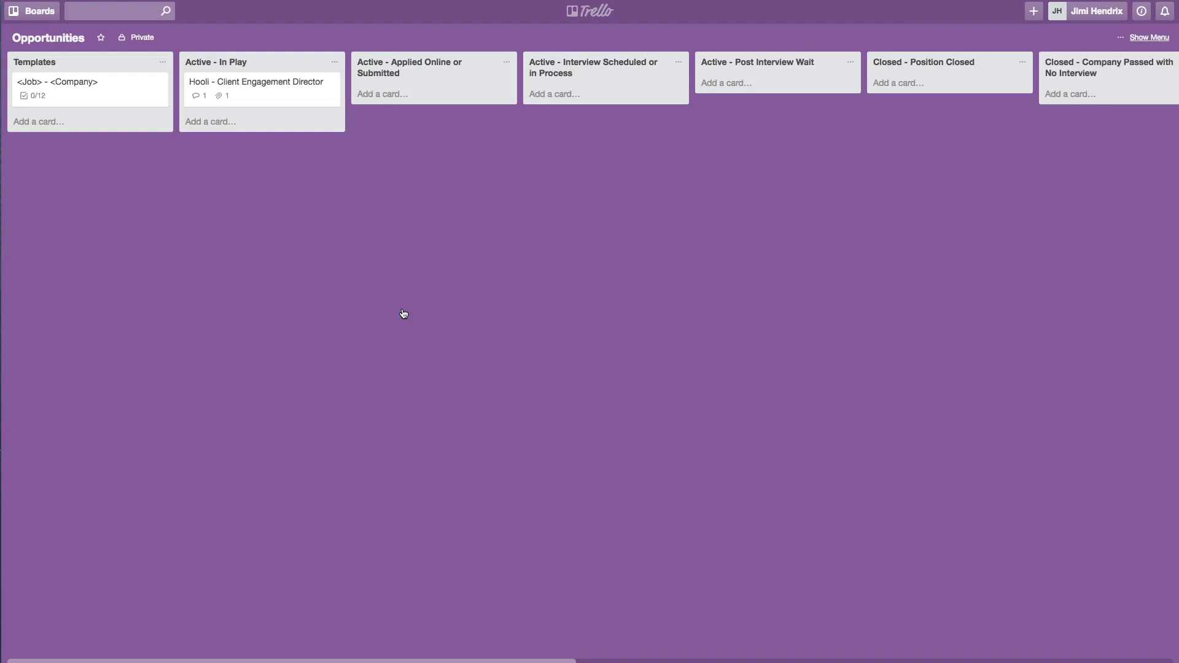
Post the comment "Talked with someone about the role. Doesn't sound like my kinda thing. Just not interested." on the Hooli card
{"action": "left_click", "coordinate": [277, 99]}
{"action": "left_click", "coordinate": [452, 262]}
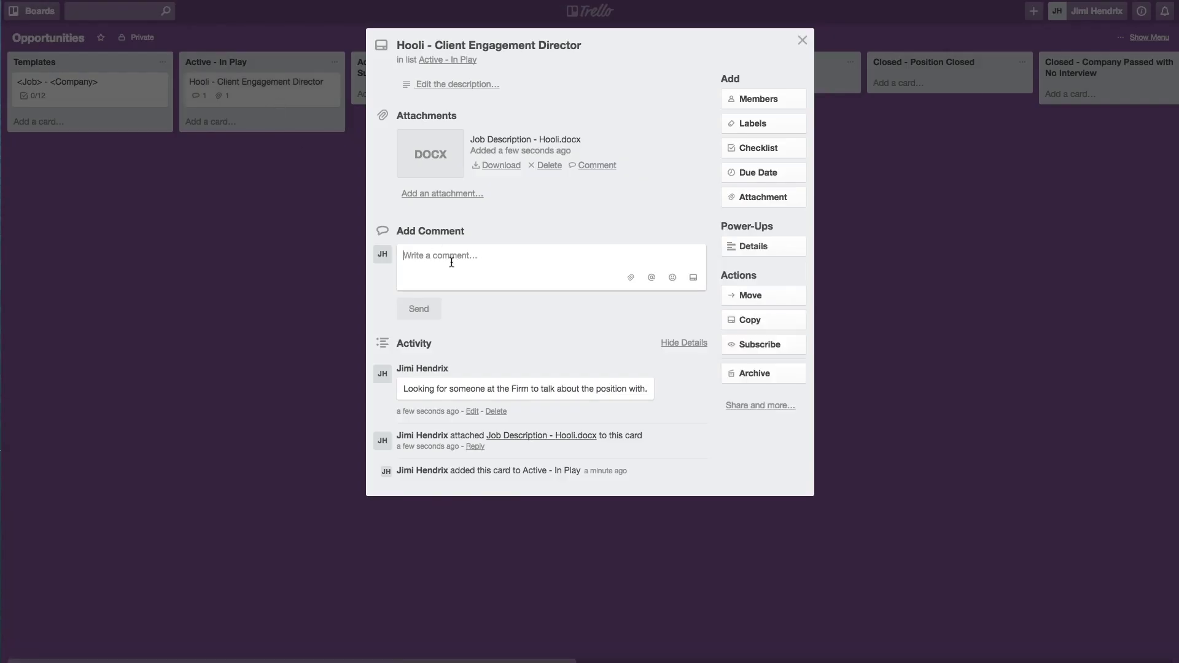
{"action": "type", "text": "Talked with s"}
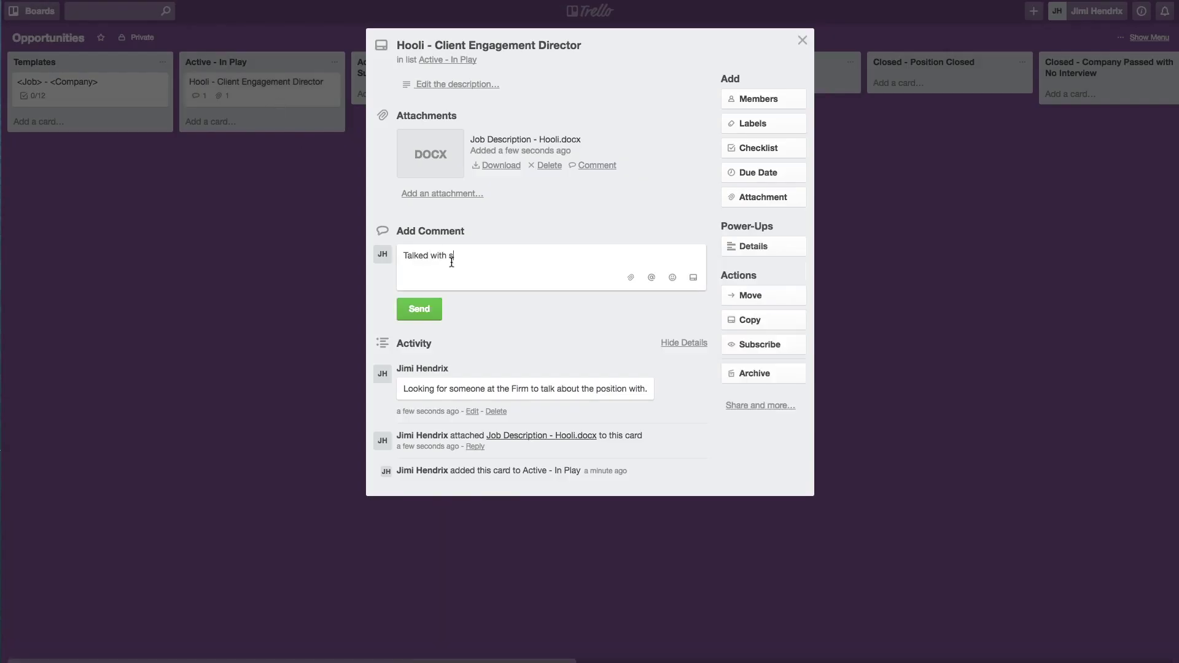
{"action": "type", "text": "omeone about the role. Doesn't sound like "}
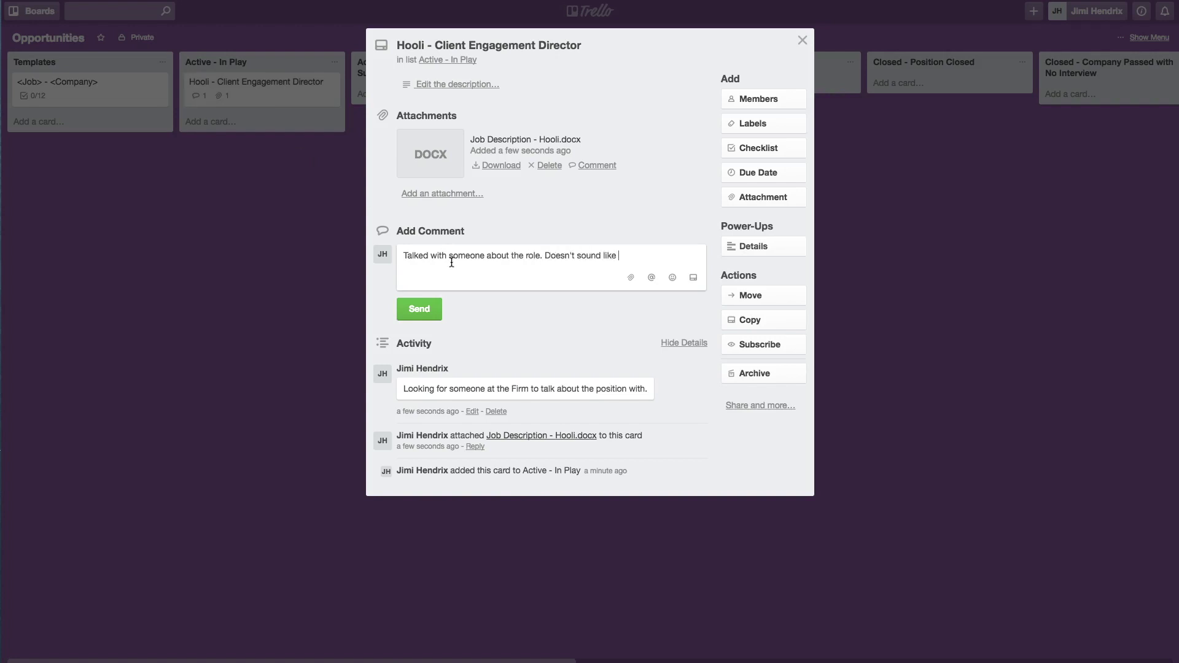
{"action": "type", "text": "my kinda thing. Just n"}
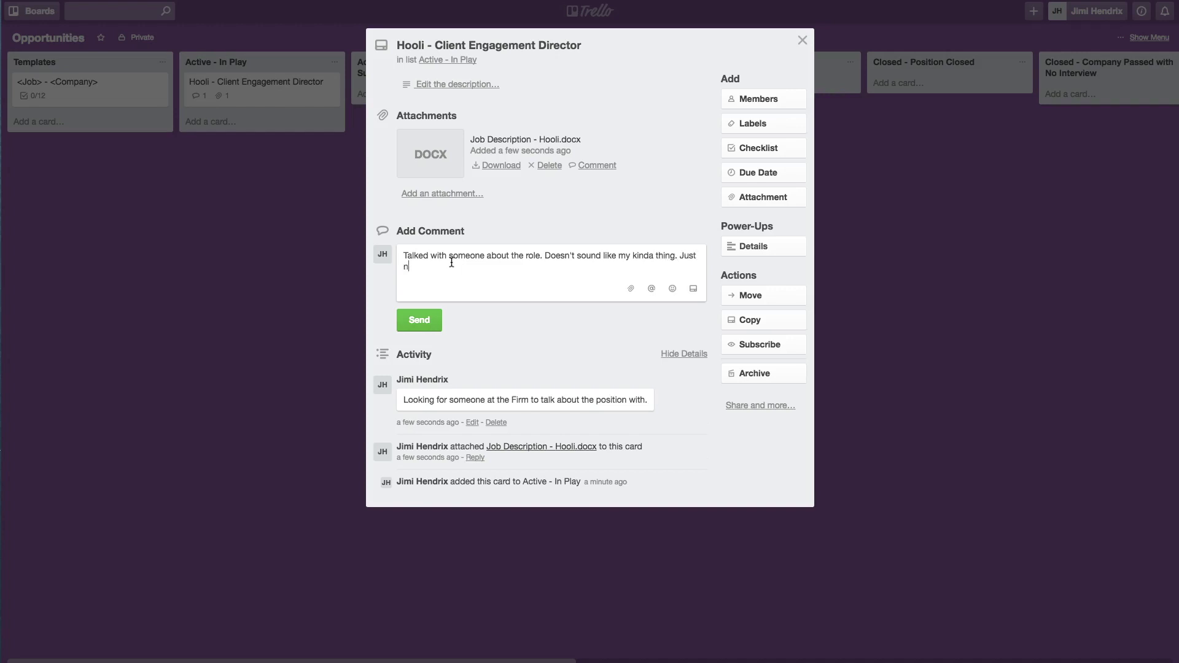
{"action": "type", "text": "ot interested."}
{"action": "left_click", "coordinate": [424, 319]}
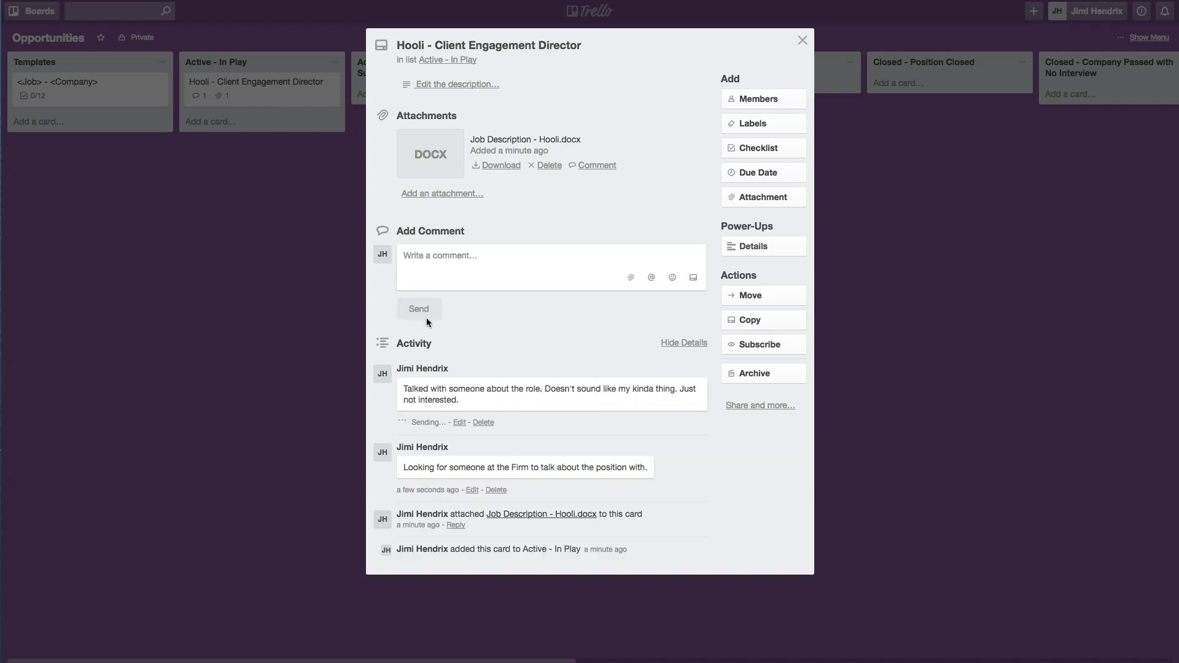
Move the Hooli card to the Closed - Informal Discussion Completed list, close the card and check it in that list
{"action": "left_click", "coordinate": [771, 294]}
{"action": "left_click", "coordinate": [767, 386]}
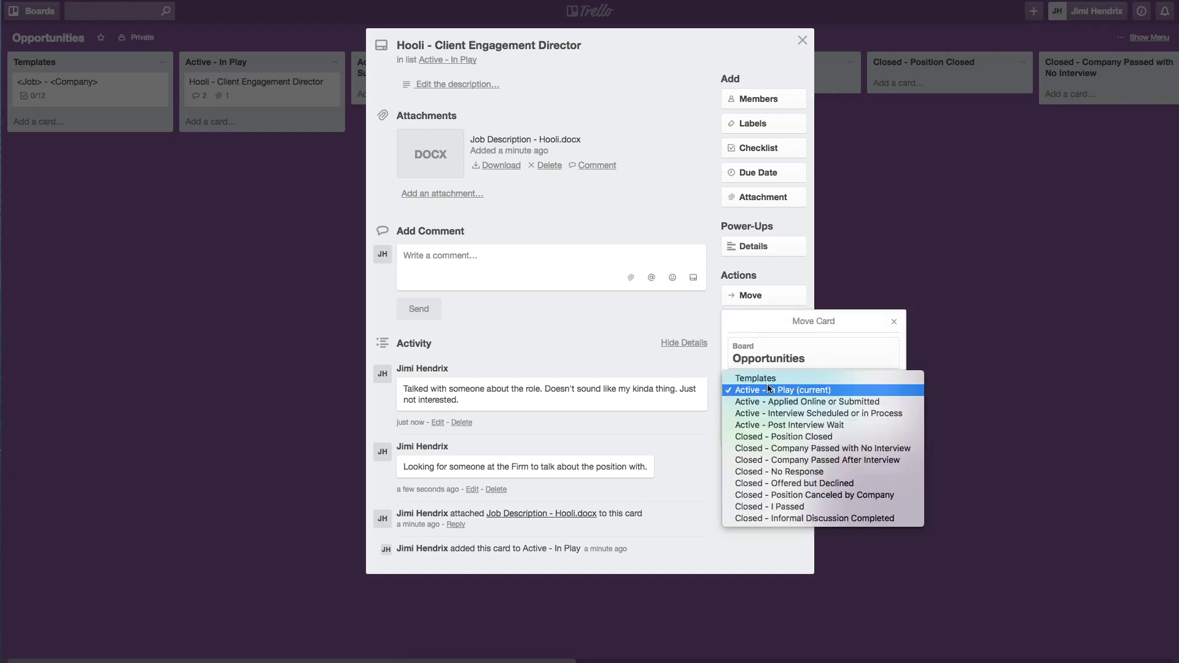
{"action": "left_click", "coordinate": [776, 519]}
{"action": "left_click", "coordinate": [757, 427]}
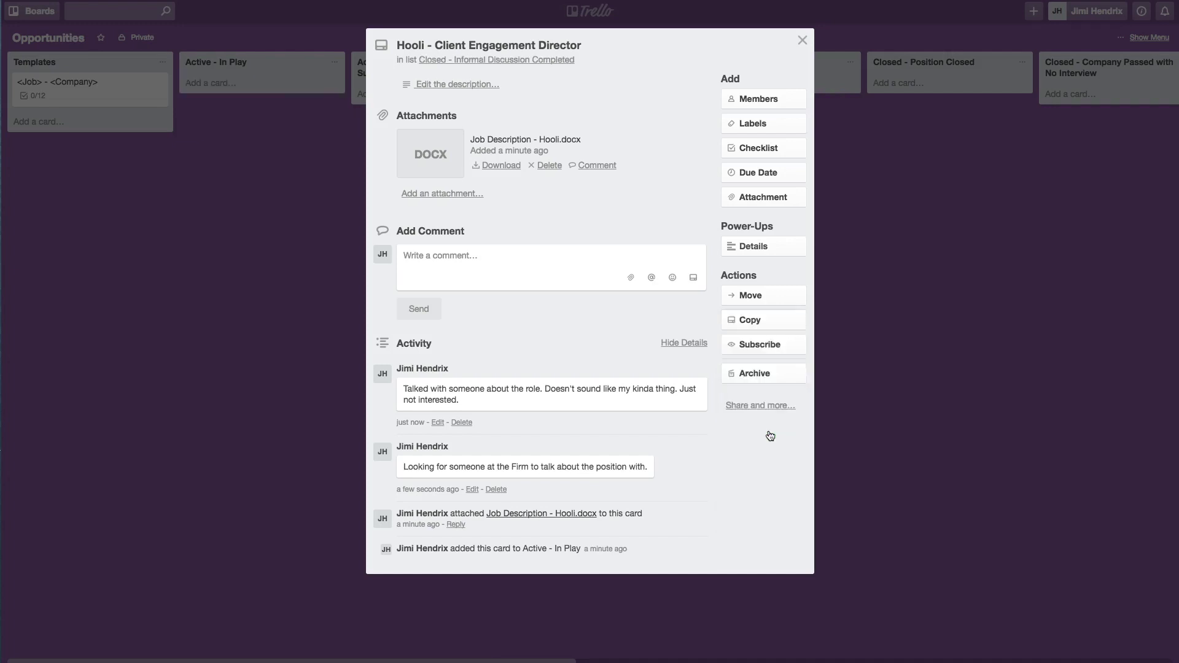
{"action": "left_click", "coordinate": [803, 42]}
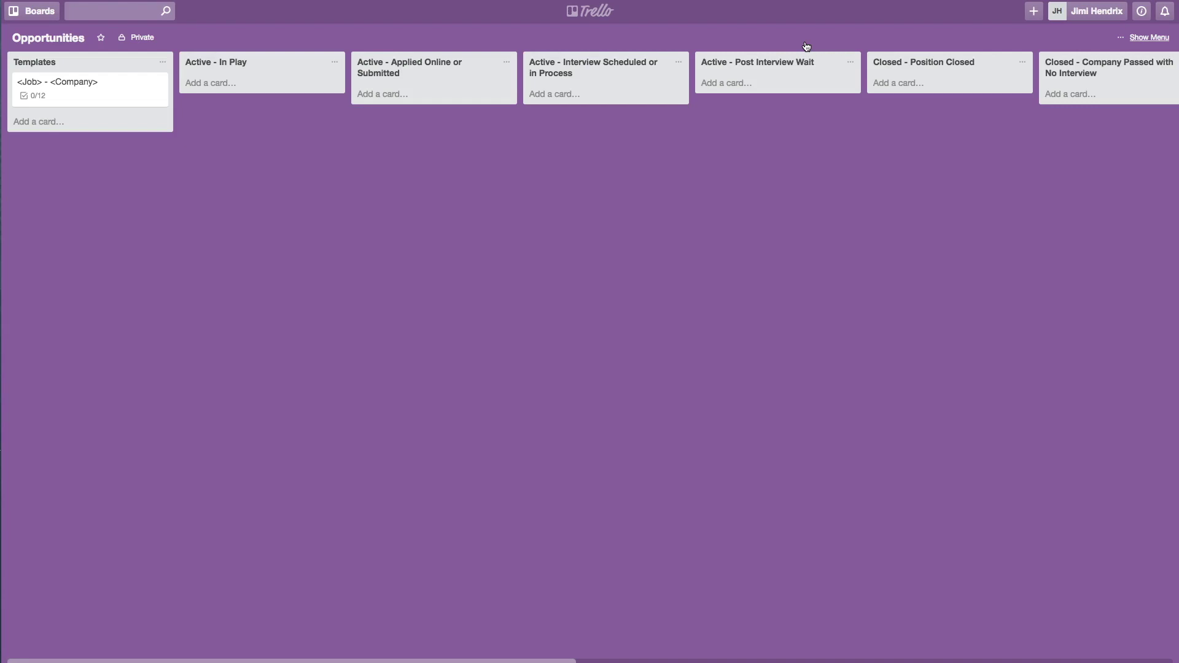
{"action": "scroll", "coordinate": [843, 249], "scroll_direction": "right", "scroll_amount": 15}
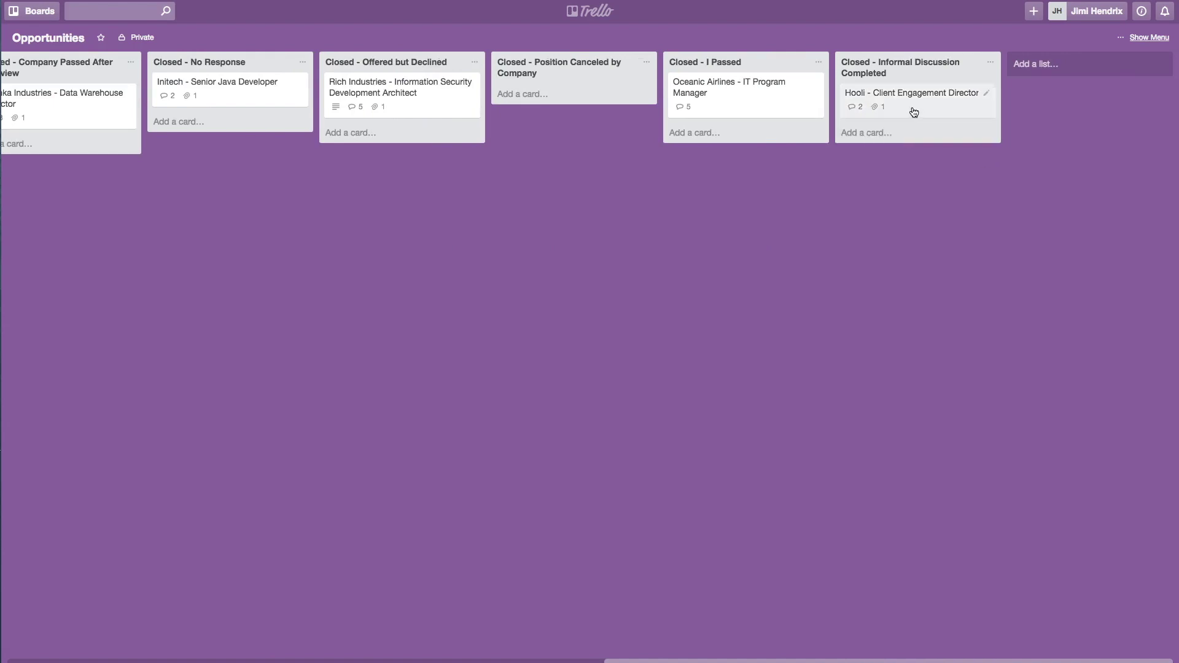
Apply the High Interest label to the Rich Industries card in the Closed - Offered but Declined list and close the card
{"action": "scroll", "coordinate": [820, 203], "scroll_direction": "left", "scroll_amount": 15}
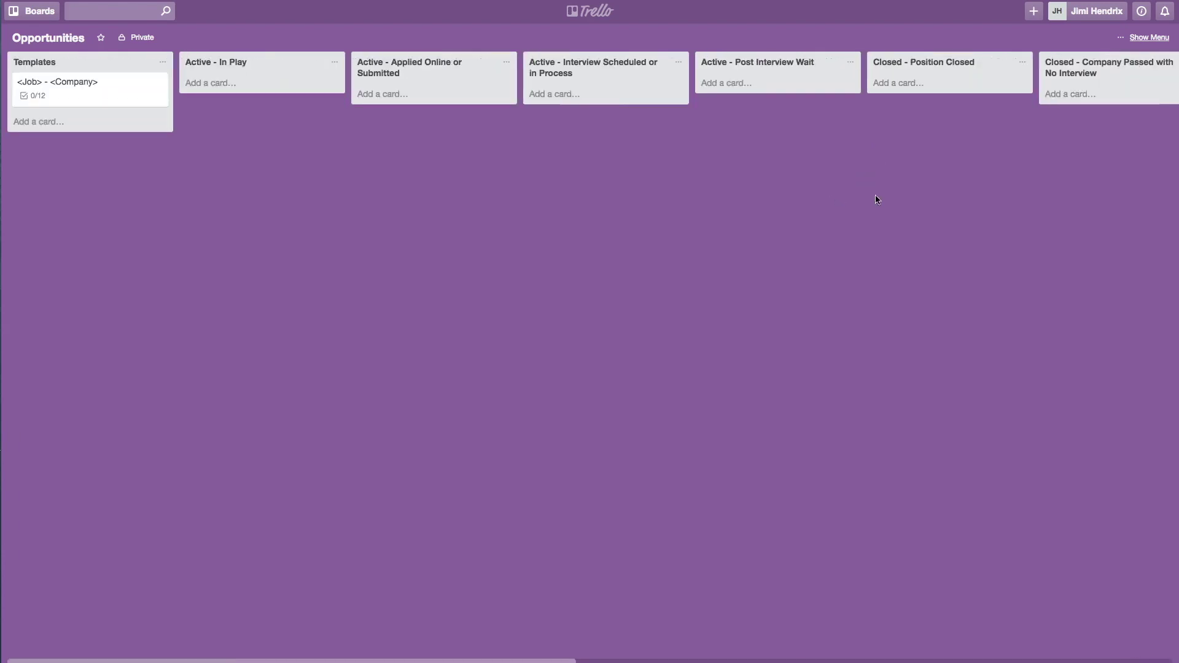
{"action": "scroll", "coordinate": [1057, 155], "scroll_direction": "right", "scroll_amount": 5}
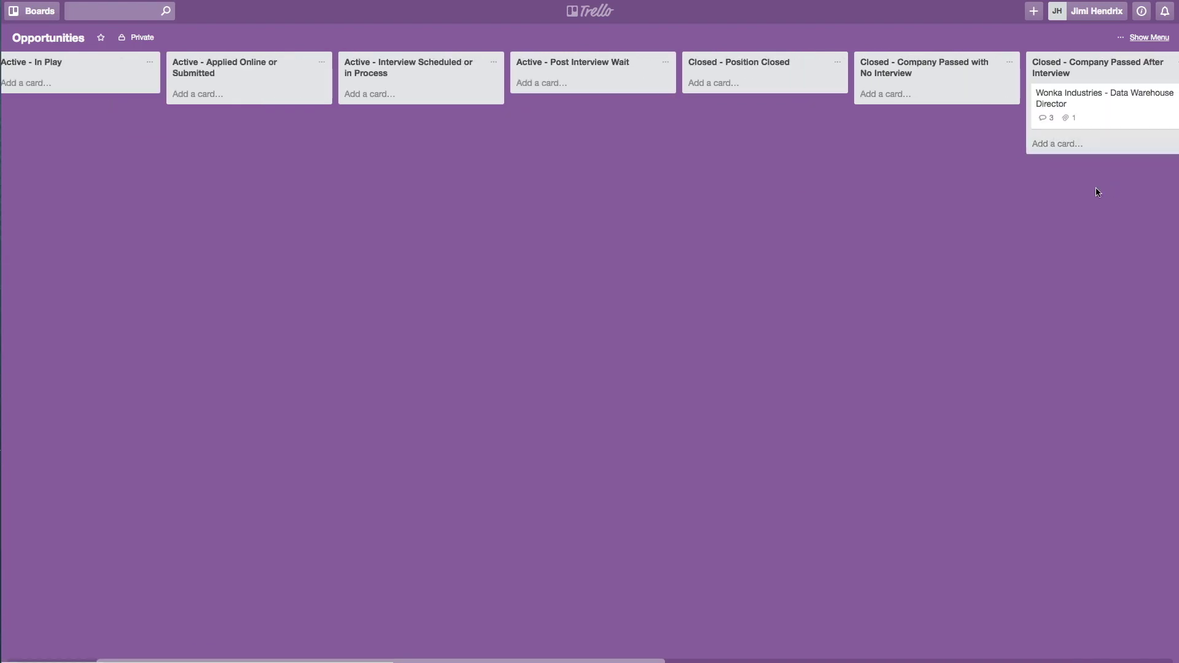
{"action": "scroll", "coordinate": [772, 295], "scroll_direction": "left", "scroll_amount": 5}
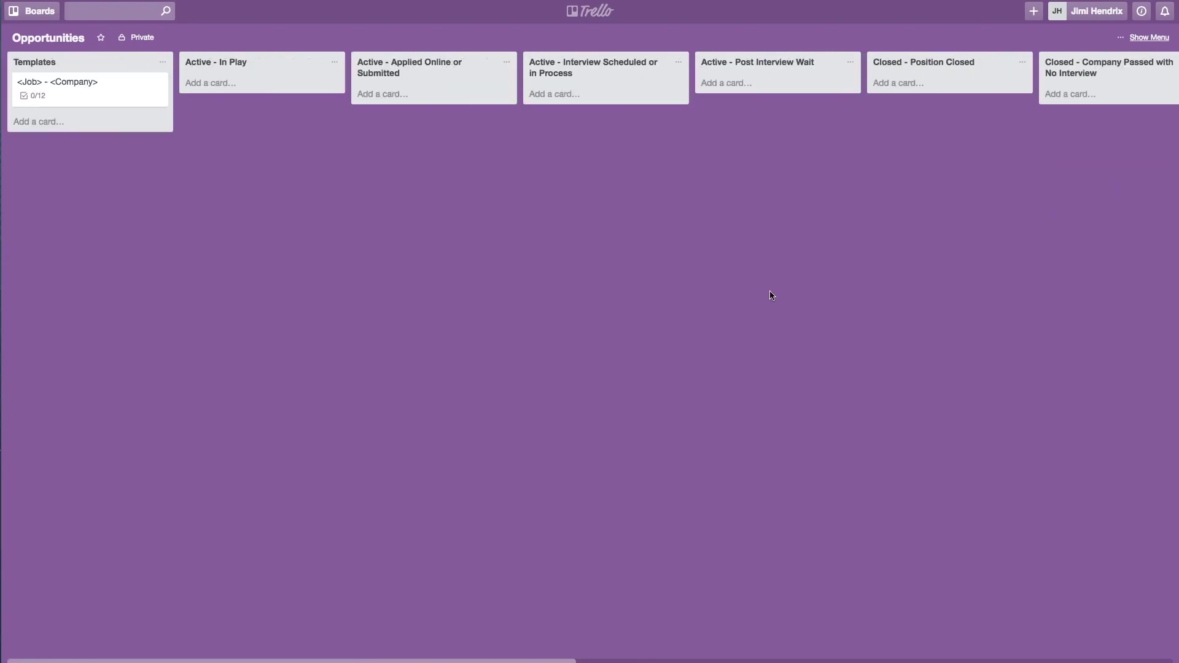
{"action": "scroll", "coordinate": [772, 295], "scroll_direction": "right", "scroll_amount": 7}
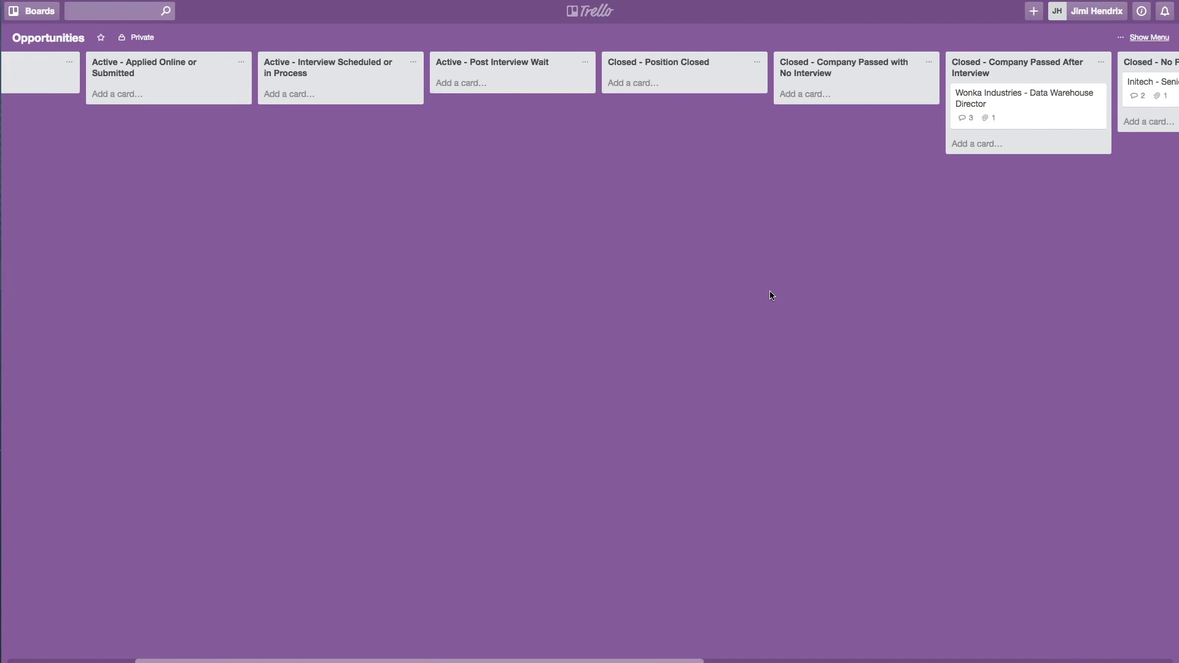
{"action": "scroll", "coordinate": [772, 296], "scroll_direction": "right", "scroll_amount": 8}
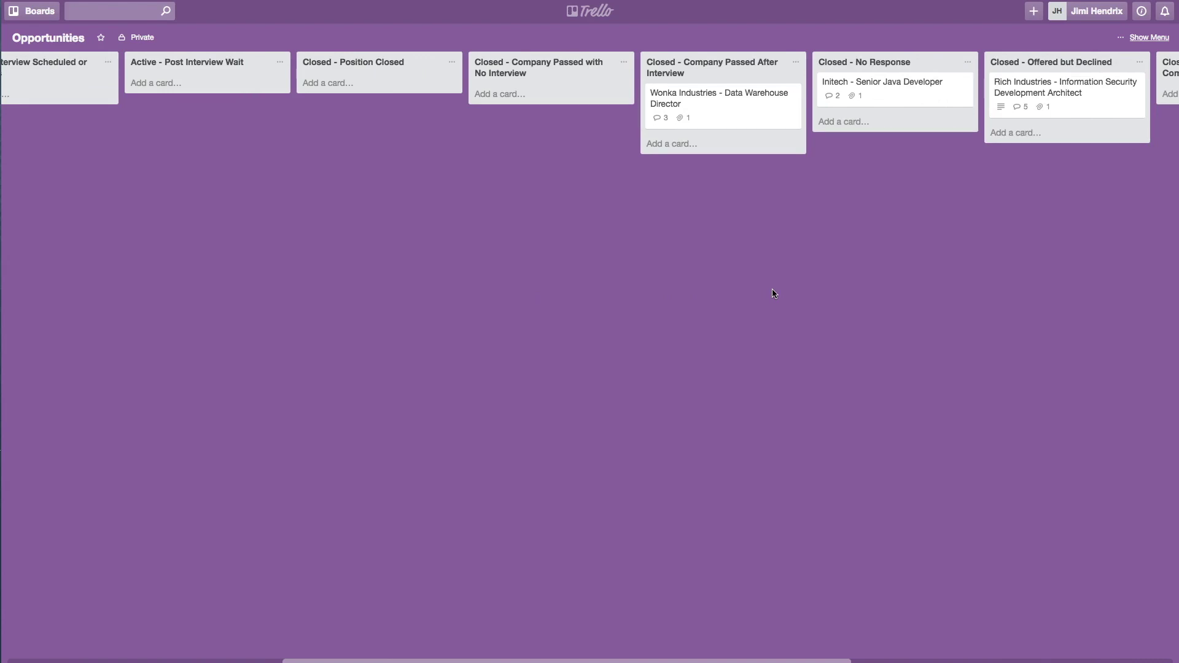
{"action": "scroll", "coordinate": [954, 224], "scroll_direction": "right", "scroll_amount": 3}
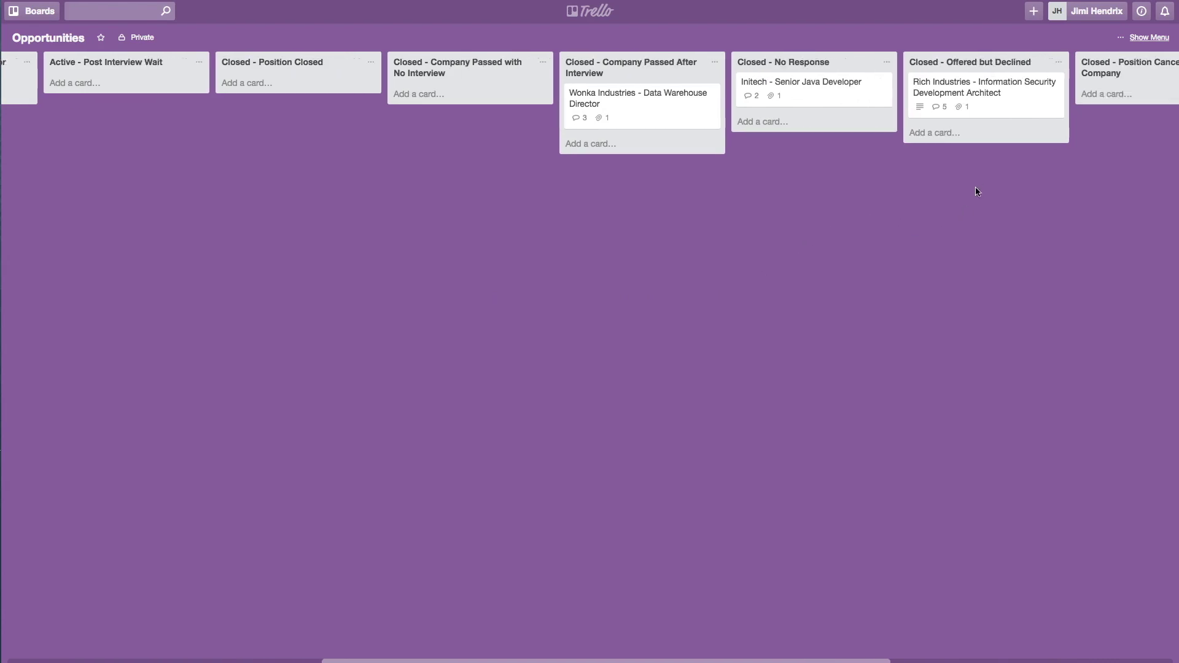
{"action": "left_click", "coordinate": [1005, 109]}
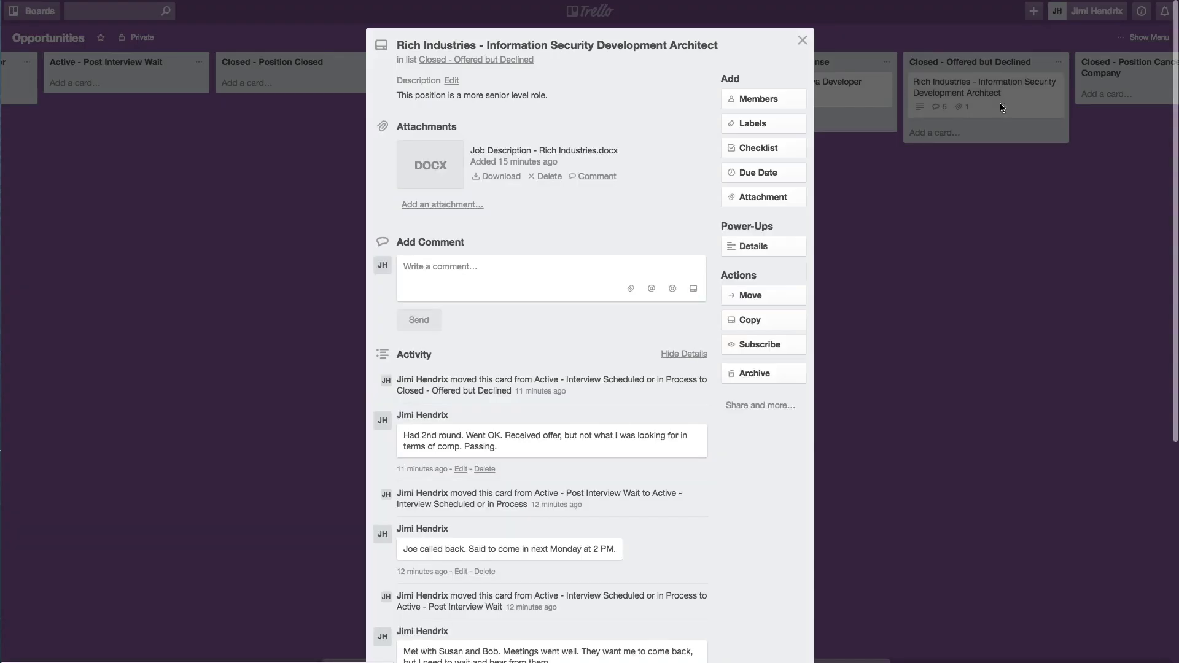
{"action": "left_click", "coordinate": [764, 126]}
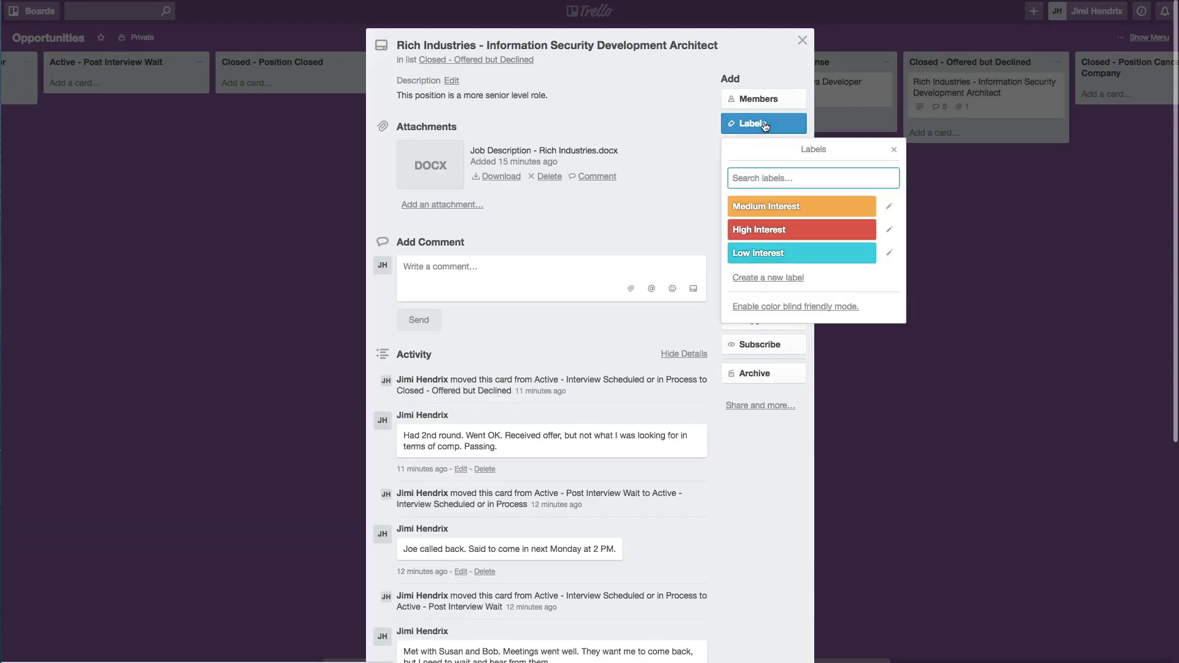
{"action": "left_click", "coordinate": [782, 232]}
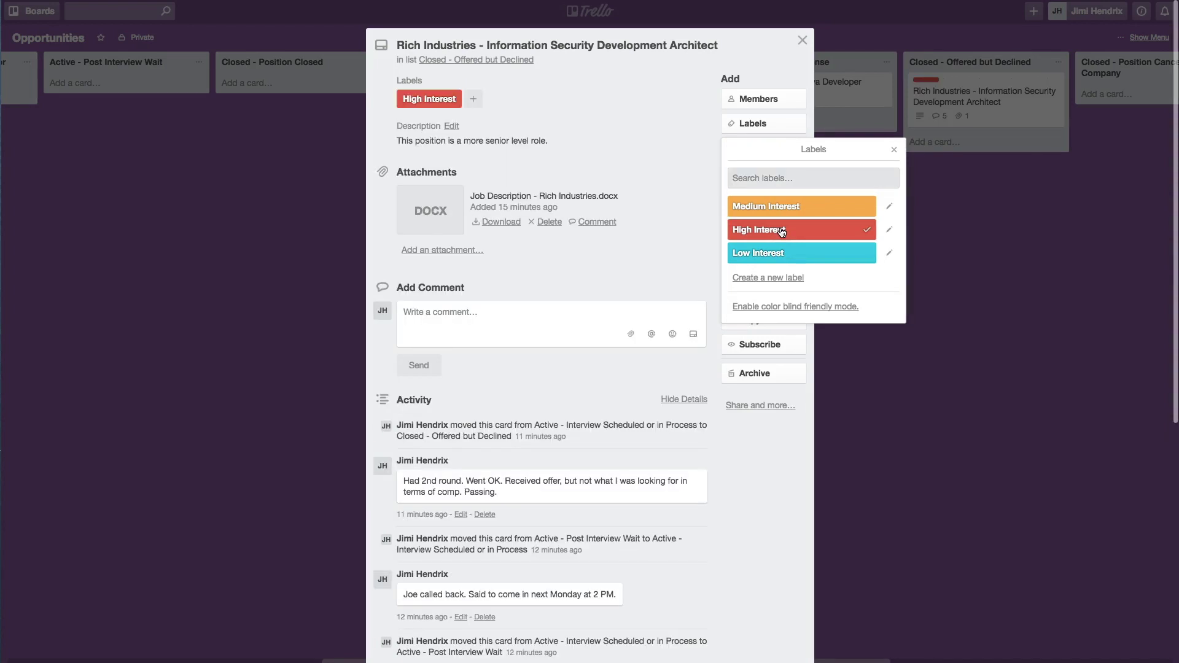
{"action": "left_click", "coordinate": [802, 40]}
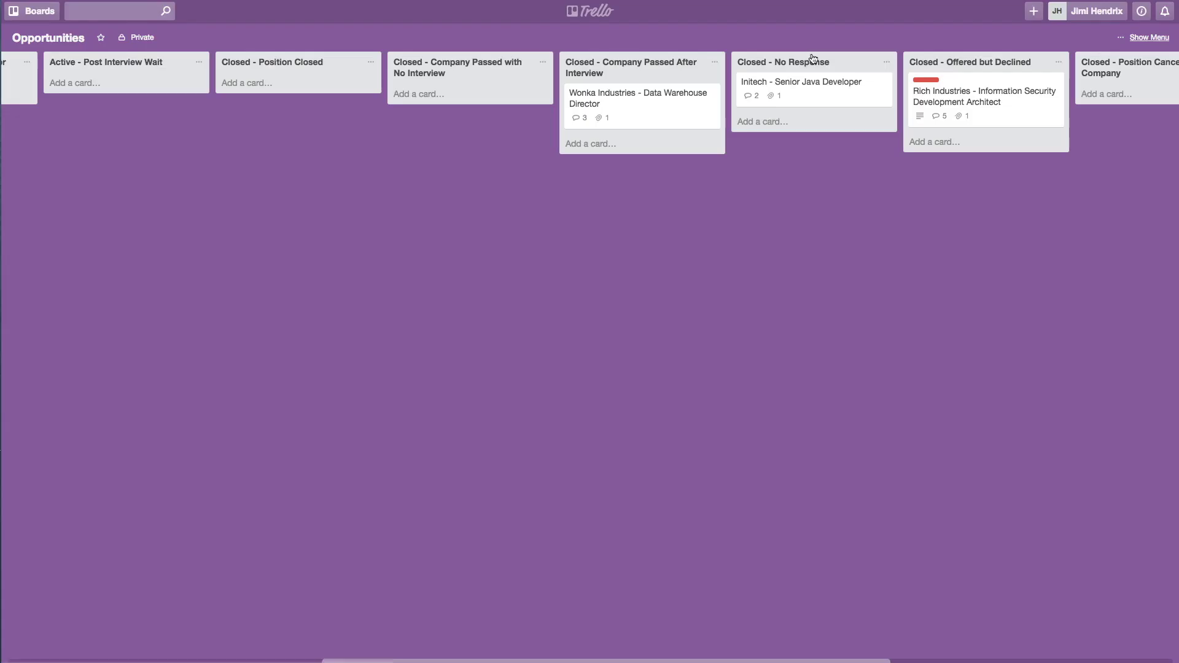
Apply the Low Interest label to the Initech - Senior Java Developer card and close the card
{"action": "left_click", "coordinate": [813, 88]}
{"action": "left_click", "coordinate": [771, 126]}
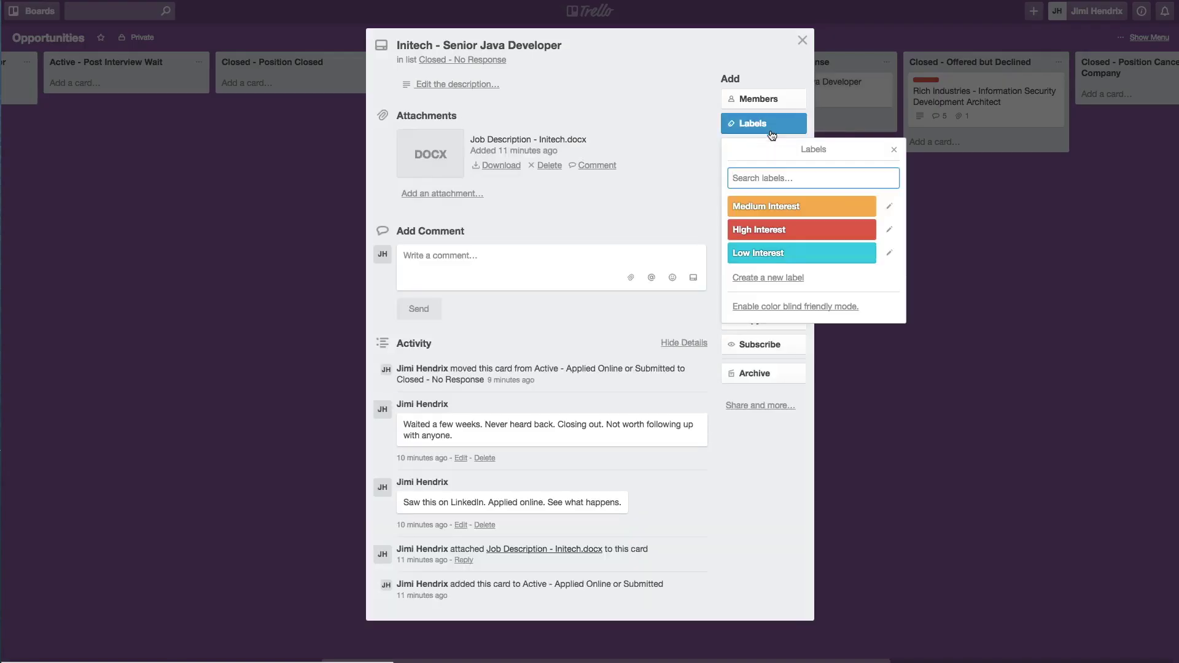
{"action": "left_click", "coordinate": [762, 253]}
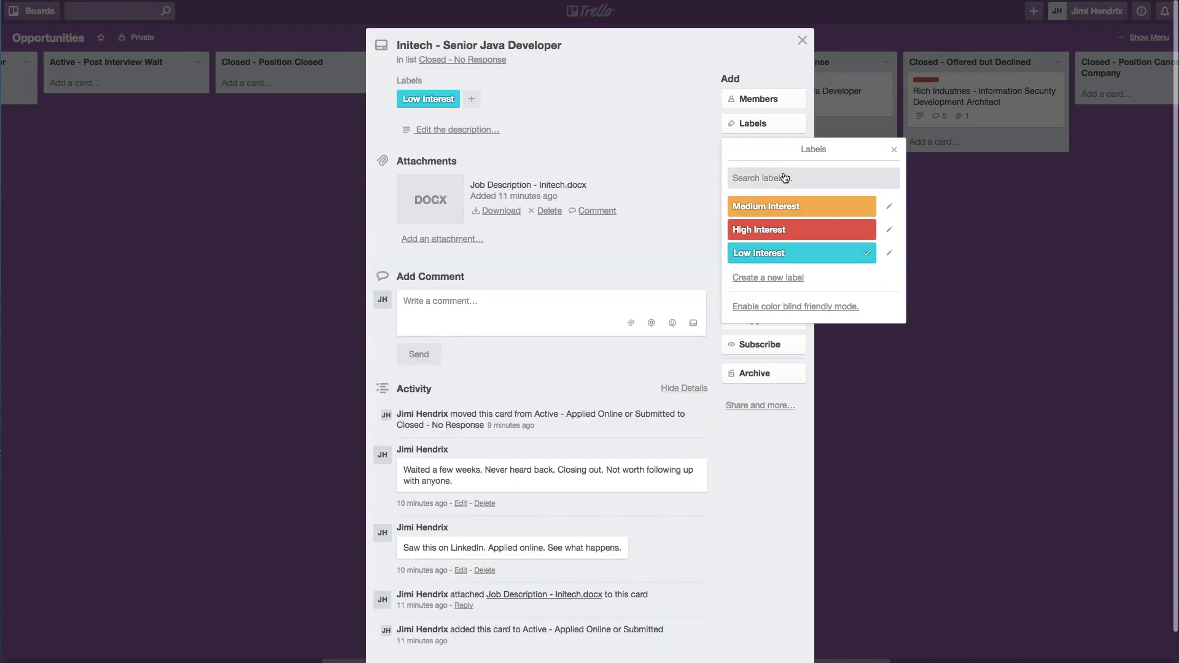
{"action": "left_click", "coordinate": [802, 41]}
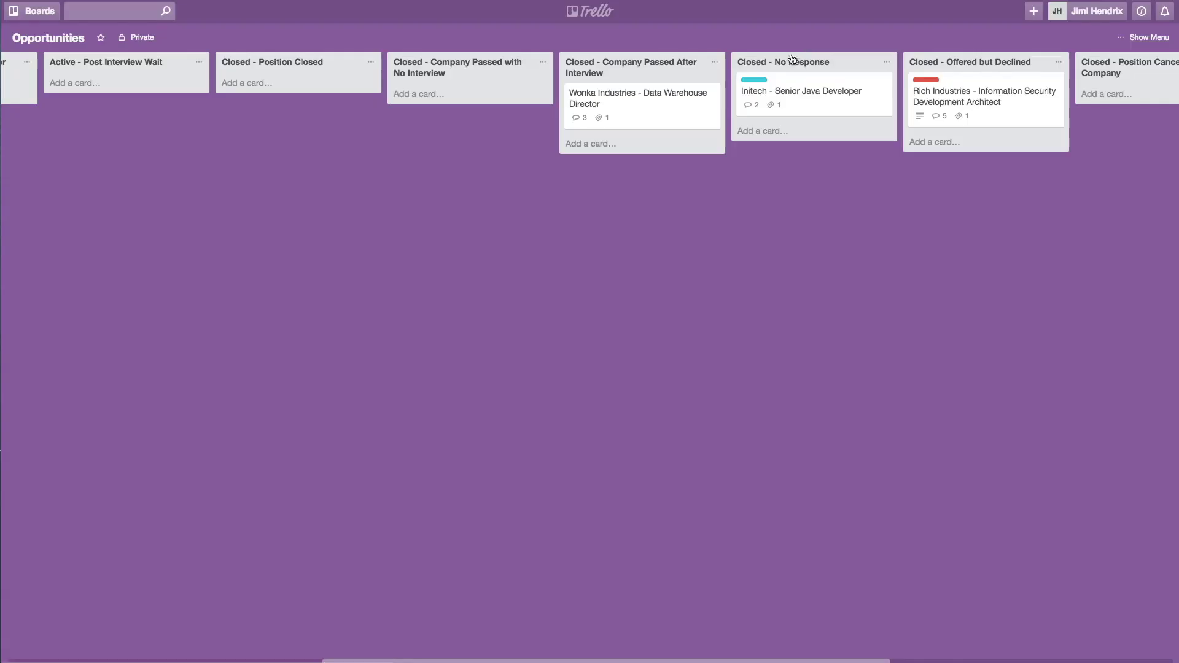
Apply the Medium Interest label to the Wonka Industries - Data Warehouse Director card and close the card
{"action": "left_click", "coordinate": [671, 117]}
{"action": "left_click", "coordinate": [764, 126]}
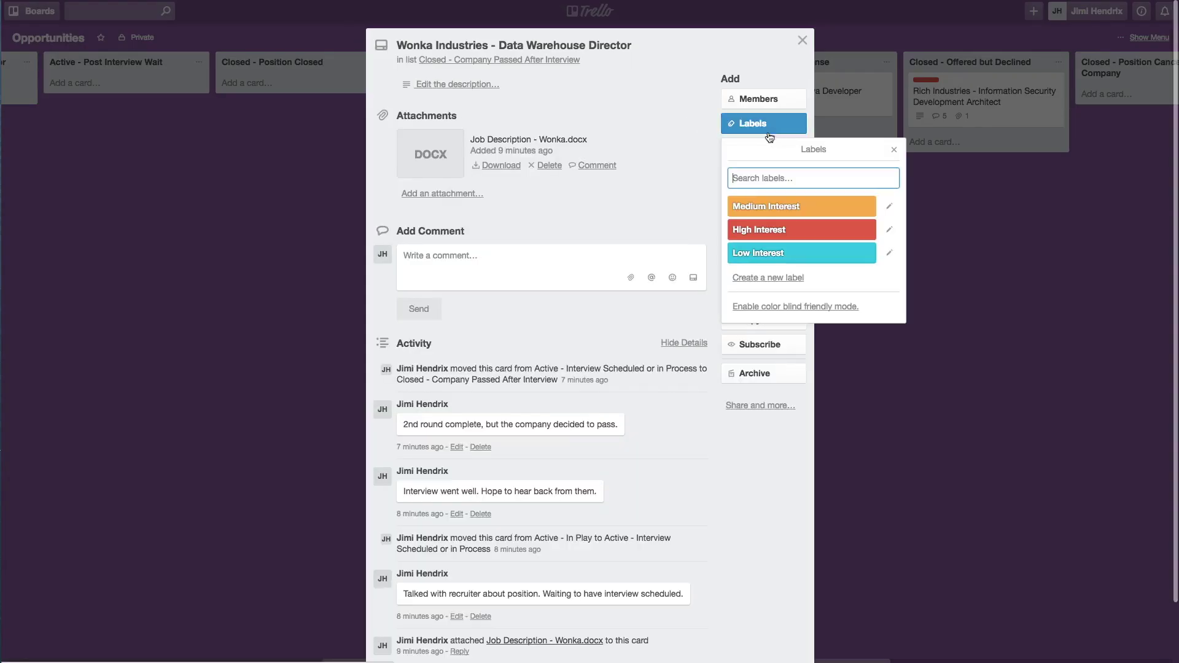
{"action": "left_click", "coordinate": [783, 206]}
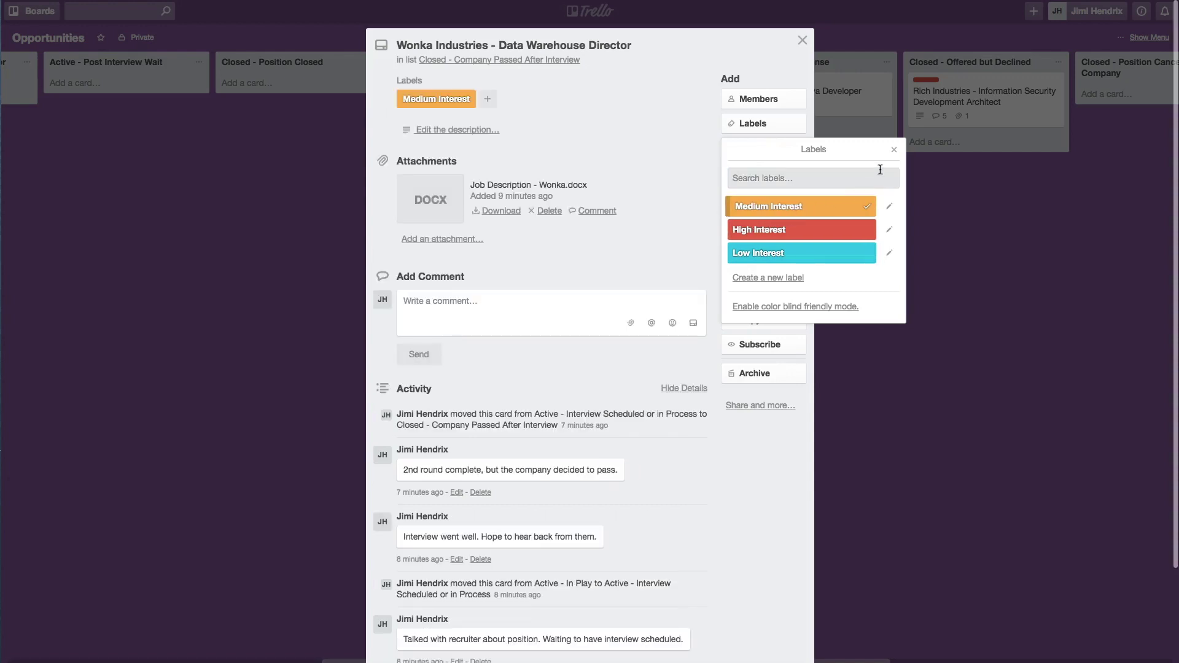
{"action": "left_click", "coordinate": [894, 150]}
{"action": "left_click", "coordinate": [802, 40]}
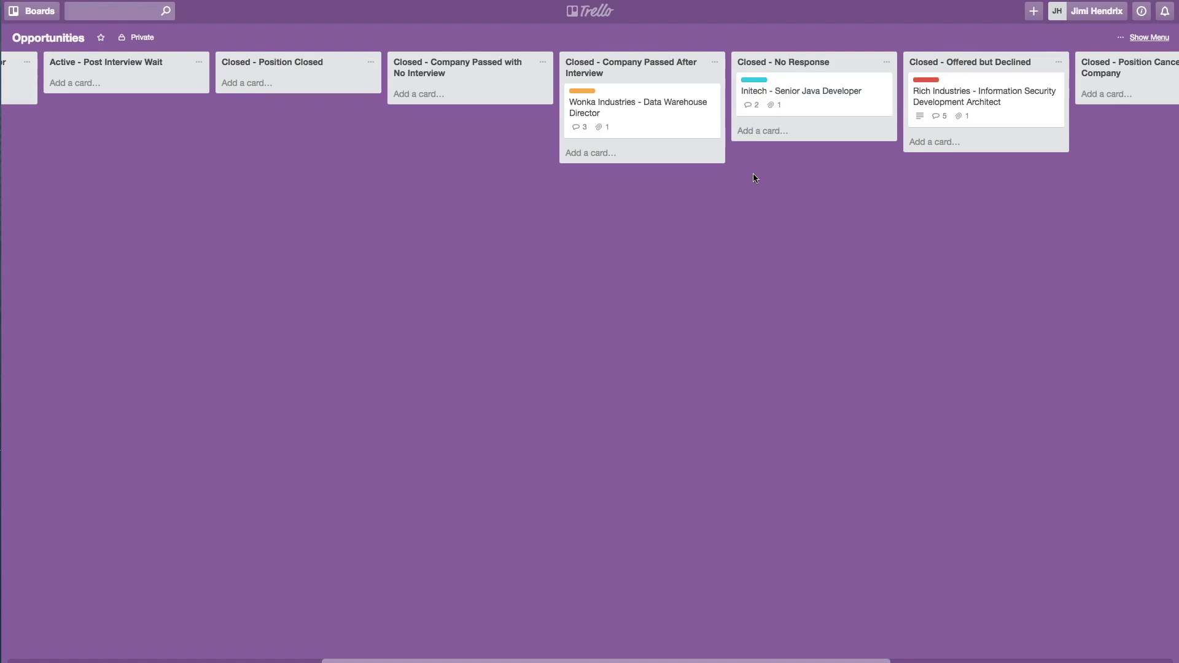
Add four cards named Job1, Job 2, Job 3 and Job 4 to the Active - In Play list
{"action": "scroll", "coordinate": [754, 178], "scroll_direction": "left", "scroll_amount": 10}
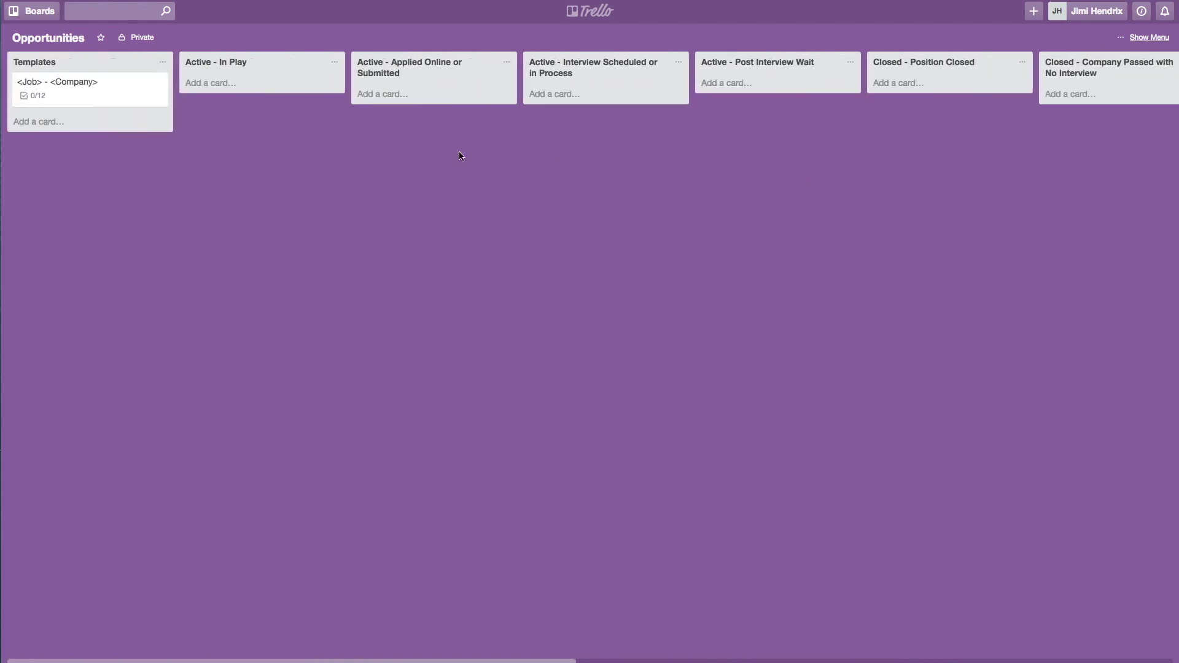
{"action": "left_click", "coordinate": [209, 86]}
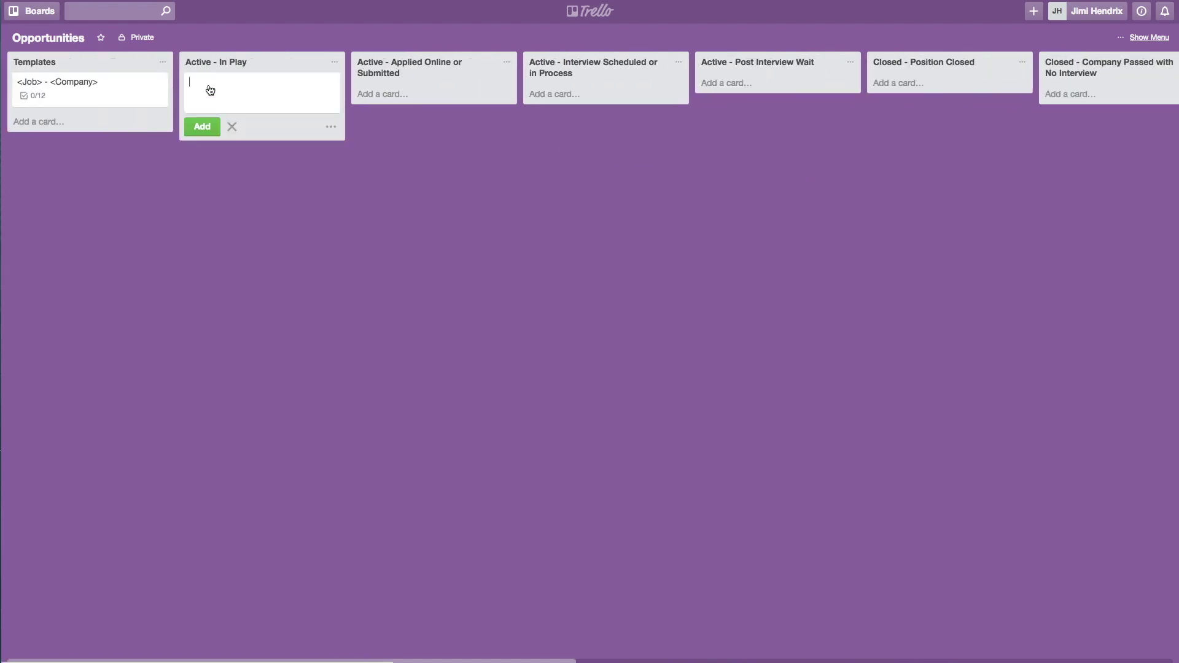
{"action": "type", "text": "Job1"}
{"action": "key", "text": "Return"}
{"action": "type", "text": "Job 2"}
{"action": "key", "text": "Return"}
{"action": "type", "text": "Job 3"}
{"action": "key", "text": "Return"}
{"action": "type", "text": "Job 4"}
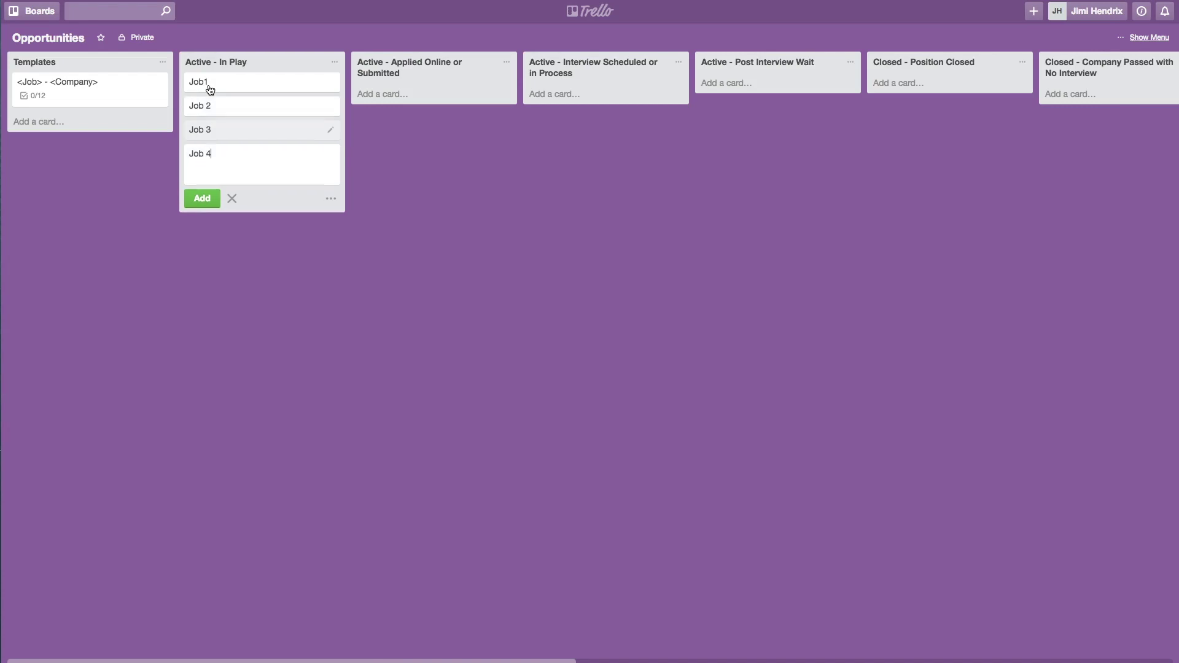
{"action": "key", "text": "Return"}
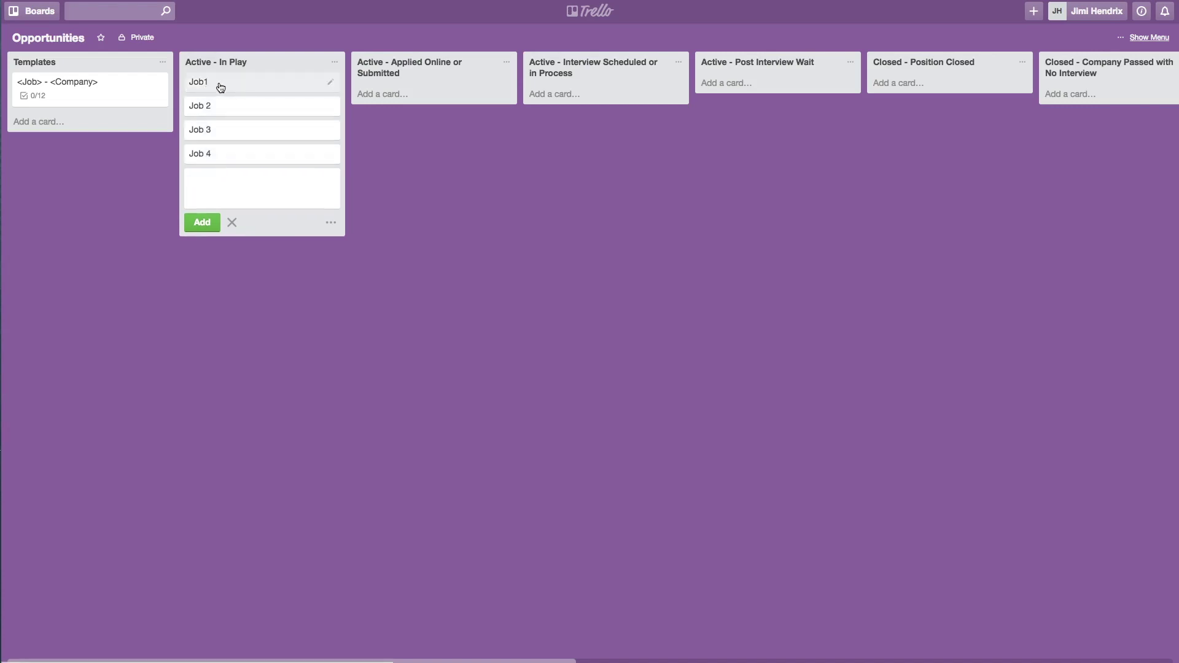
Rename the Job1 card as "Job 1" and close the card
{"action": "left_click", "coordinate": [220, 87]}
{"action": "left_click", "coordinate": [418, 45]}
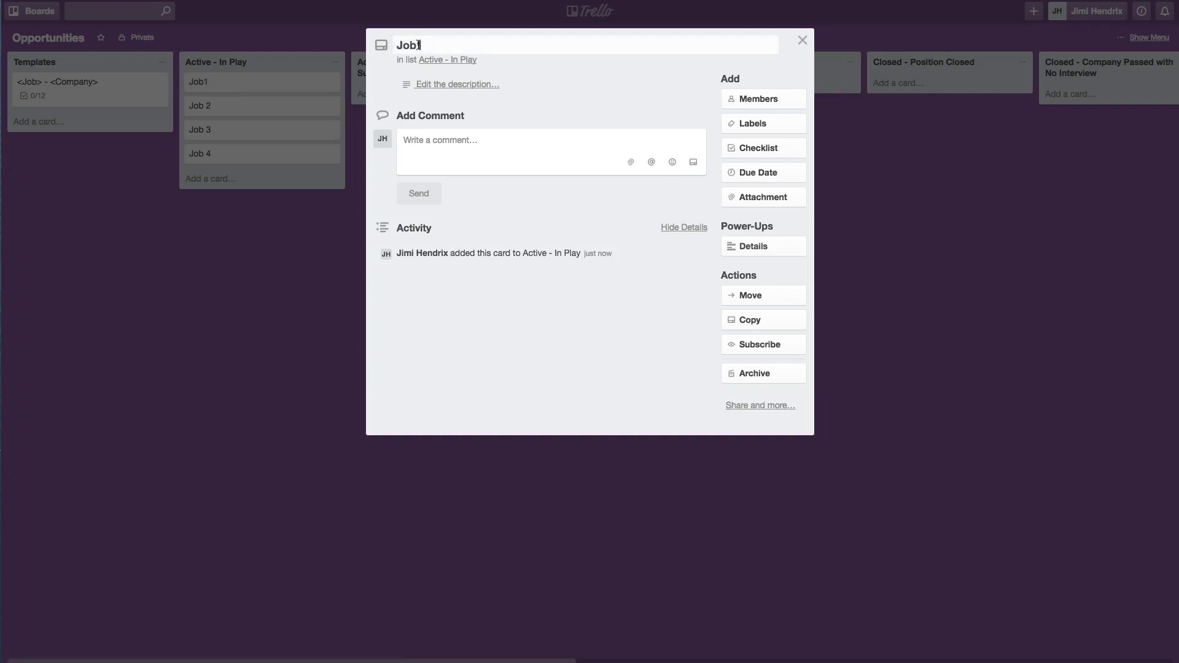
{"action": "key", "text": "Return"}
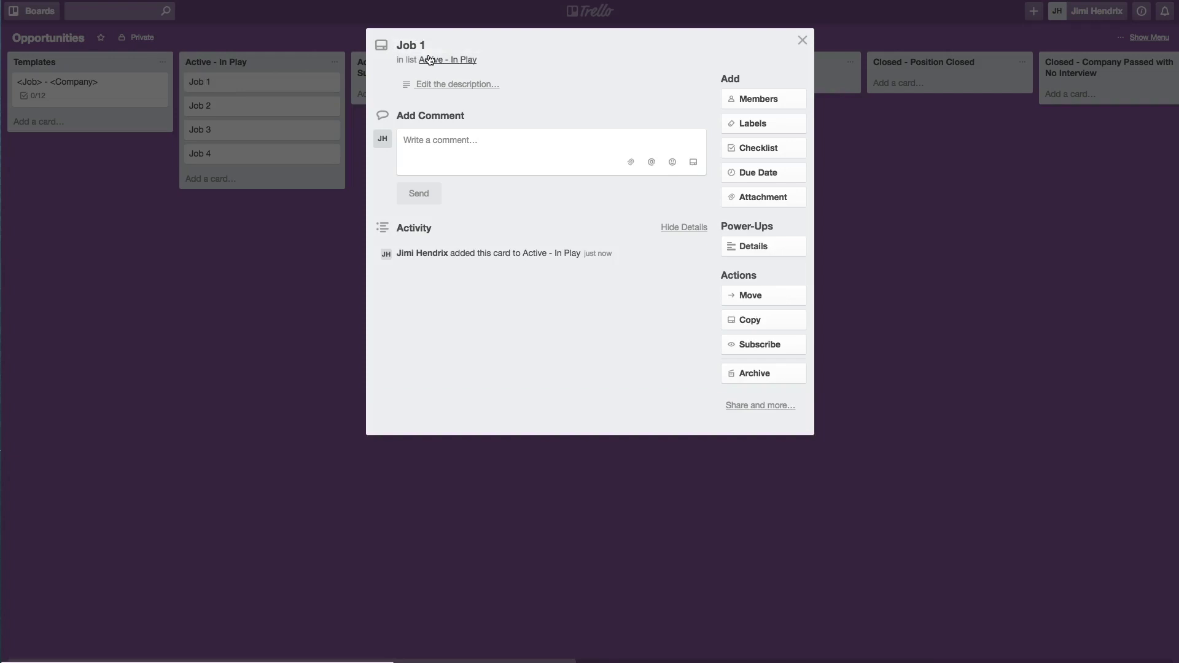
{"action": "left_click", "coordinate": [336, 84]}
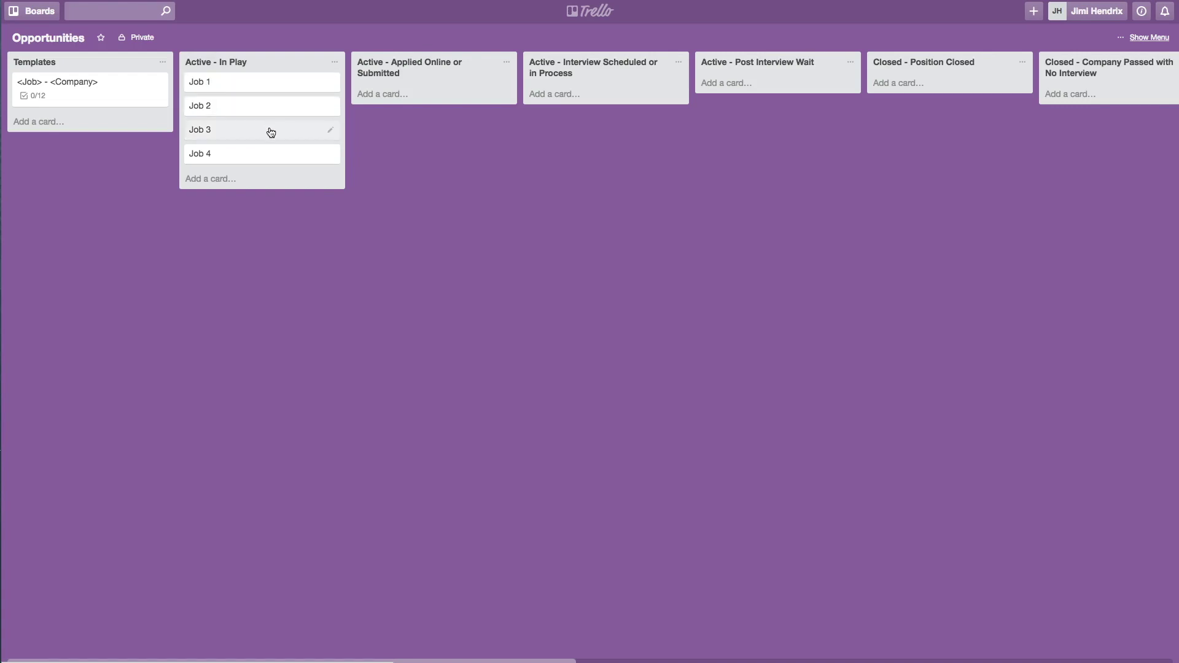
Apply the High Interest label to the Job 3 card directly from the board
{"action": "key", "text": "l"}
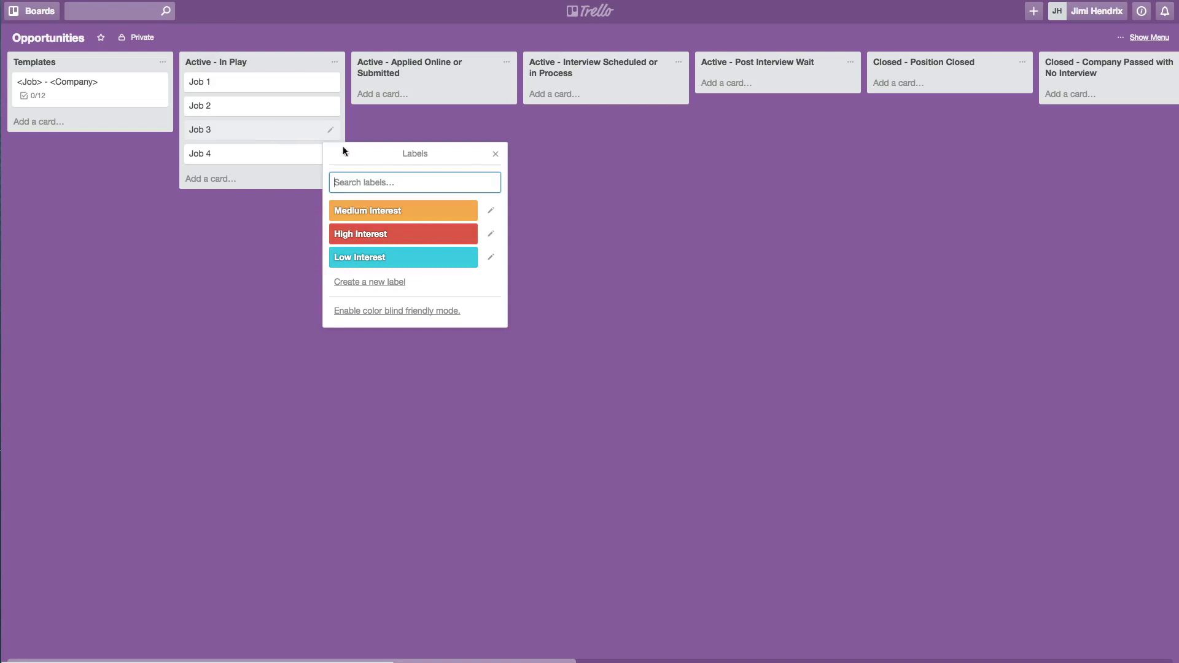
{"action": "left_click", "coordinate": [369, 236]}
{"action": "left_click", "coordinate": [241, 282]}
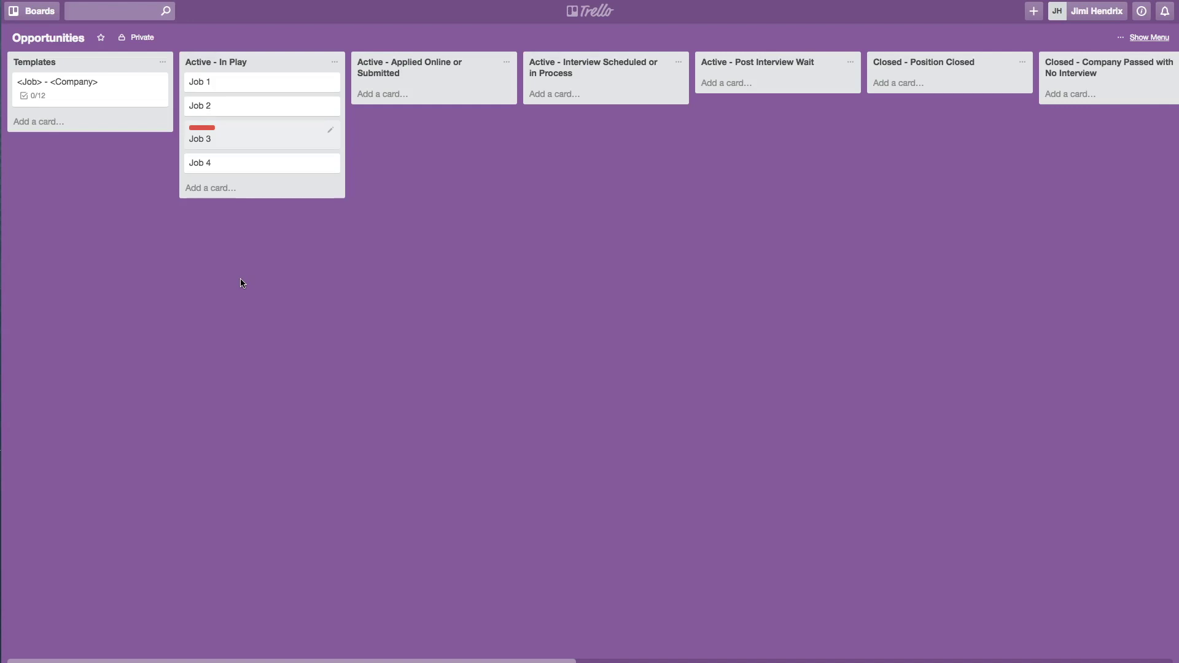
Open the Job 3 card and draft the comment "Want to make sure I don't lose out on this." without sending it
{"action": "left_click", "coordinate": [272, 137]}
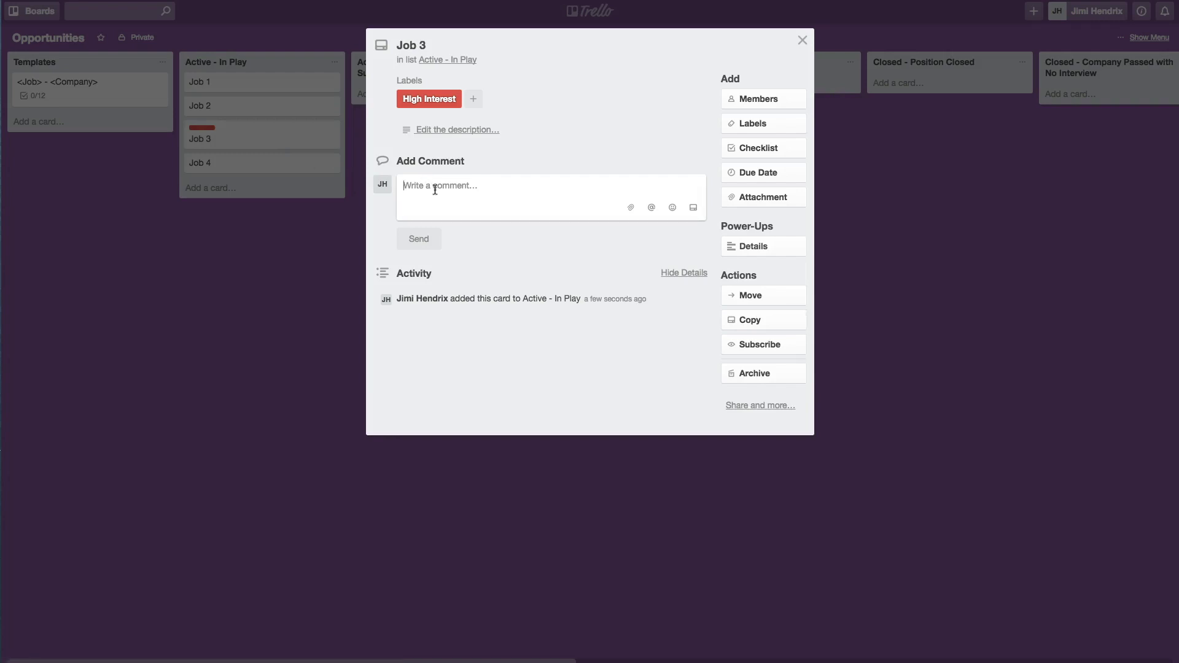
{"action": "type", "text": "Want "}
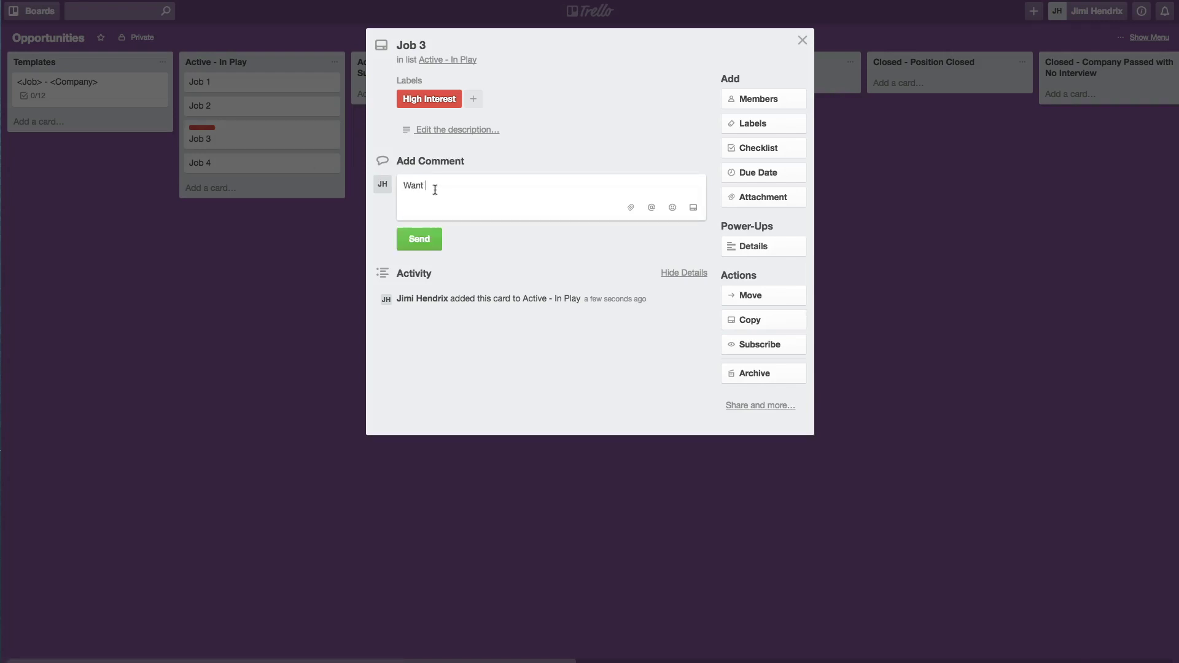
{"action": "type", "text": "to"}
{"action": "key", "text": "BackSpace"}
{"action": "type", "text": "to make sure I don't lose out on this."}
Set the Job 3 card's due date to 2/15/2017 at 12:00 PM, close the card and check the date on the board
{"action": "left_click", "coordinate": [761, 172]}
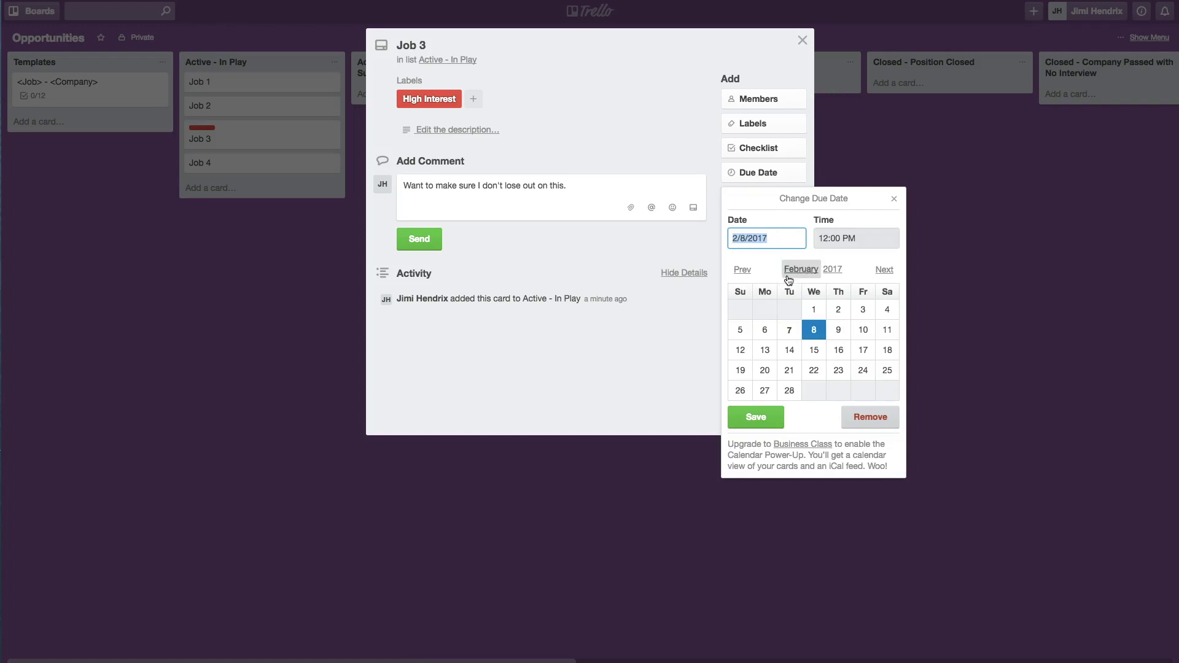
{"action": "left_click", "coordinate": [814, 350]}
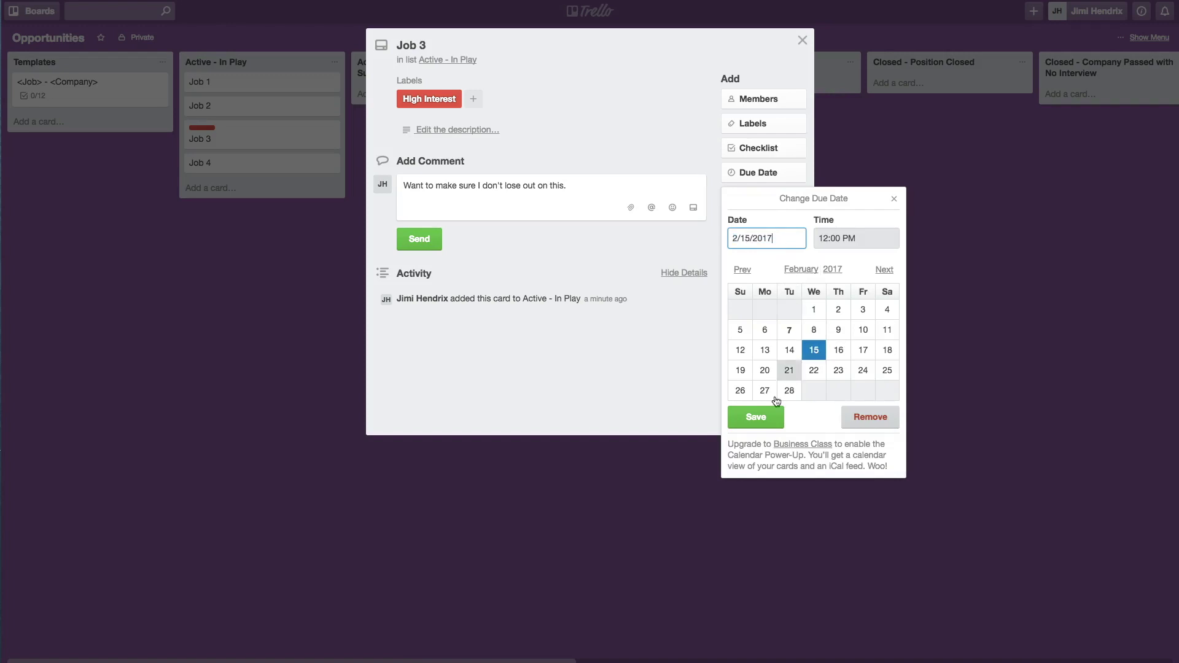
{"action": "left_click", "coordinate": [756, 417]}
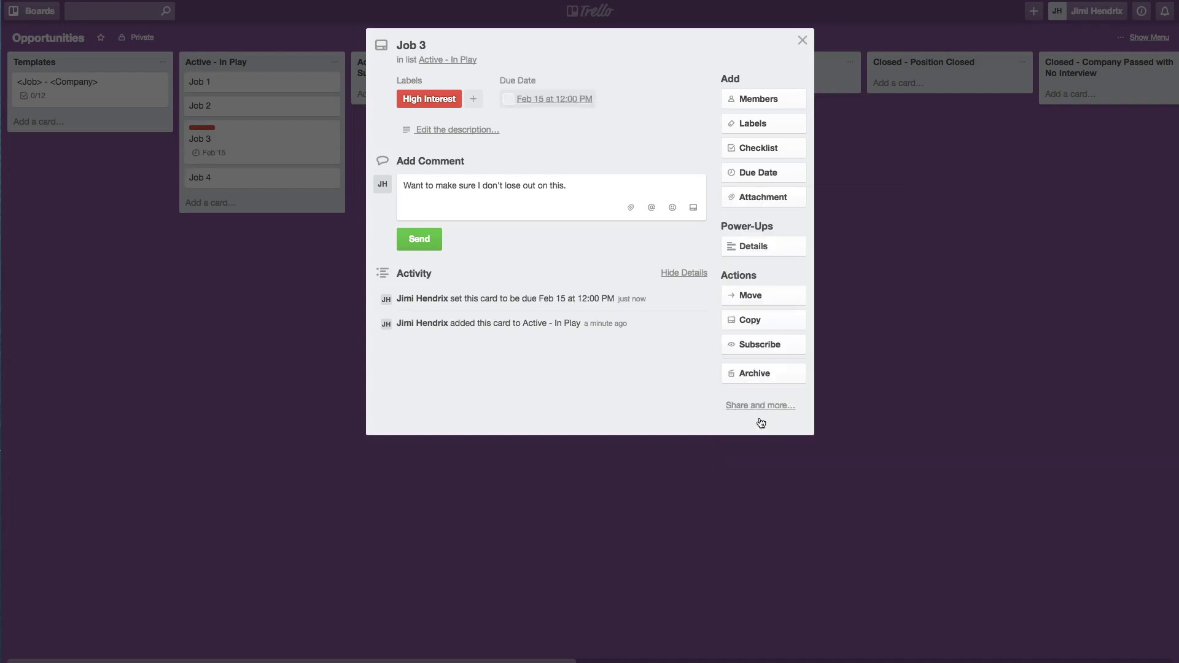
{"action": "left_click", "coordinate": [802, 40]}
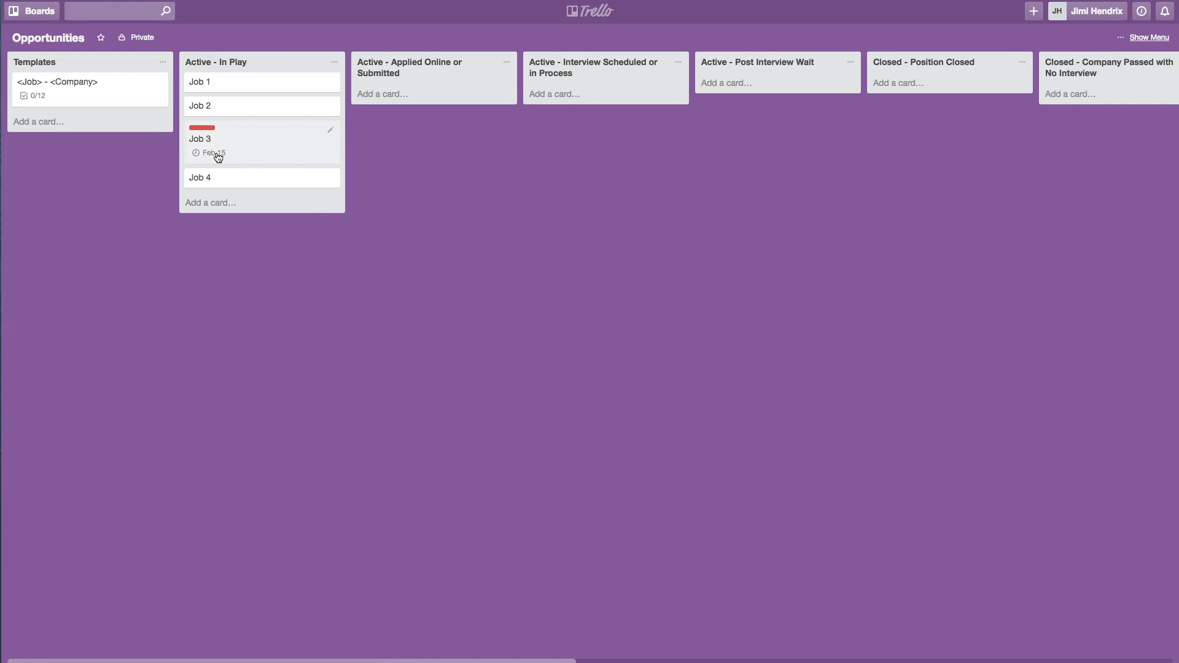
{"action": "mouse_move", "coordinate": [218, 157]}
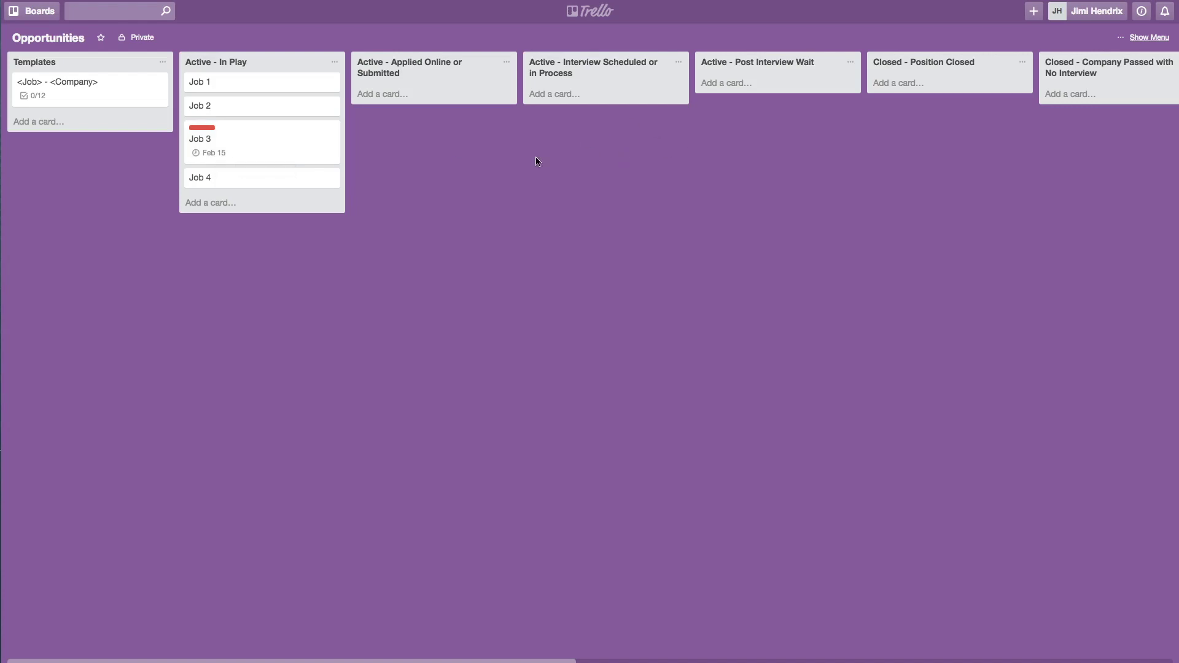
Show the board menu and review the activity history of the Opportunities board
{"action": "left_click", "coordinate": [1157, 40]}
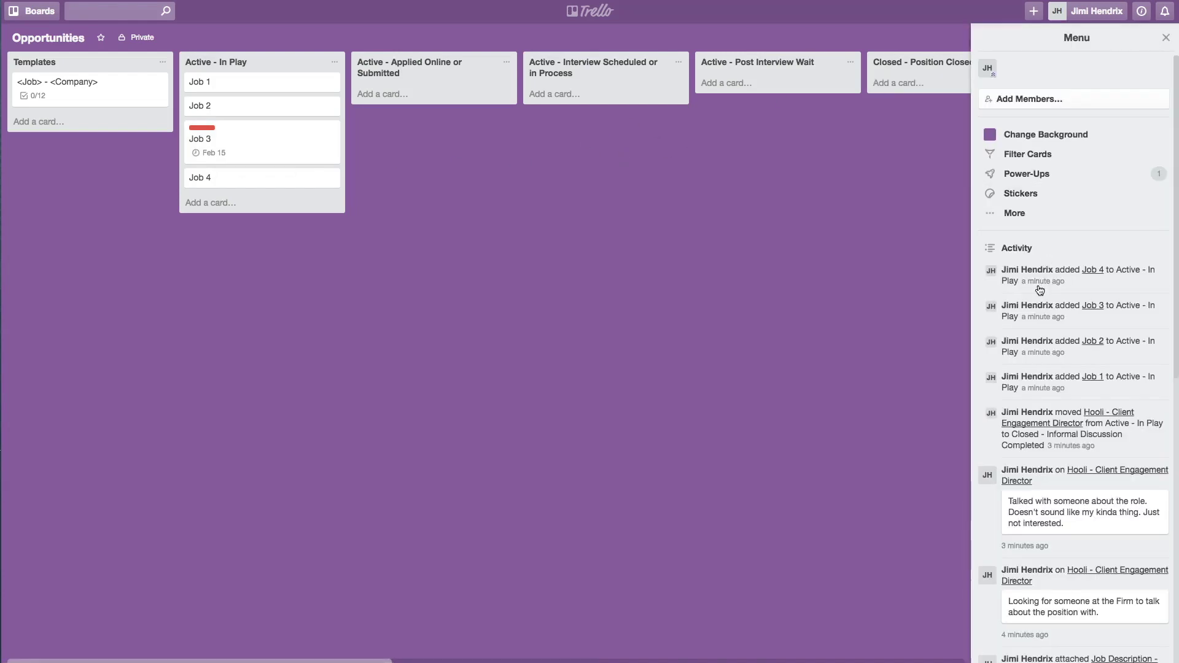
{"action": "scroll", "coordinate": [1040, 288], "scroll_direction": "down", "scroll_amount": 1}
{"action": "scroll", "coordinate": [1040, 289], "scroll_direction": "down", "scroll_amount": 4}
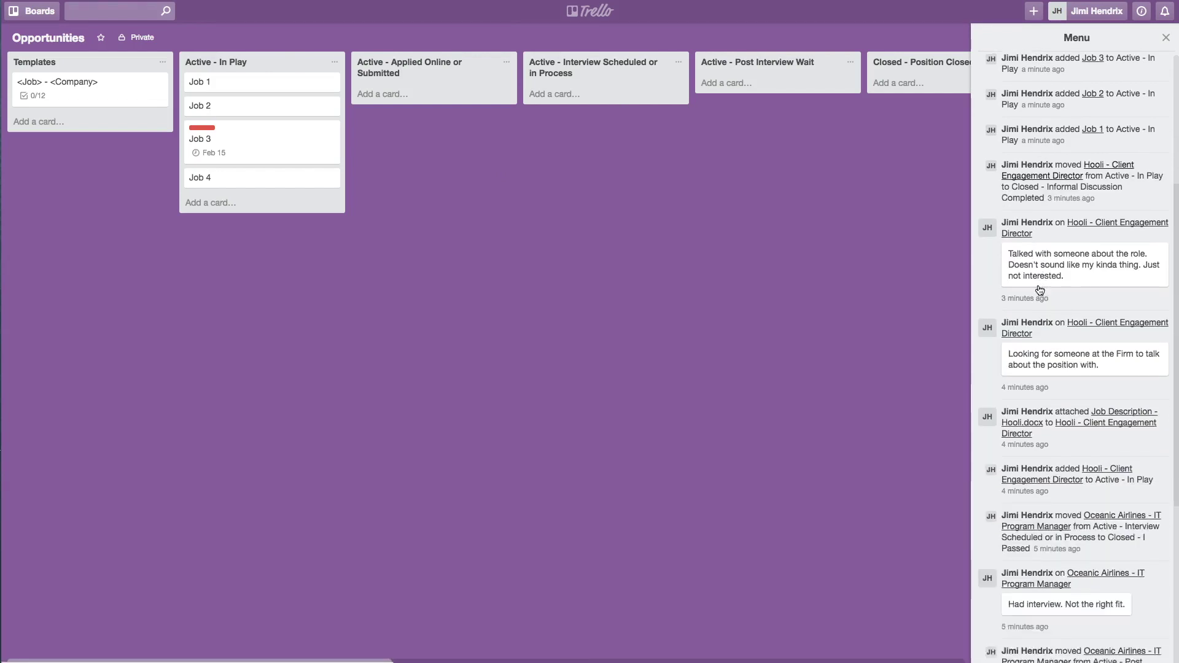
{"action": "scroll", "coordinate": [1039, 289], "scroll_direction": "down", "scroll_amount": 3}
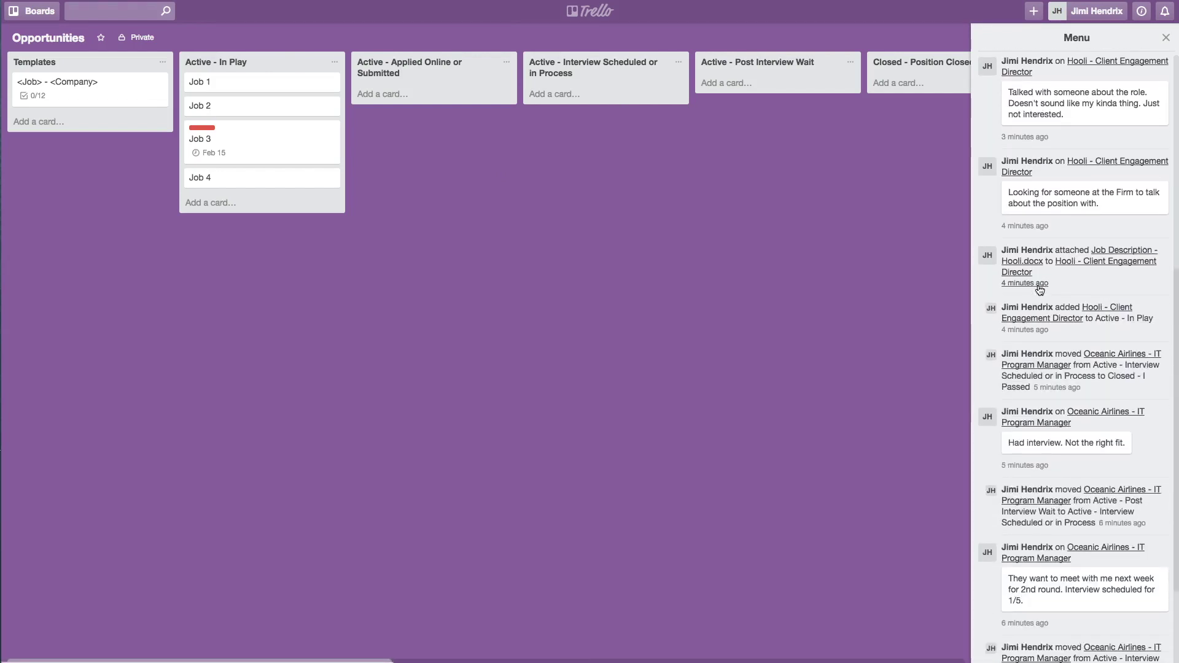
Show the board's Power-Ups and review the fields and button name in the Custom Fields settings, closing them without changes
{"action": "scroll", "coordinate": [1040, 289], "scroll_direction": "up", "scroll_amount": 4}
{"action": "scroll", "coordinate": [1040, 289], "scroll_direction": "up", "scroll_amount": 4}
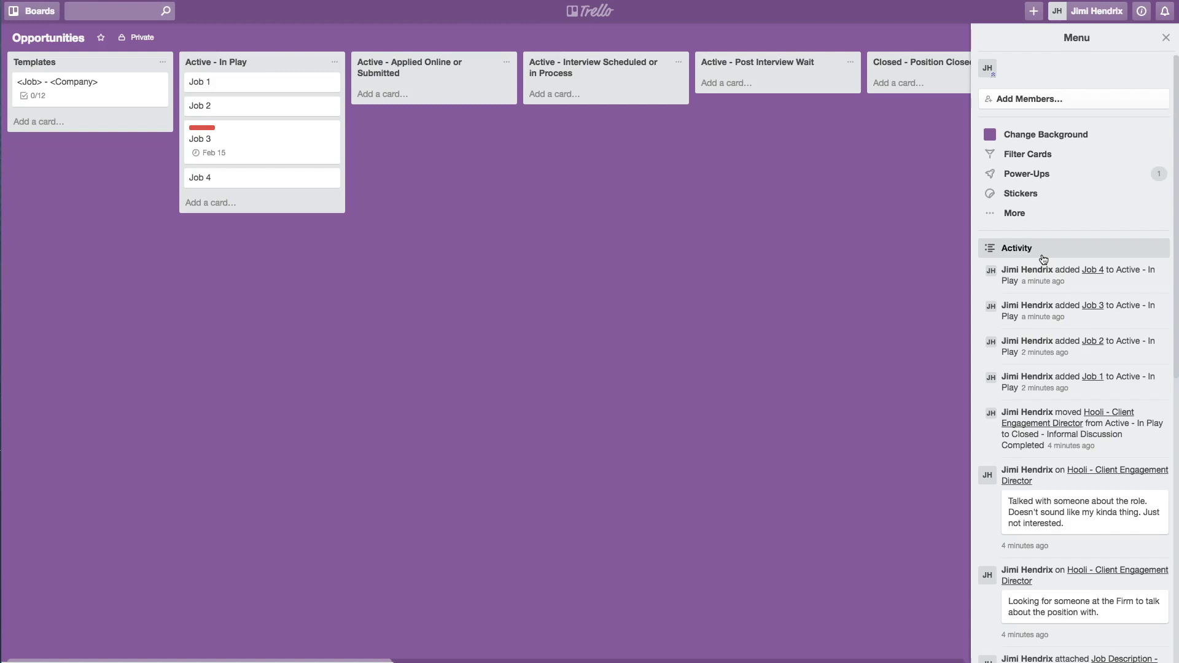
{"action": "left_click", "coordinate": [1034, 175]}
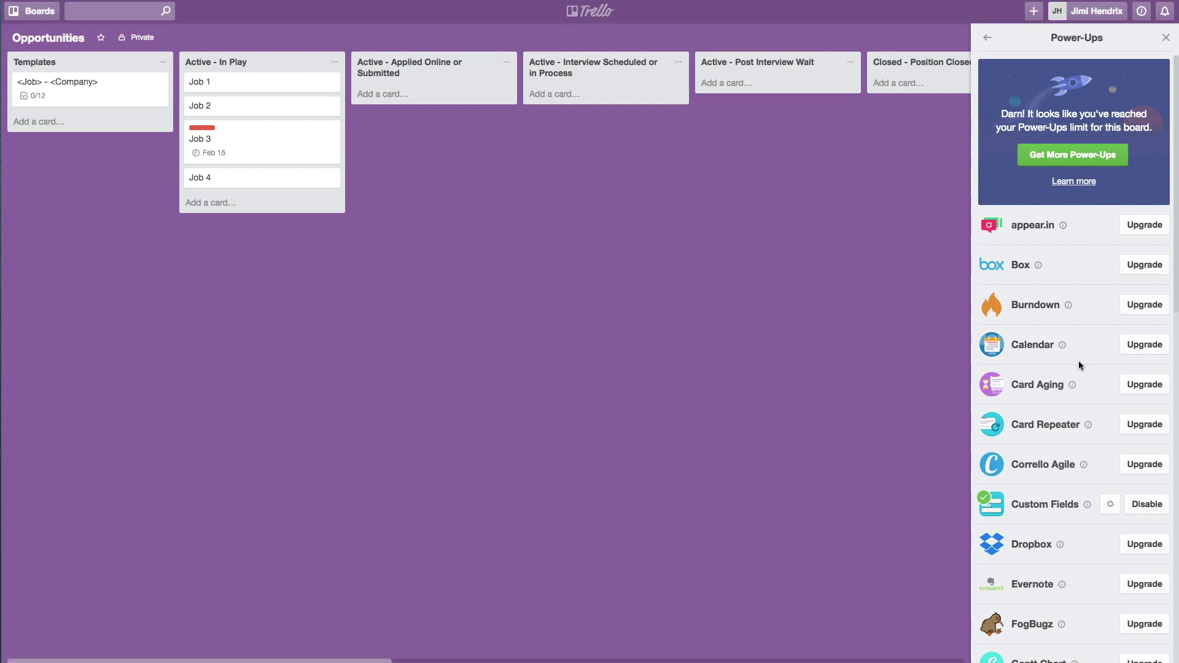
{"action": "left_click", "coordinate": [1111, 505]}
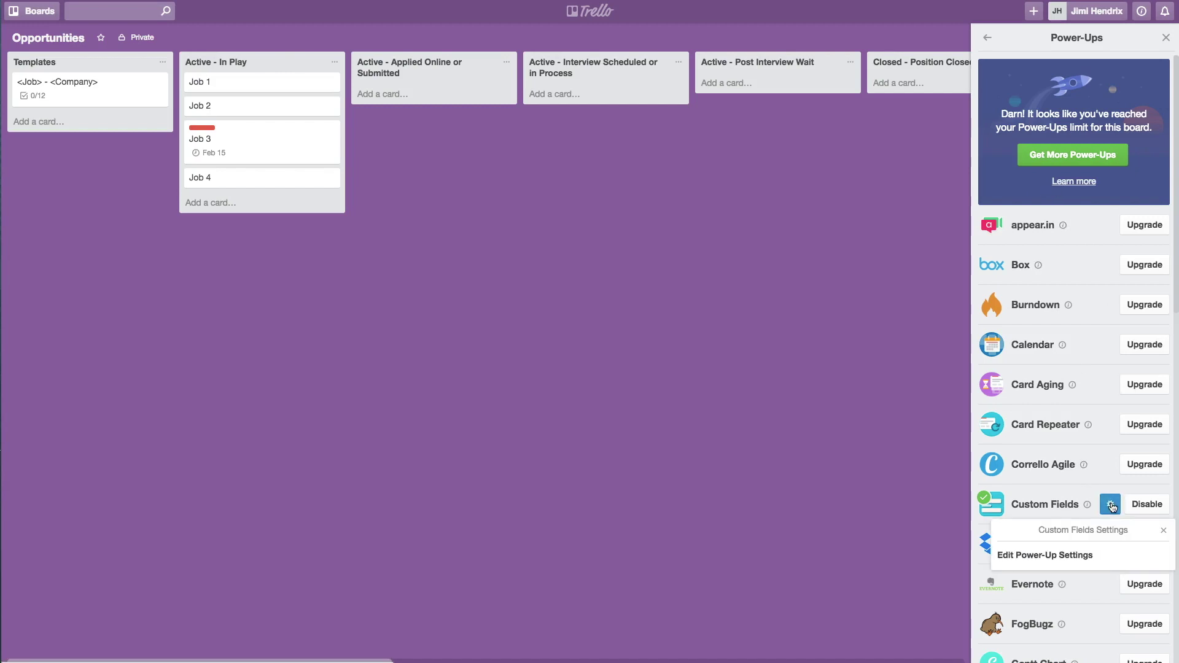
{"action": "left_click", "coordinate": [1045, 555]}
{"action": "left_click", "coordinate": [1038, 557]}
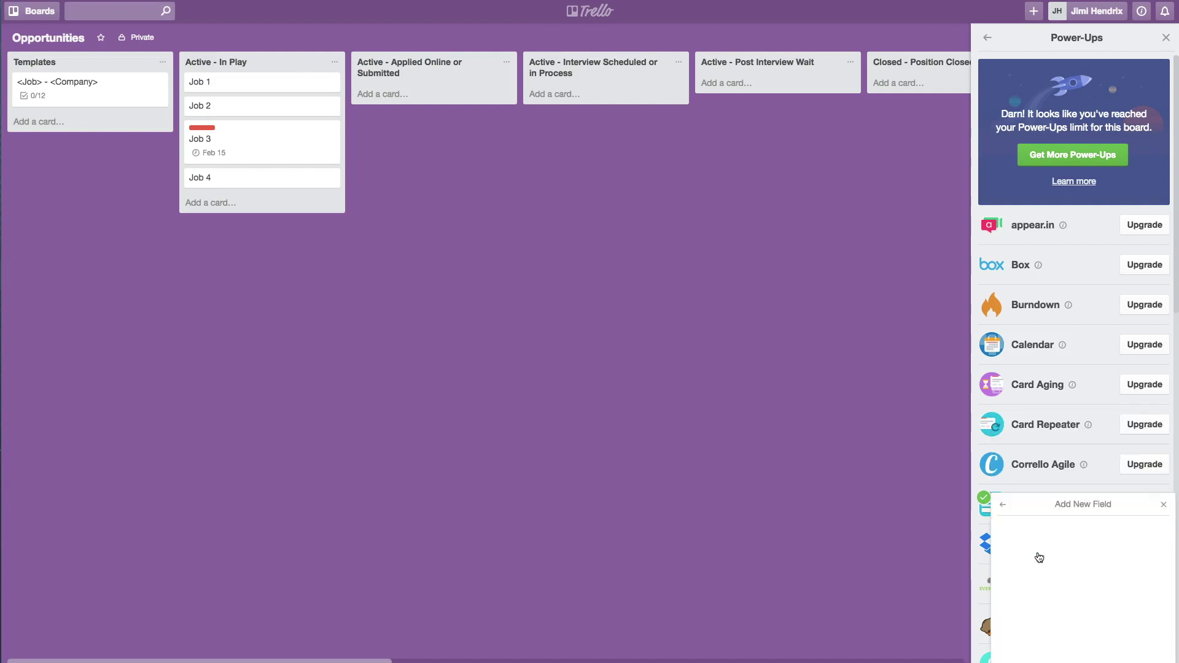
{"action": "left_click", "coordinate": [1000, 507]}
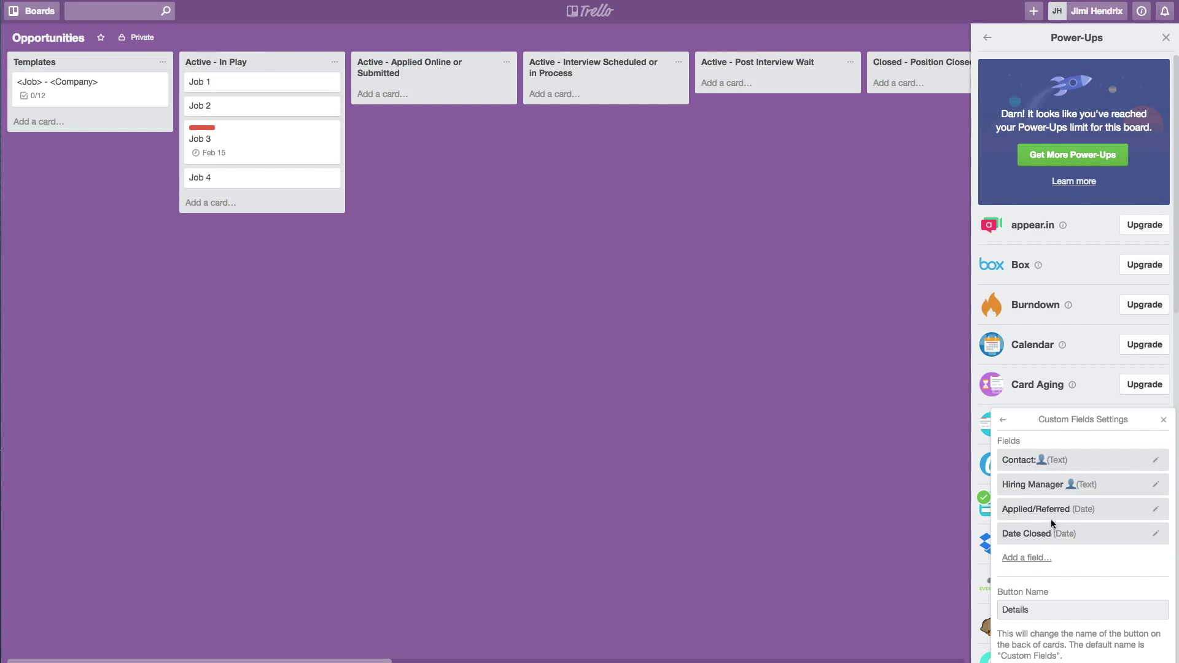
{"action": "left_click", "coordinate": [1164, 420]}
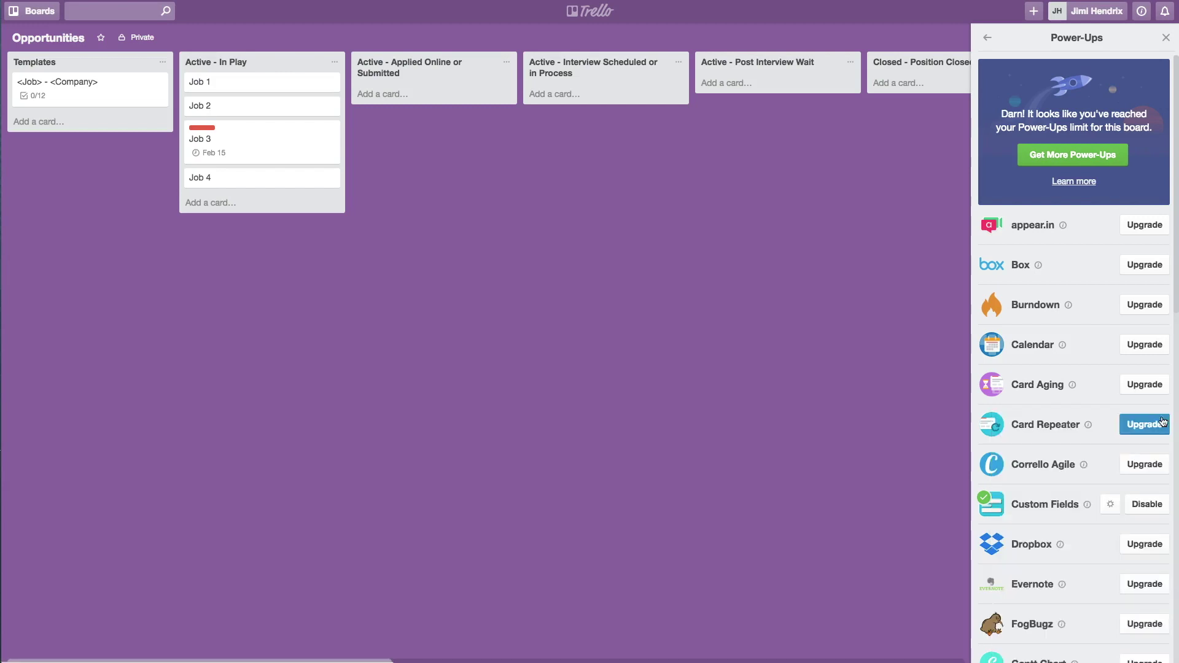
Move the Hooli - Client Engagement Director card from Closed - Informal Discussion Completed to the Active - In Play list, below Job 1
{"action": "scroll", "coordinate": [788, 395], "scroll_direction": "right", "scroll_amount": 5}
{"action": "scroll", "coordinate": [788, 395], "scroll_direction": "right", "scroll_amount": 6}
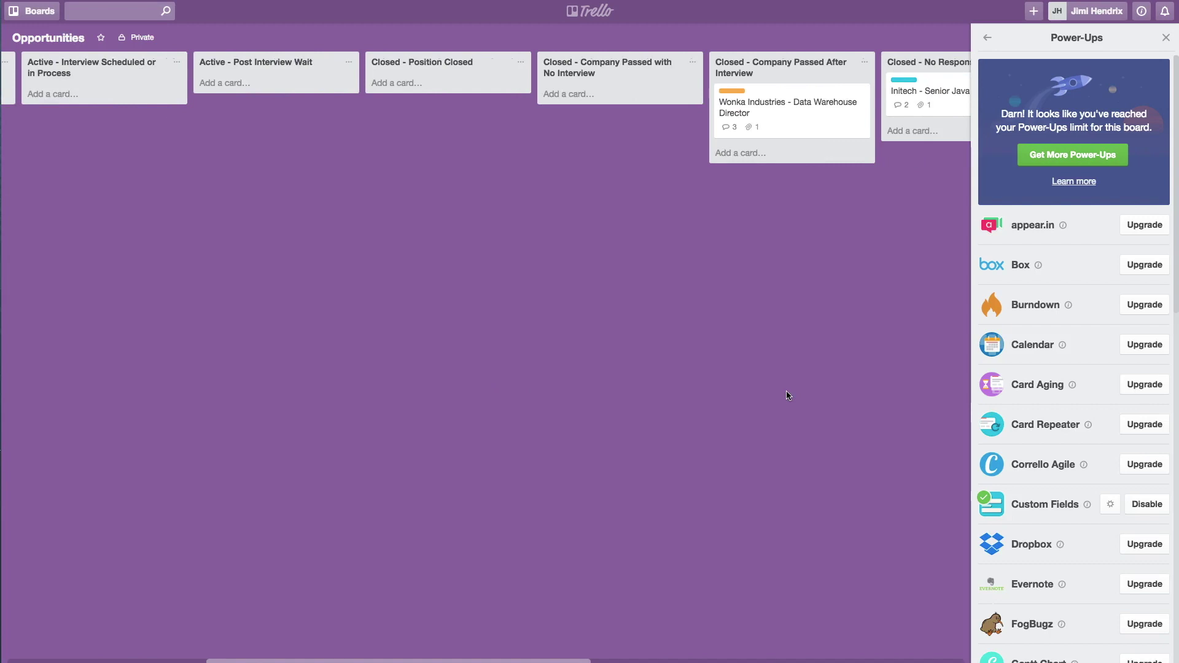
{"action": "left_click_drag", "start_coordinate": [821, 118], "coordinate": [782, 113]}
{"action": "scroll", "coordinate": [768, 255], "scroll_direction": "right", "scroll_amount": 15}
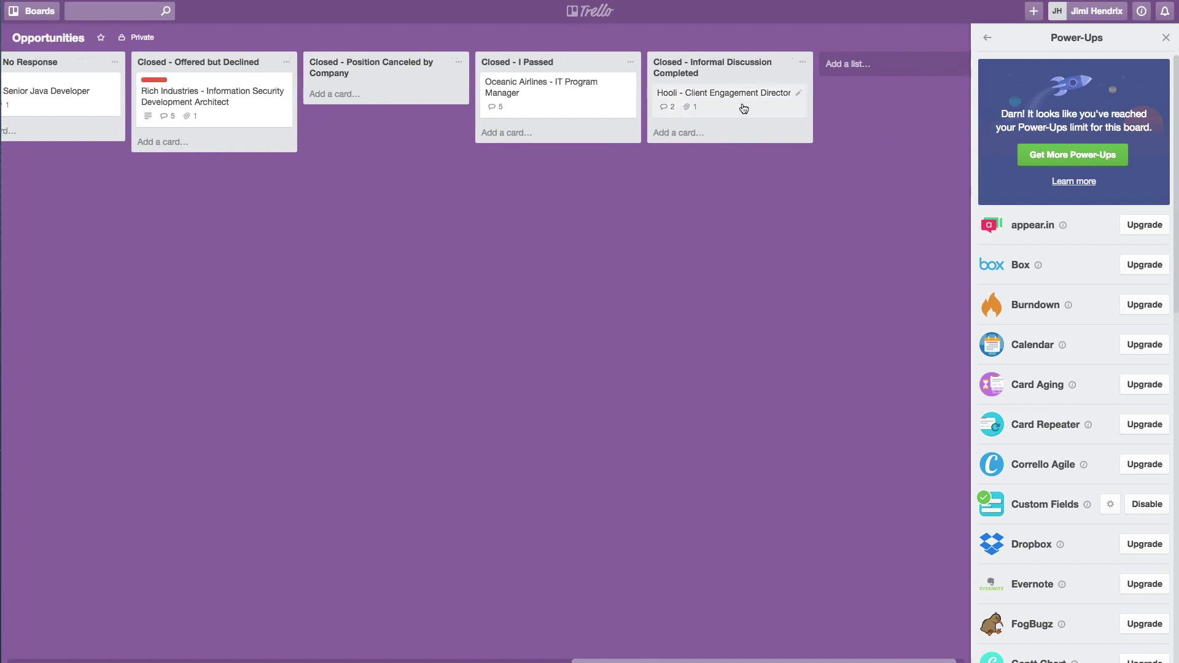
{"action": "left_click_drag", "start_coordinate": [743, 109], "coordinate": [272, 110]}
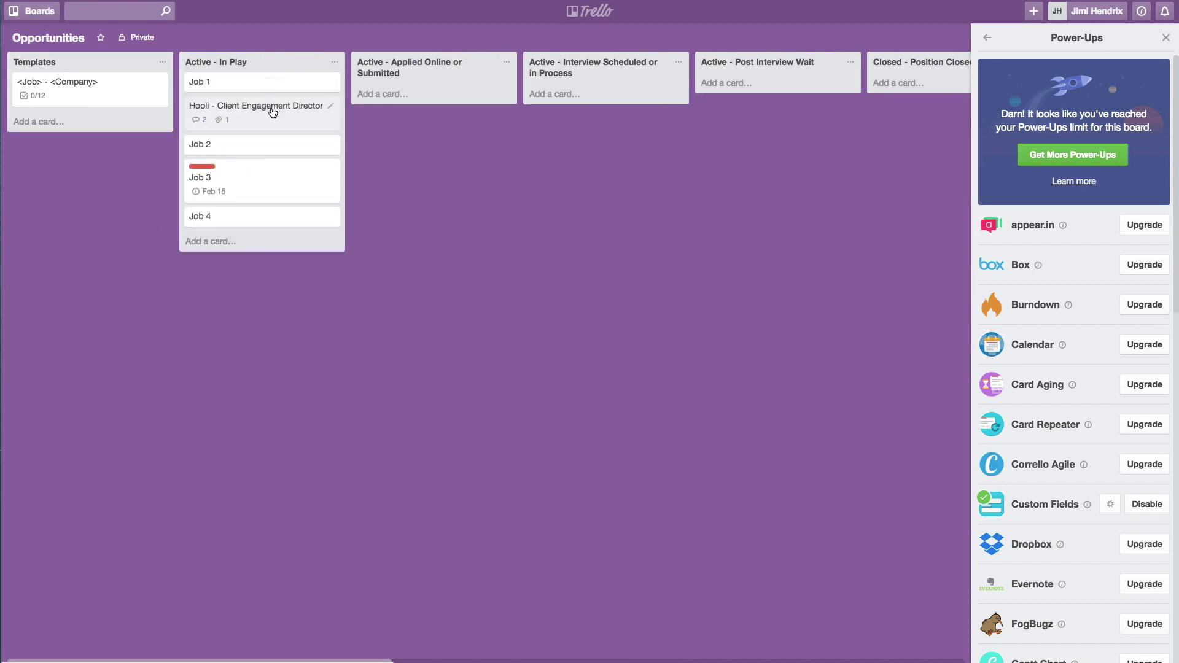
Fill in the contact's and hiring manager's names in the Hooli card's custom Details fields, save them and close the card
{"action": "left_click", "coordinate": [272, 112]}
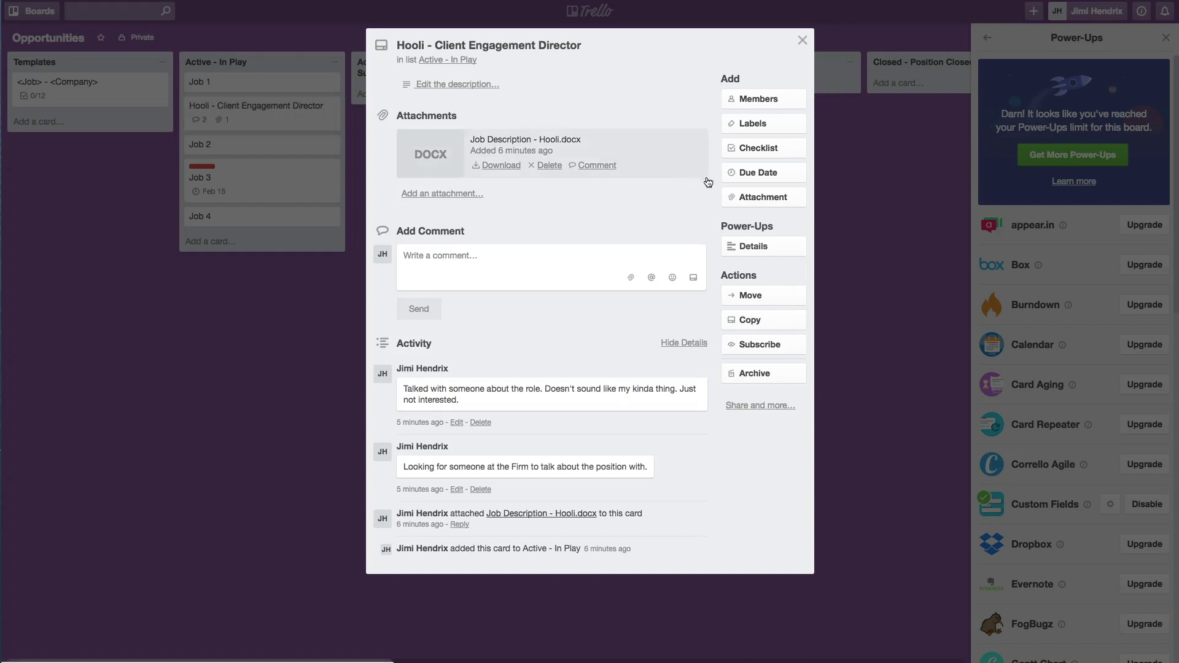
{"action": "left_click", "coordinate": [749, 247]}
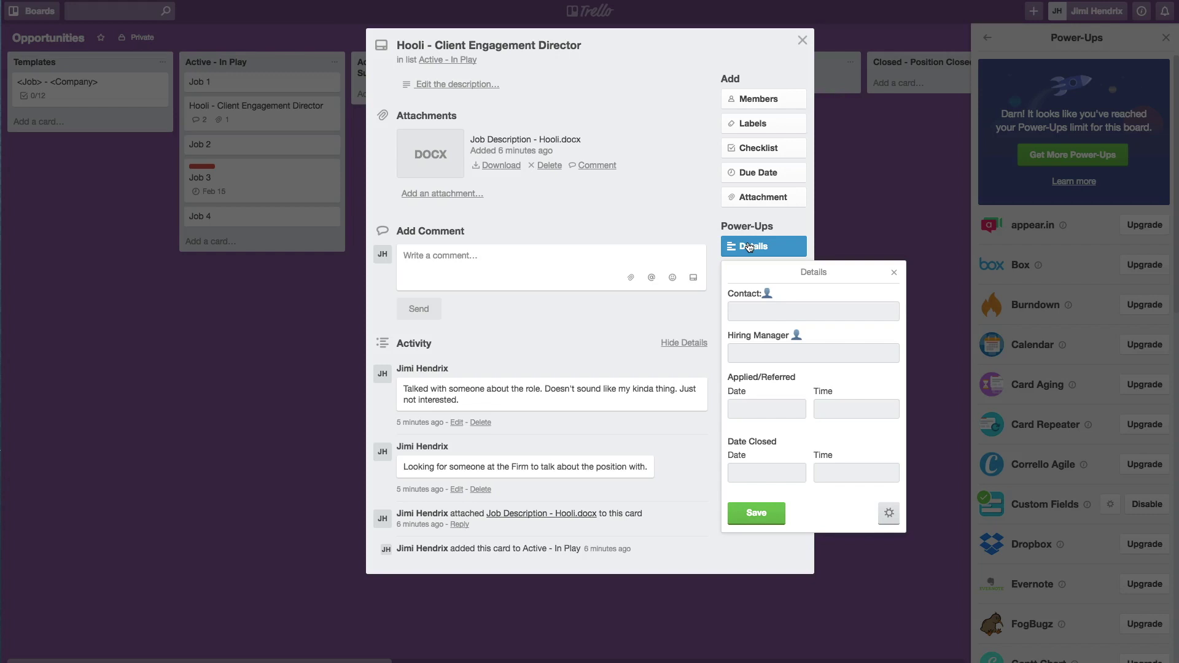
{"action": "left_click", "coordinate": [759, 318]}
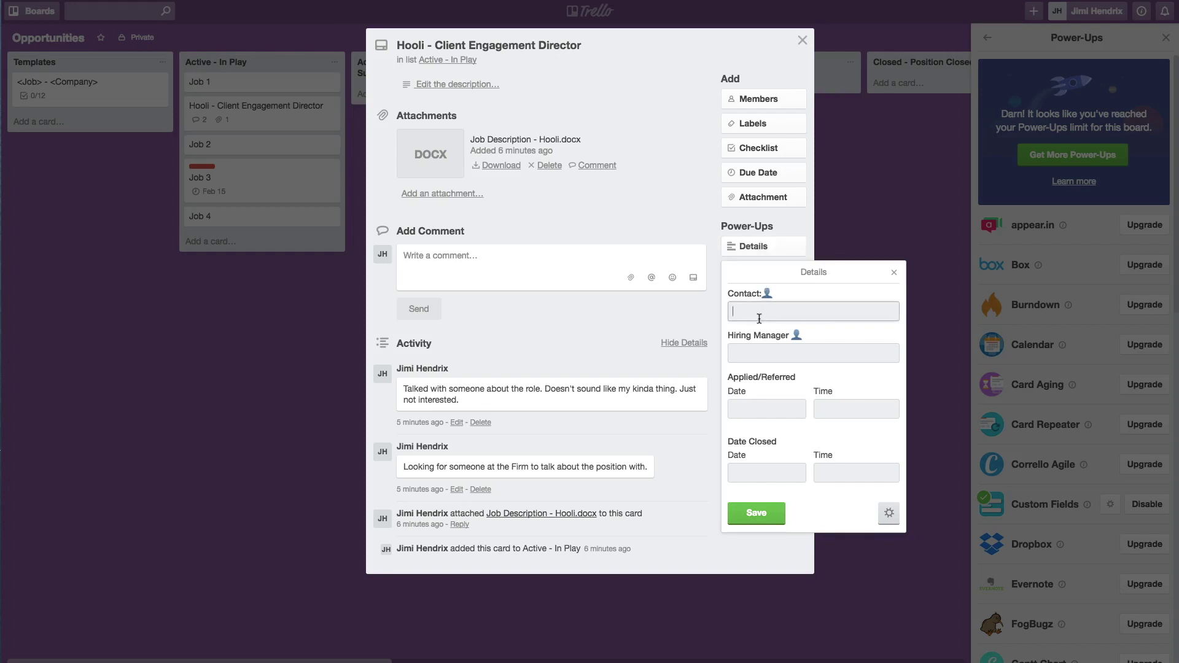
{"action": "type", "text": "Joe Smith"}
{"action": "key", "text": "Tab"}
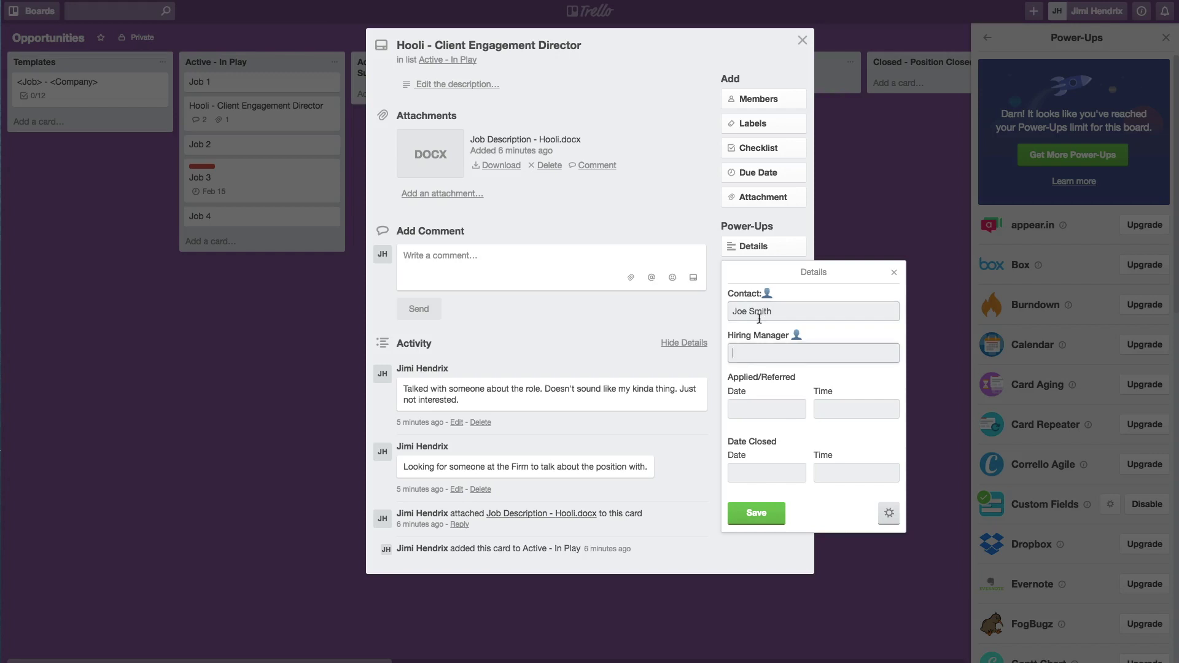
{"action": "type", "text": "Lori Simpson"}
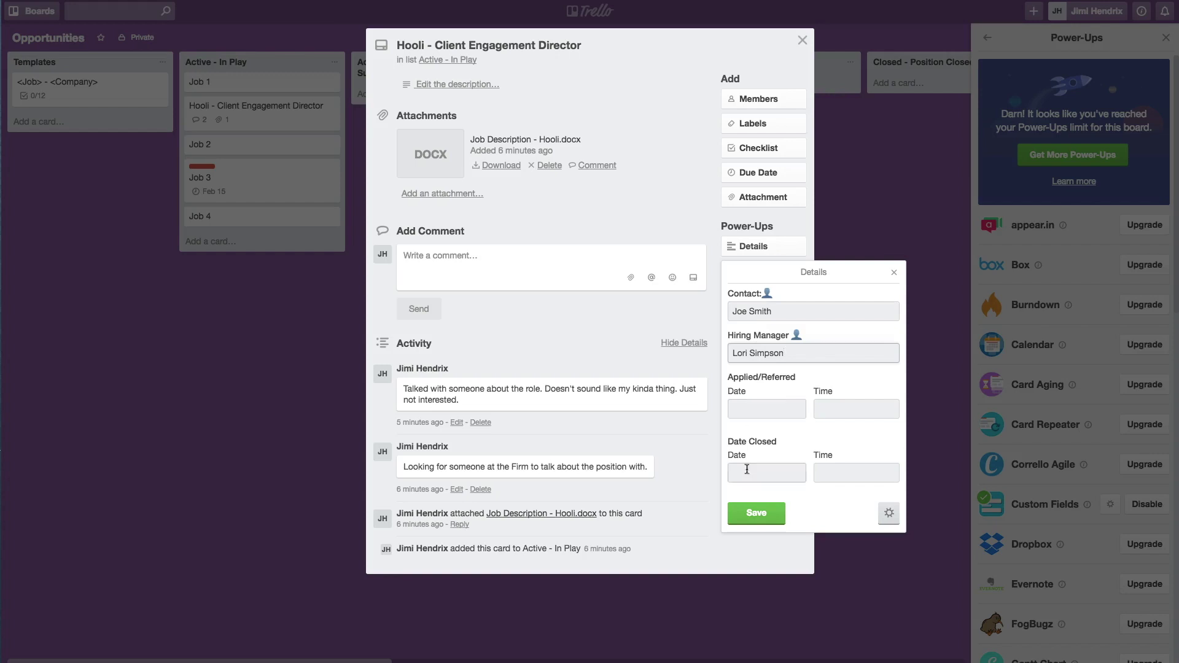
{"action": "left_click", "coordinate": [769, 517]}
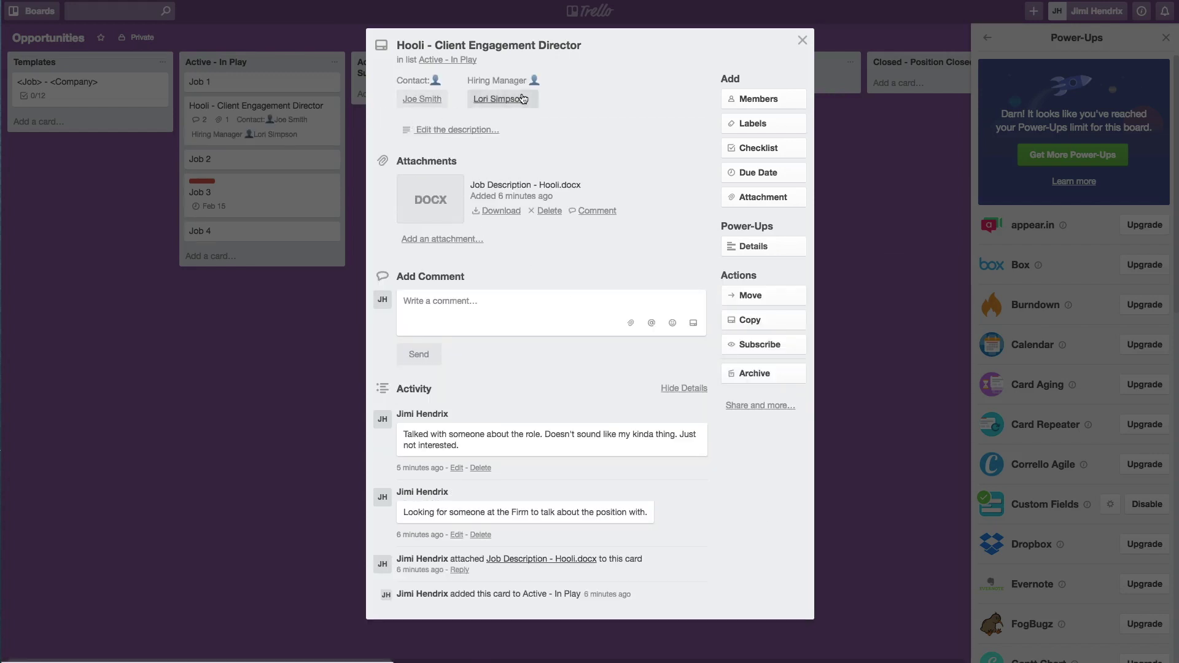
{"action": "left_click", "coordinate": [802, 43]}
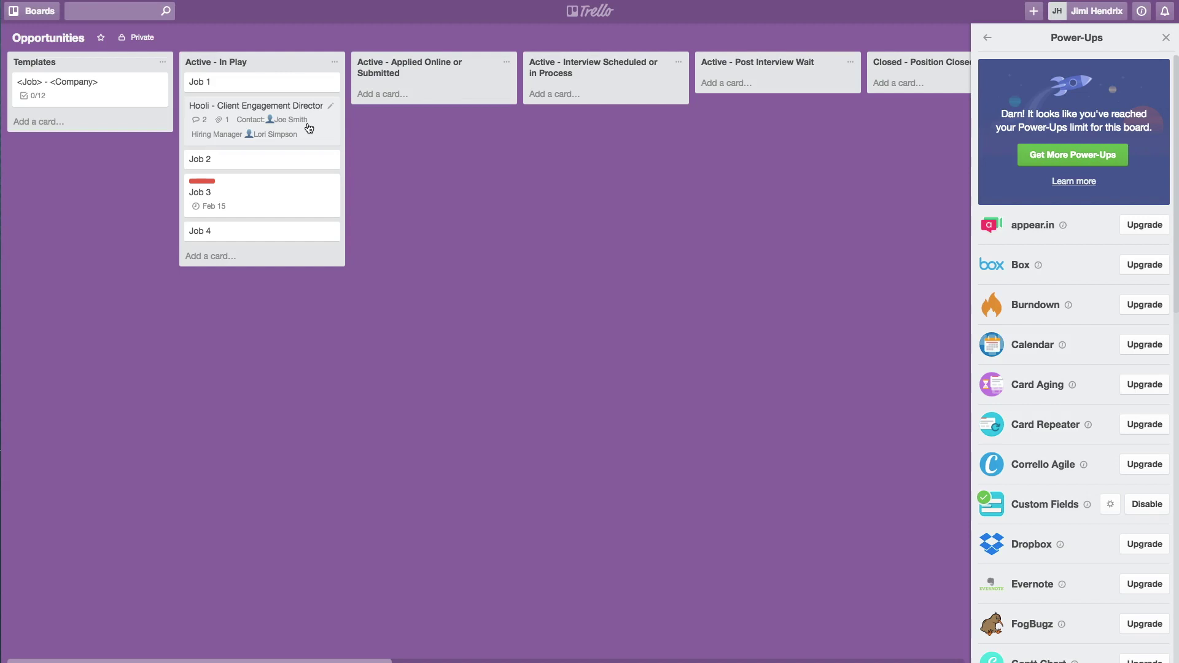
Review the Hooli card's details and the checklists on the <Job> - <Company> template card, closing both cards
{"action": "left_click", "coordinate": [309, 127]}
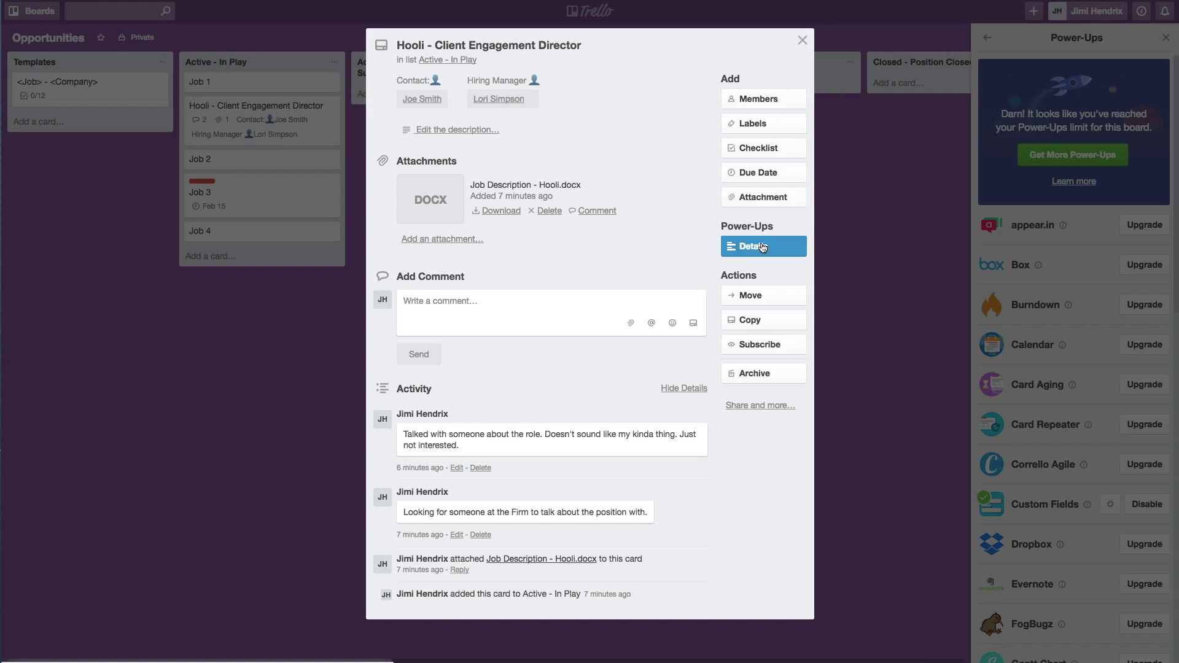
{"action": "left_click", "coordinate": [802, 40]}
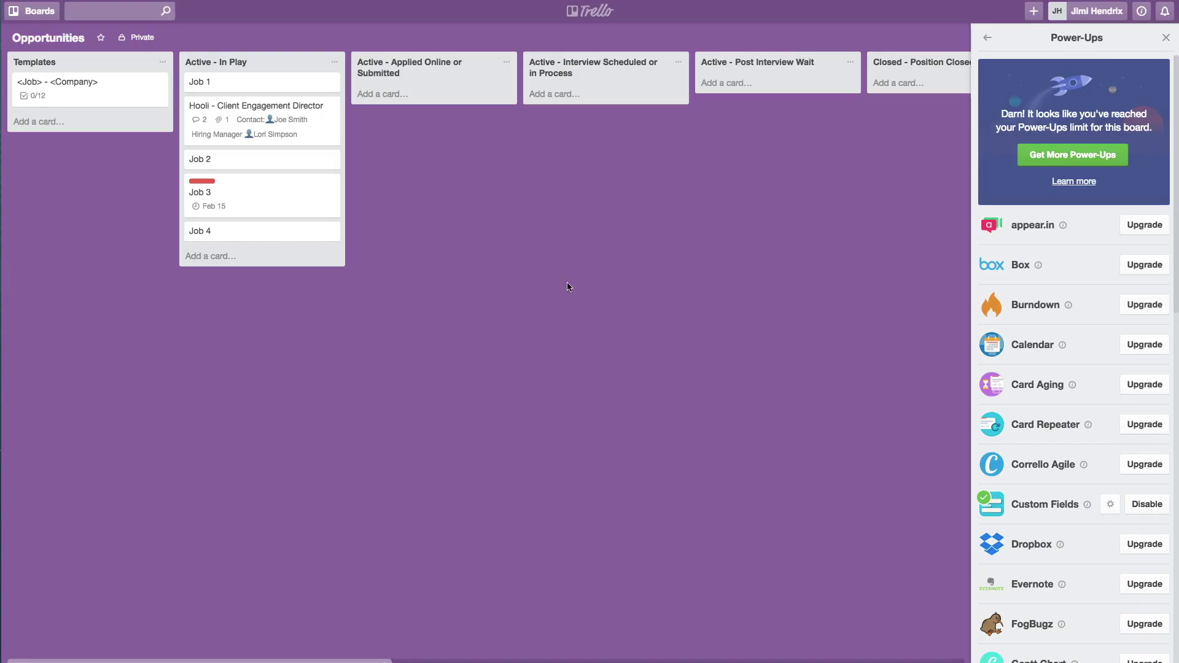
{"action": "left_click", "coordinate": [83, 88]}
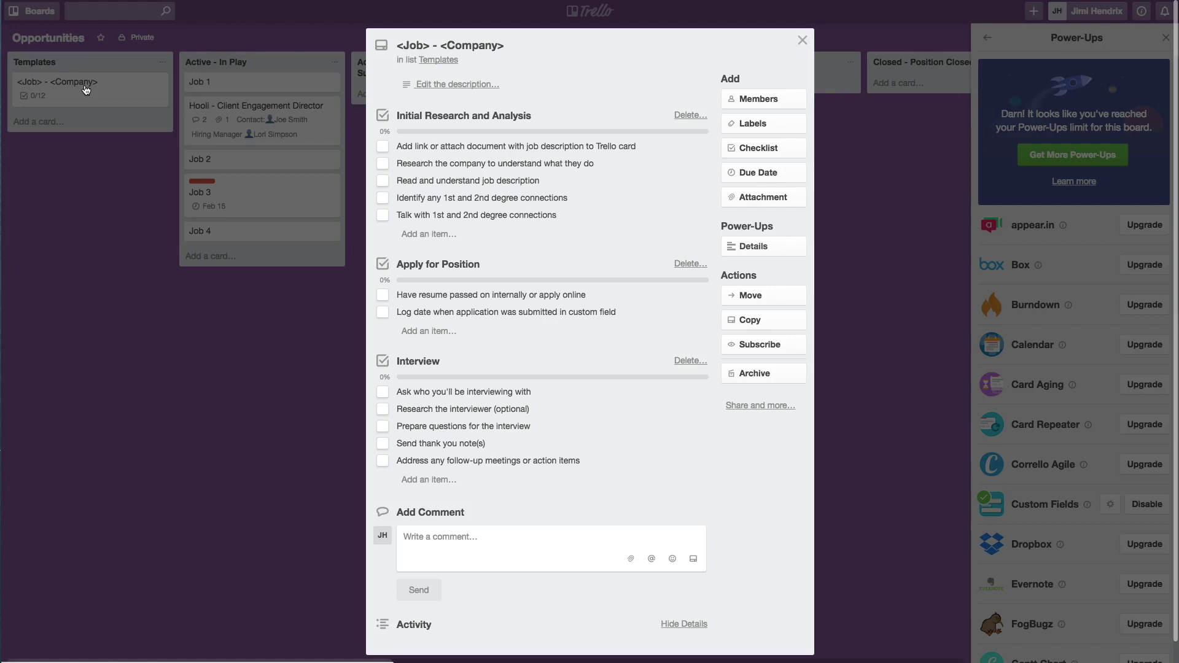
{"action": "left_click", "coordinate": [802, 42]}
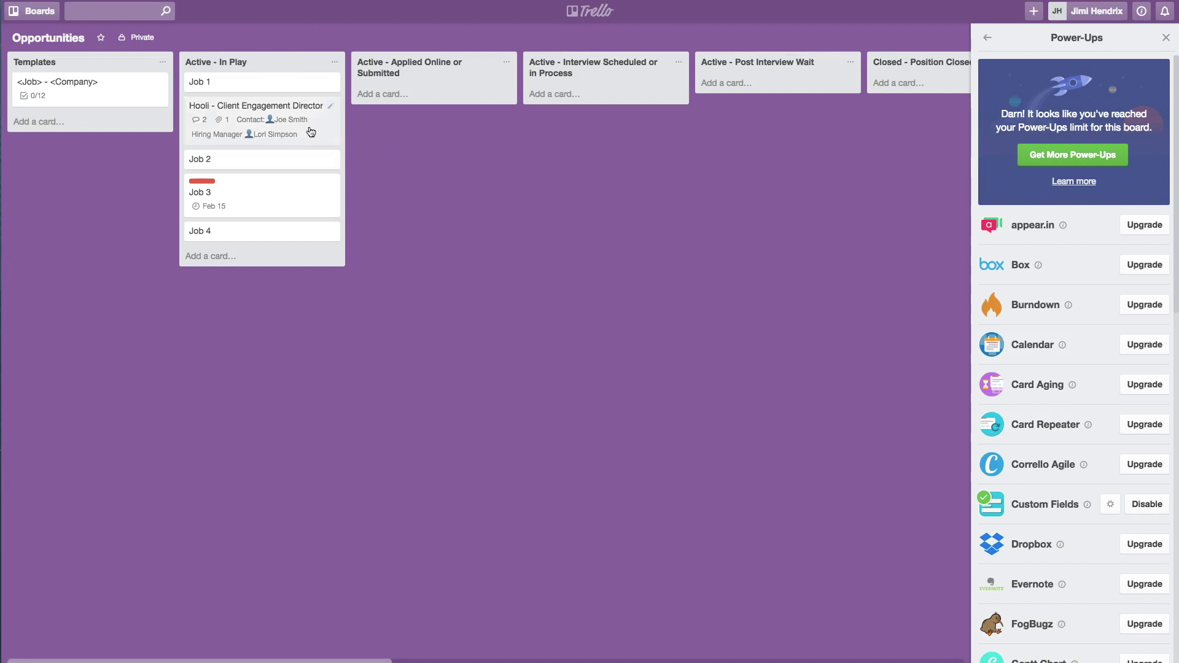
Move the Hooli card to the Active - Post Interview Wait list and add a checklist titled Checklist to it
{"action": "left_click_drag", "start_coordinate": [310, 132], "coordinate": [816, 111]}
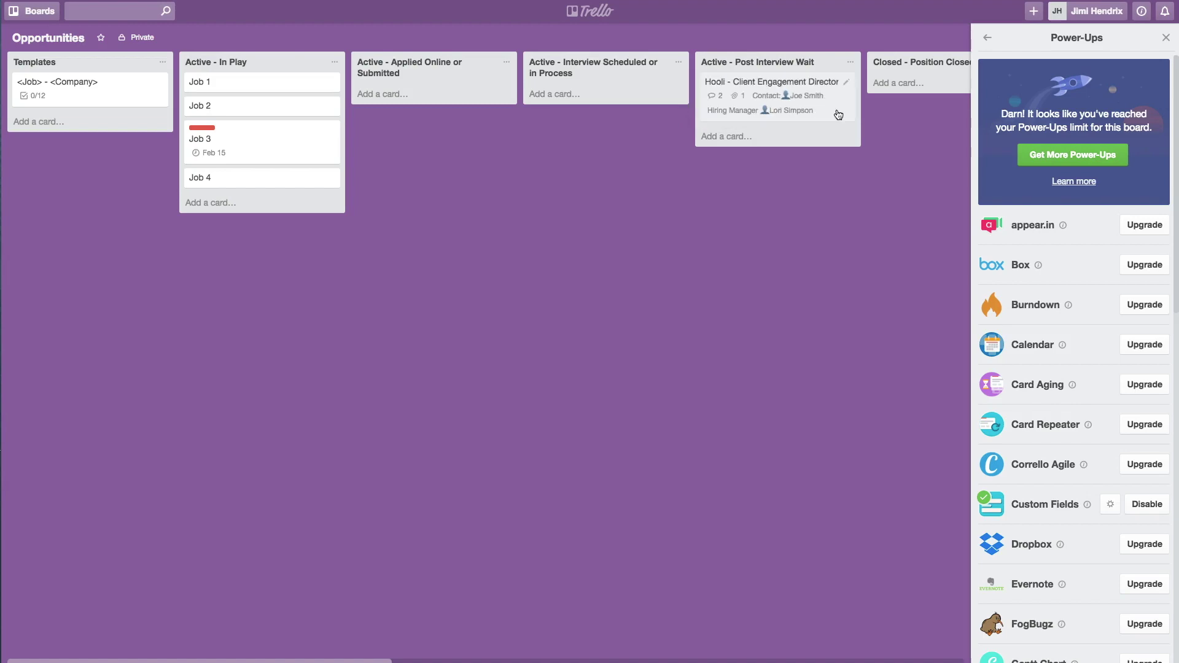
{"action": "left_click", "coordinate": [839, 115]}
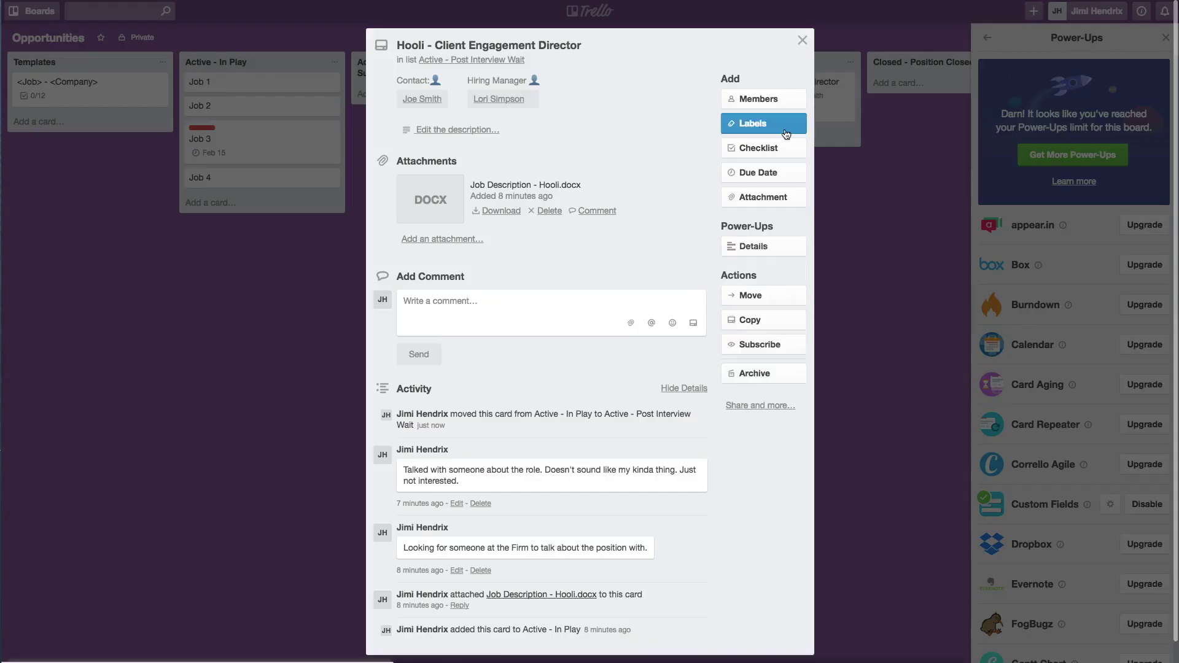
{"action": "left_click", "coordinate": [755, 150]}
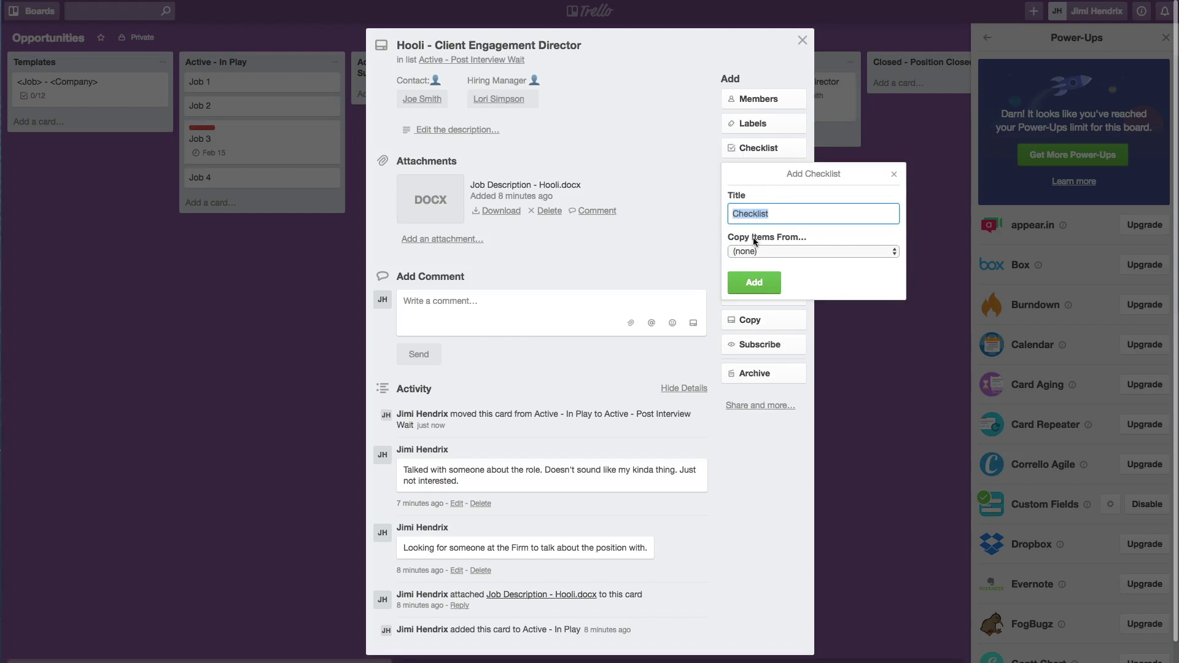
{"action": "left_click", "coordinate": [748, 284]}
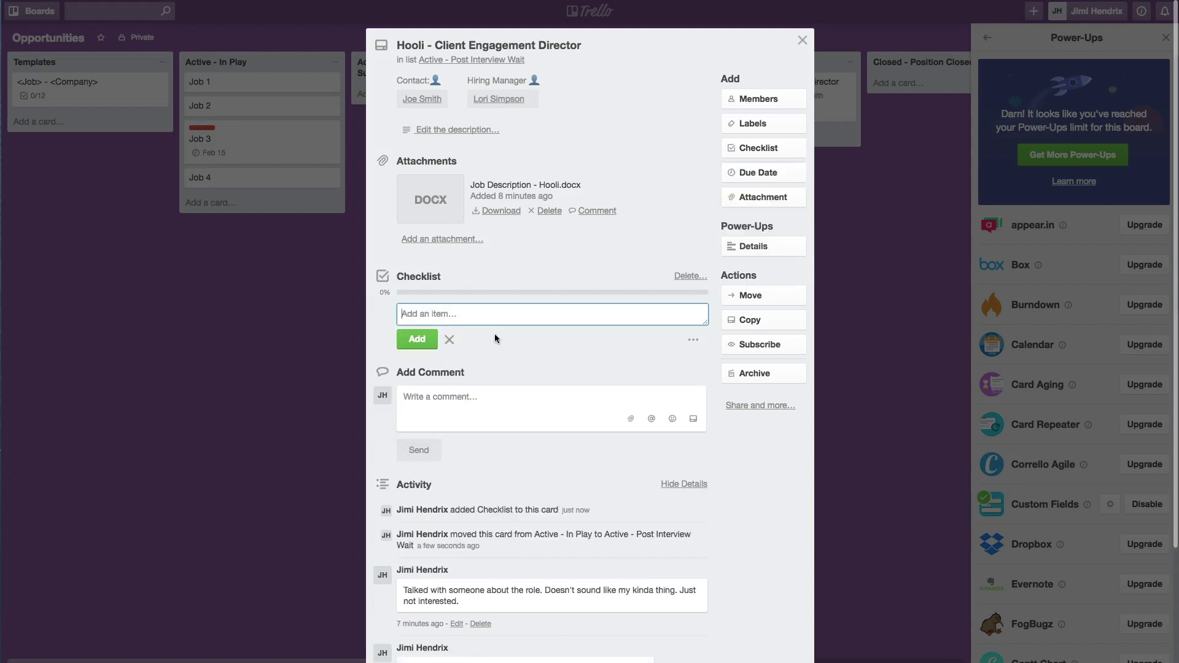
Add the items "Send sample of writing" and "Start sending references" to the Hooli card's checklist and close the card
{"action": "type", "text": "Send sample of writing"}
{"action": "key", "text": "Return"}
{"action": "type", "text": "Start sending references"}
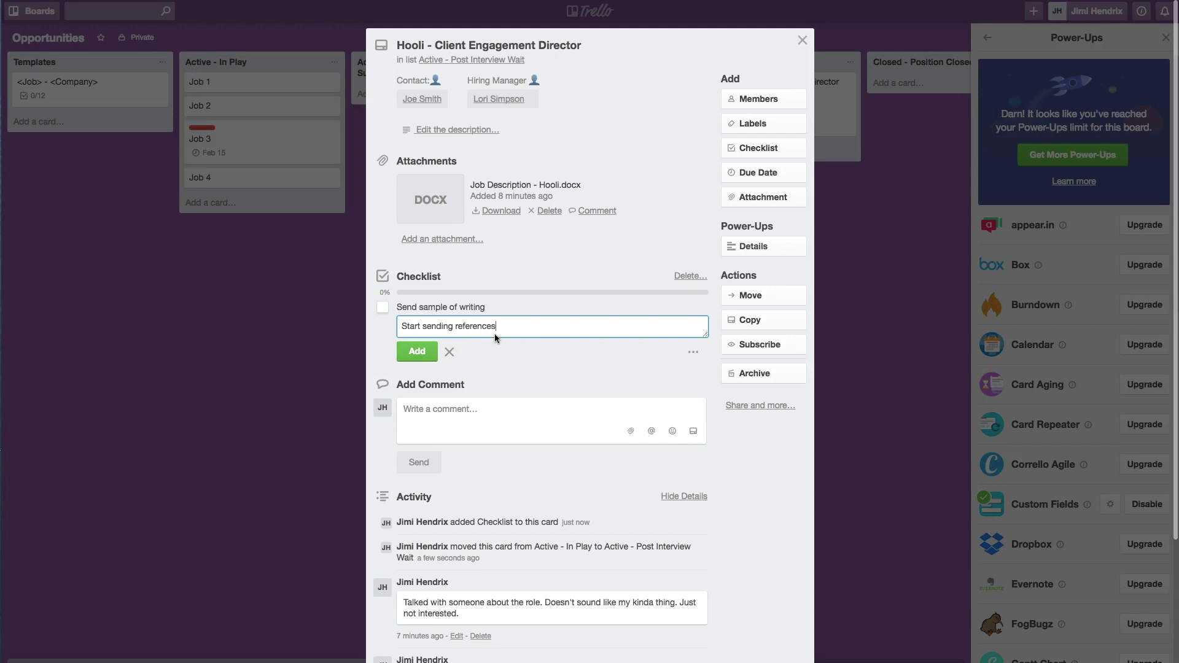
{"action": "key", "text": "Return"}
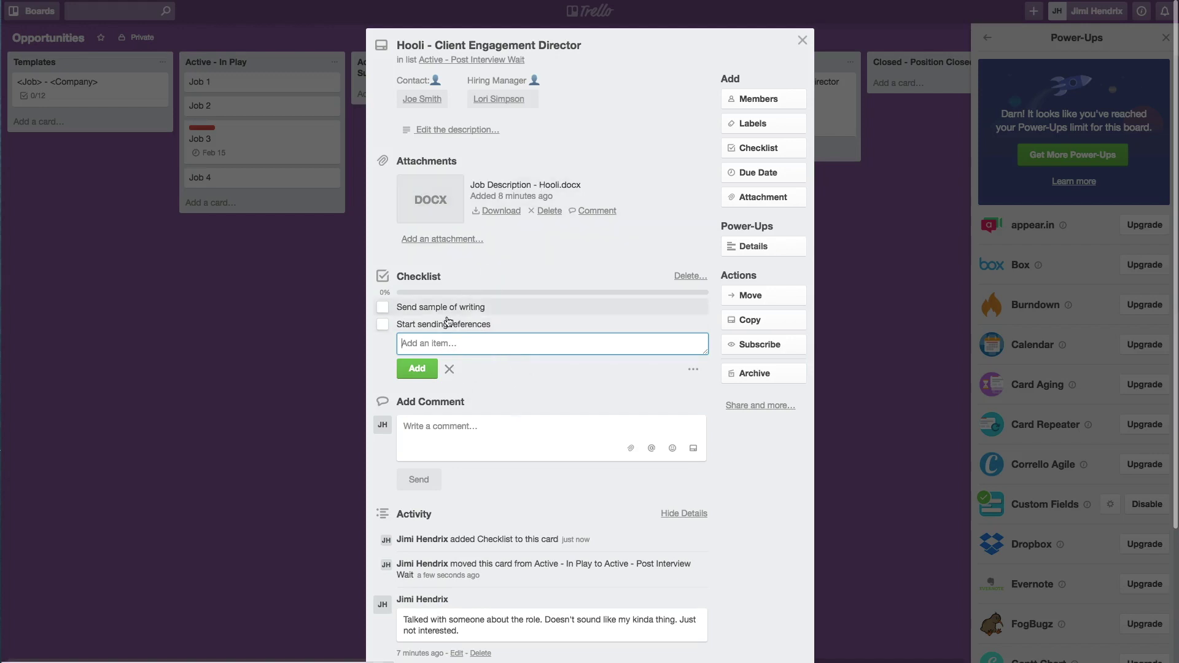
{"action": "left_click", "coordinate": [803, 40]}
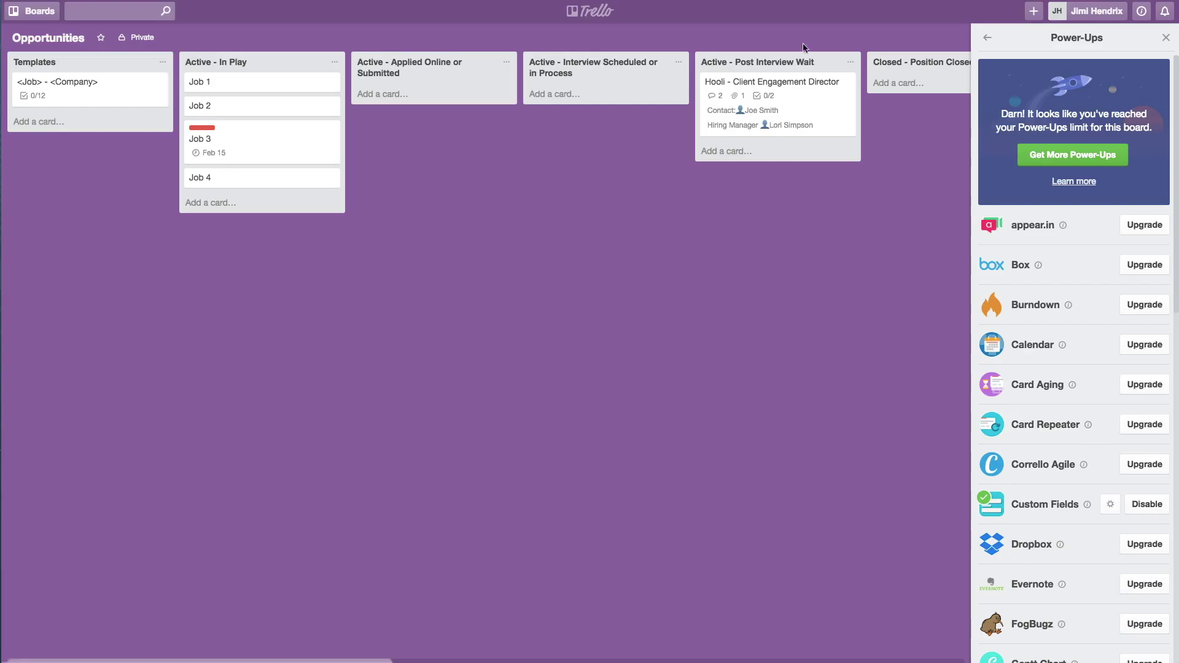
Mark both checklist items on the Hooli card as complete and close the card
{"action": "left_click", "coordinate": [768, 100]}
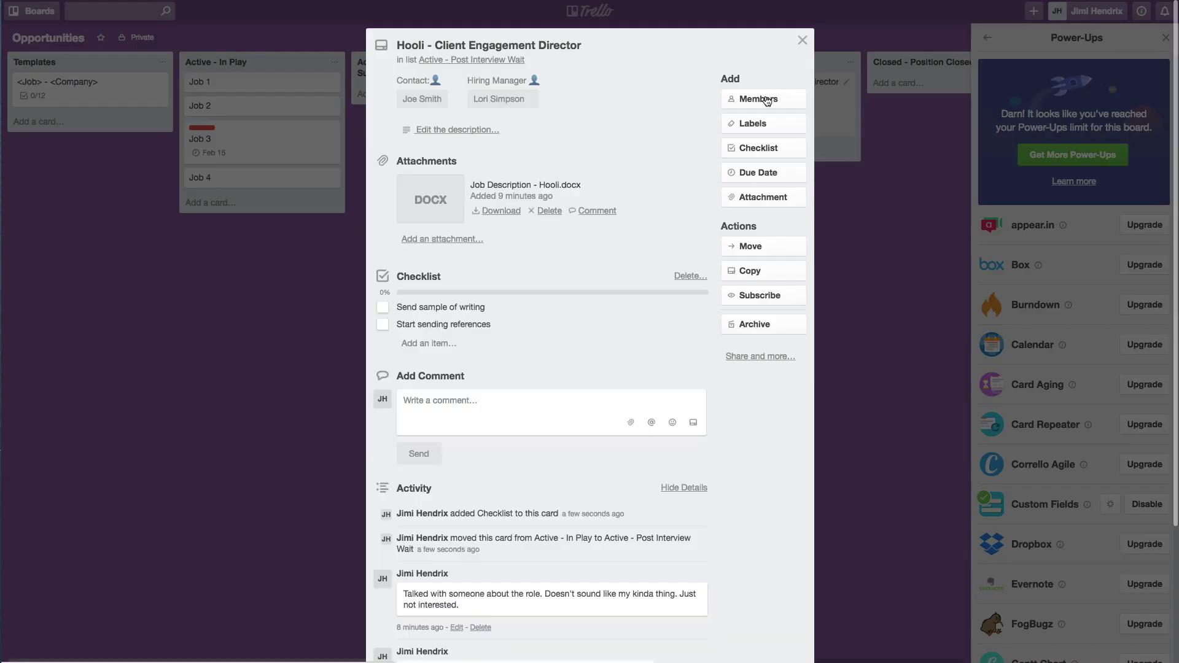
{"action": "left_click", "coordinate": [385, 308]}
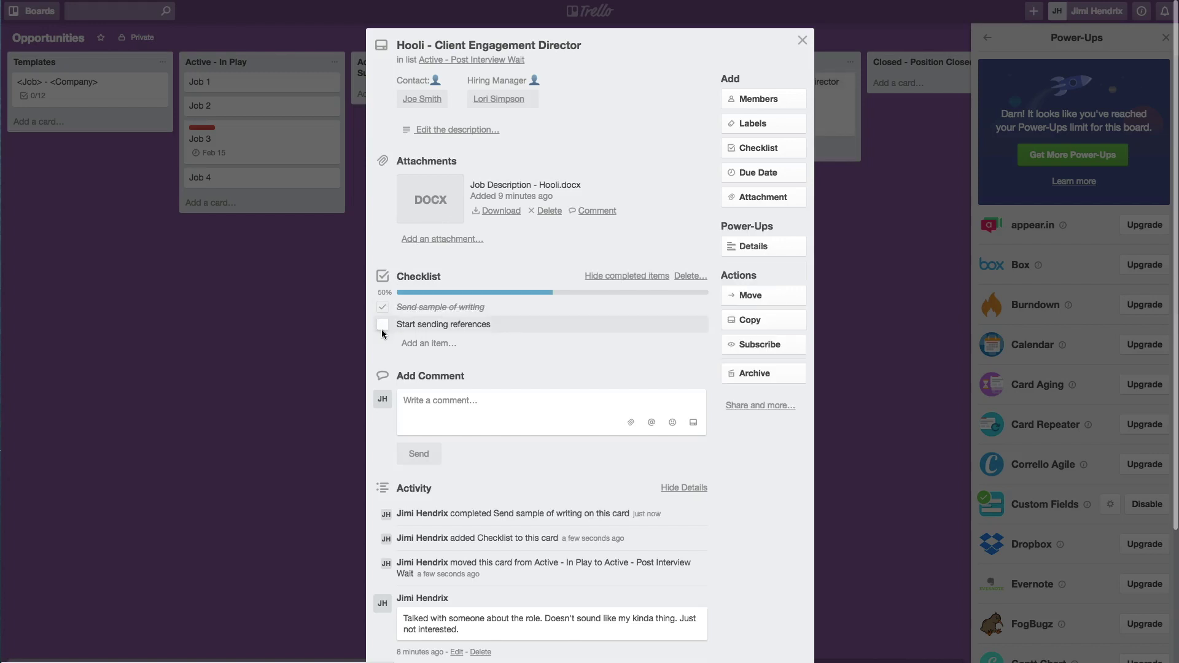
{"action": "left_click", "coordinate": [383, 325]}
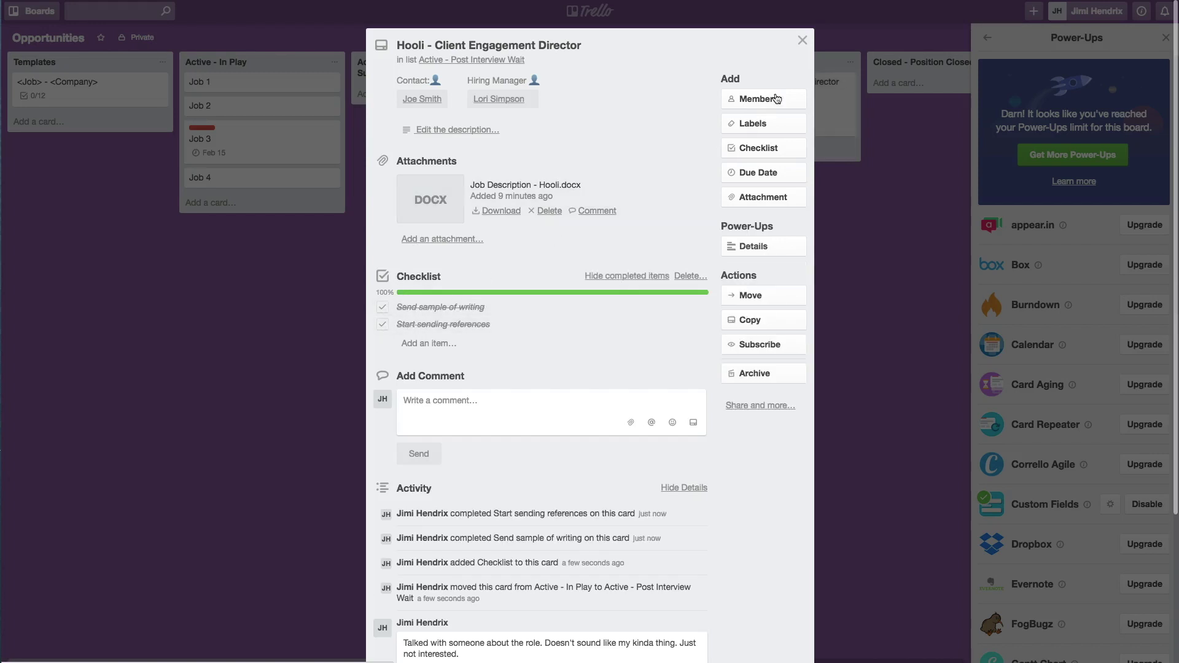
{"action": "left_click", "coordinate": [803, 40]}
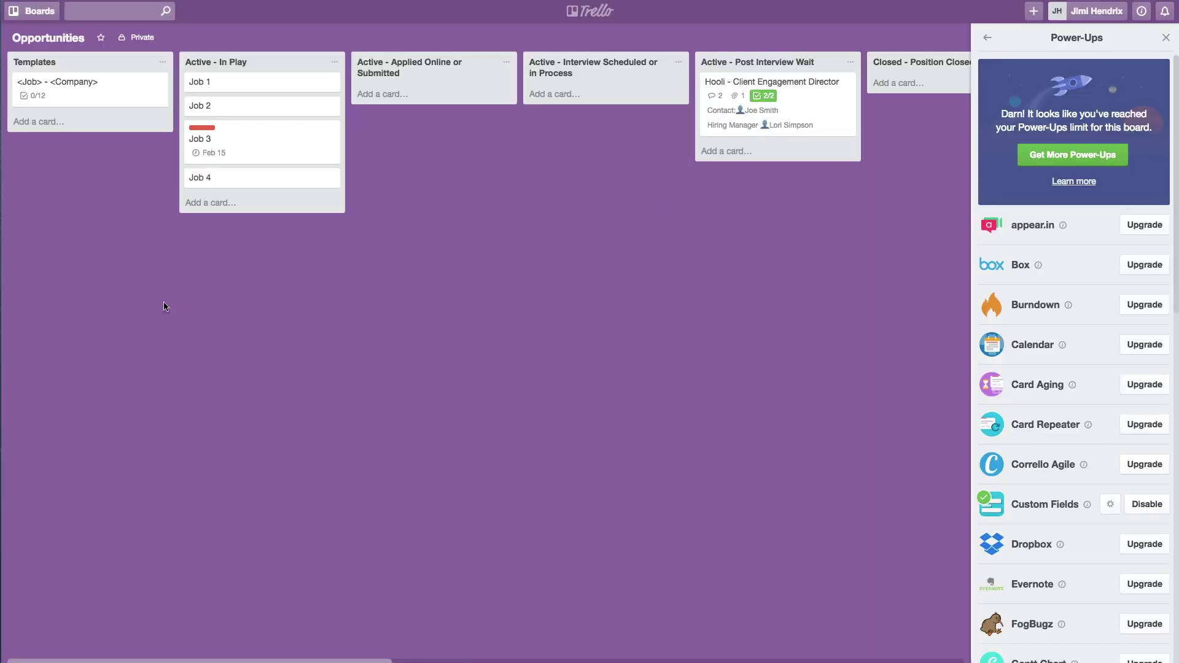
Copy the <Job> - <Company> template card with its checklists to the Active - In Play list, titled "Rich Industries - Scrum Master"
{"action": "left_click", "coordinate": [102, 100]}
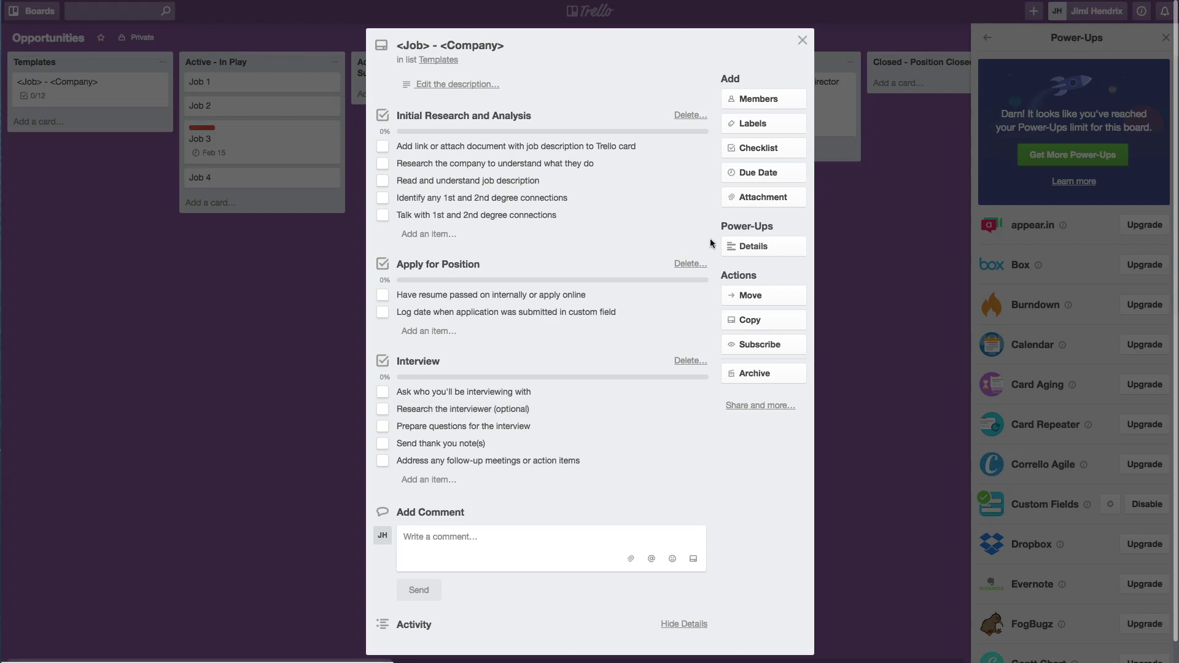
{"action": "left_click", "coordinate": [803, 41]}
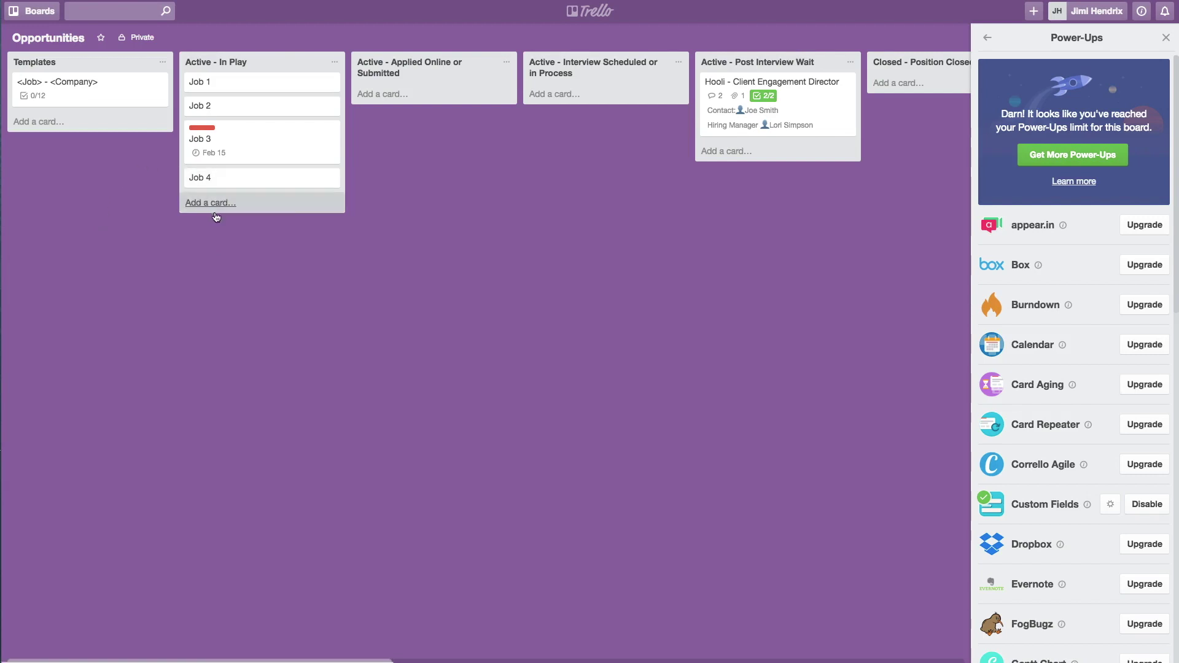
{"action": "left_click", "coordinate": [110, 100]}
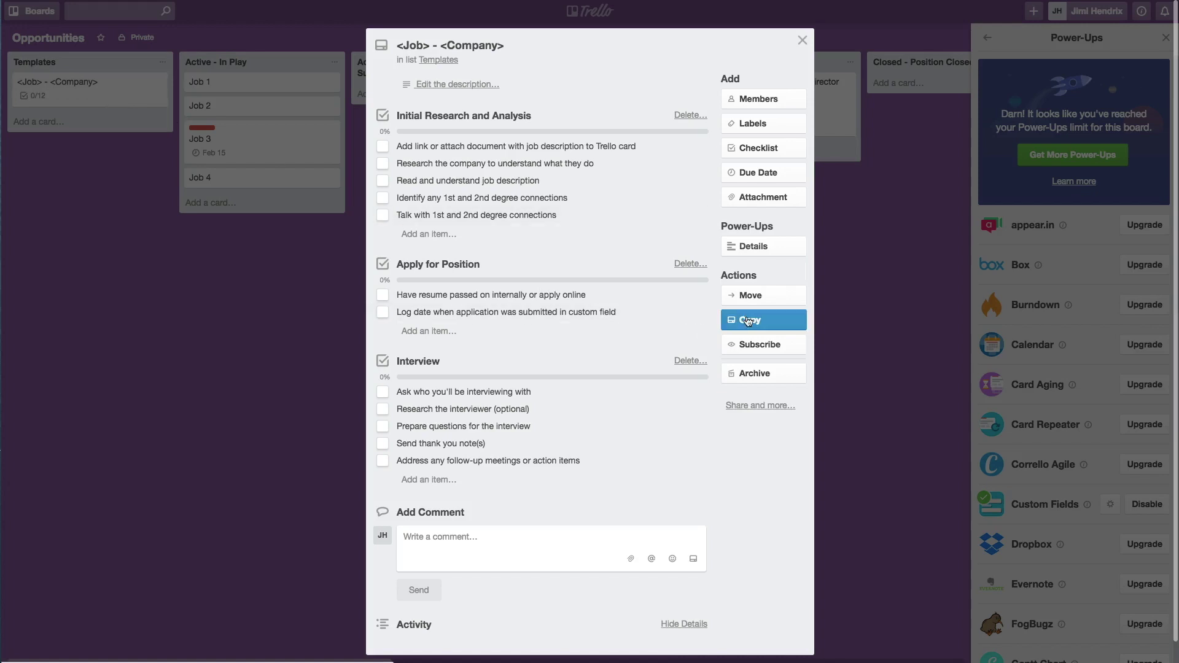
{"action": "left_click", "coordinate": [748, 320]}
{"action": "left_click_drag", "start_coordinate": [826, 388], "coordinate": [713, 382]}
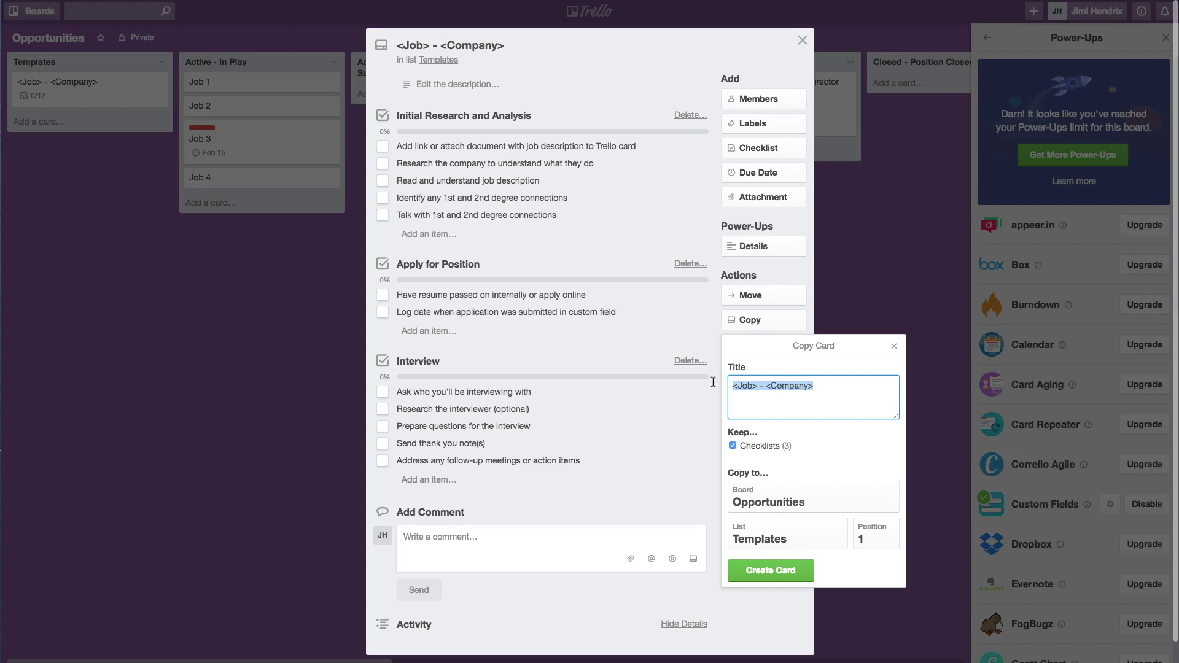
{"action": "type", "text": "Rich In"}
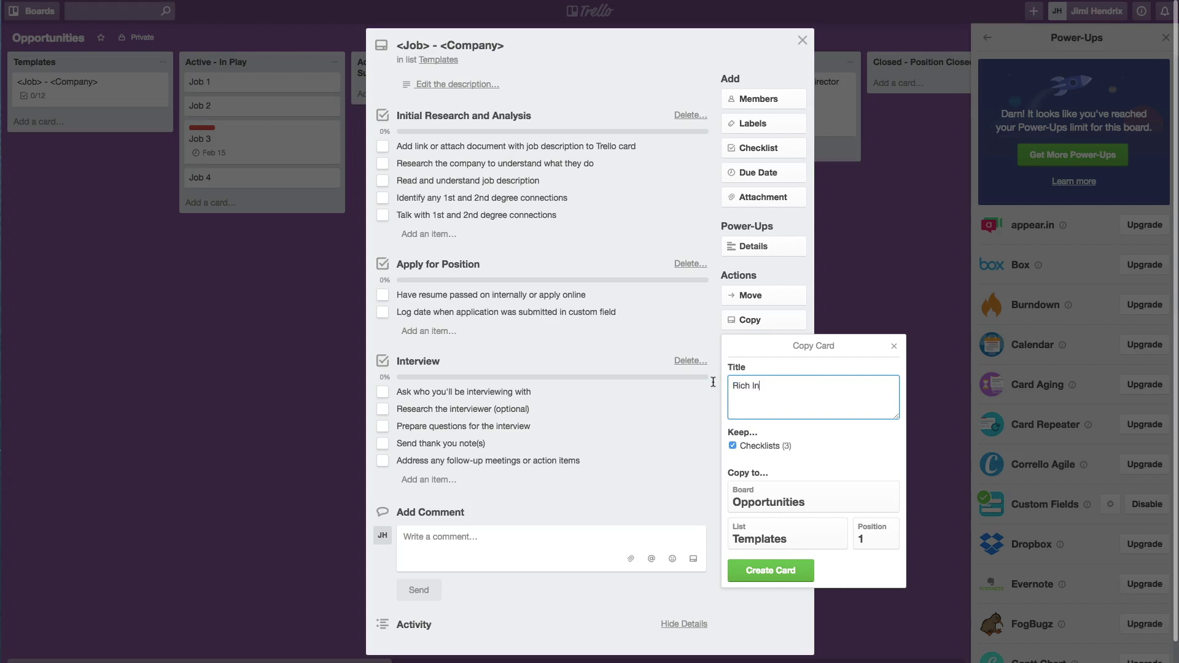
{"action": "type", "text": "dustries - Scrum Master"}
{"action": "left_click", "coordinate": [768, 532]}
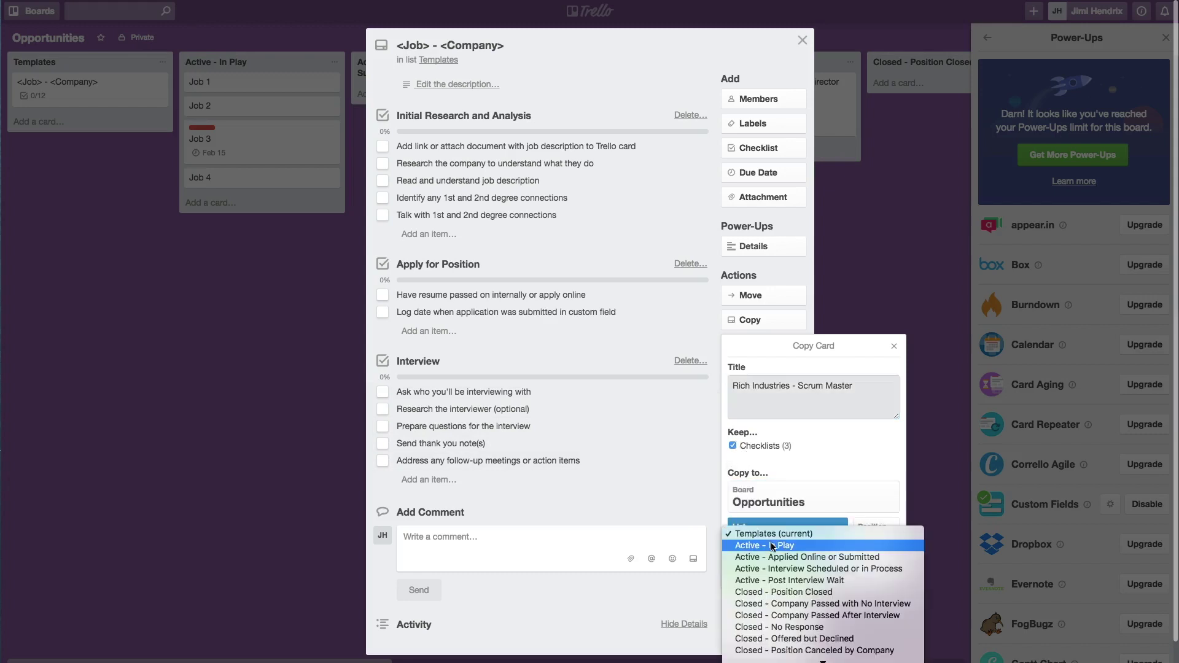
{"action": "left_click", "coordinate": [768, 545]}
{"action": "left_click", "coordinate": [771, 571]}
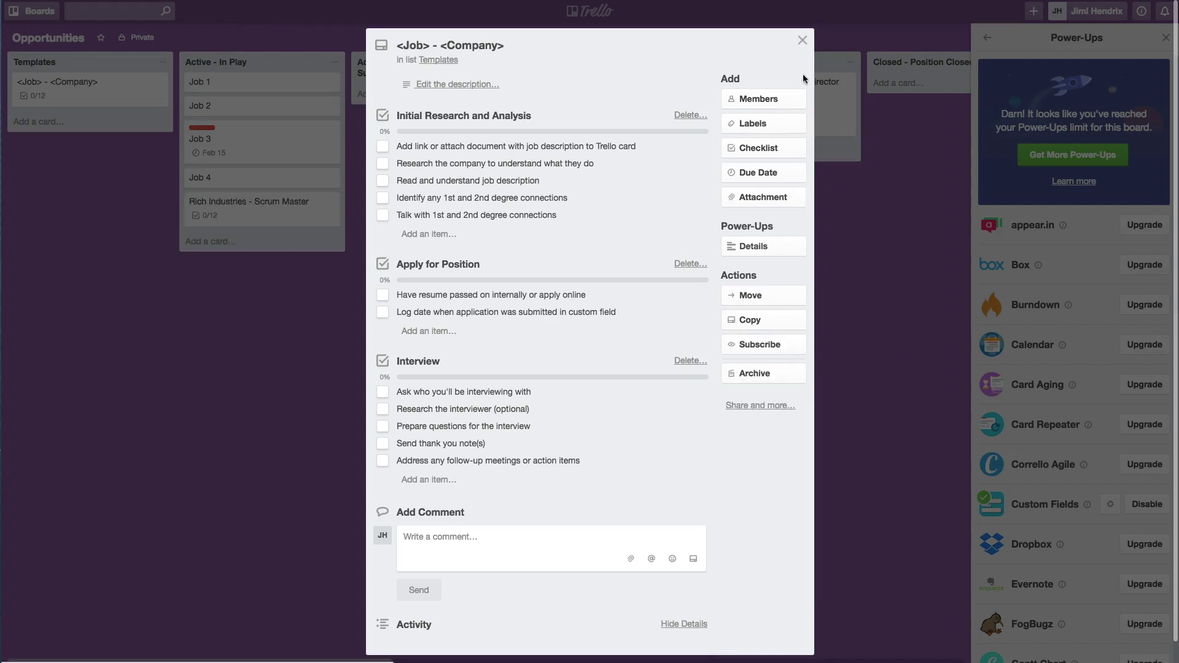
{"action": "left_click", "coordinate": [802, 41]}
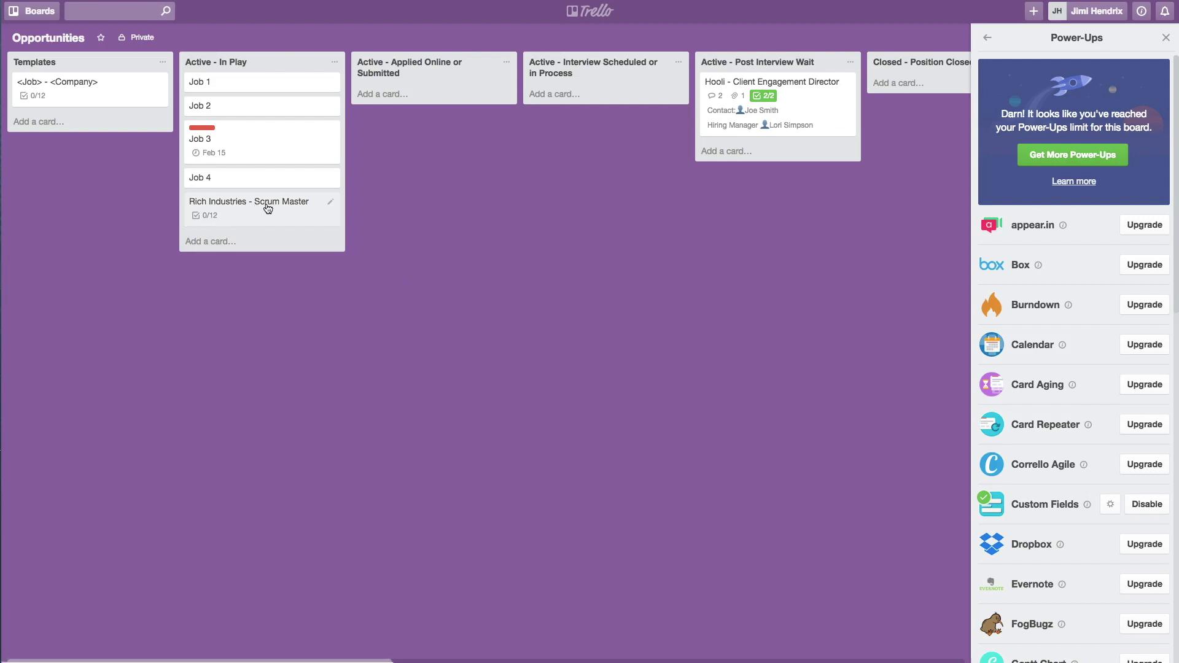
Mark the first three Initial Research and Analysis items on the Rich Industries - Scrum Master card as complete and return to the full board view
{"action": "left_click", "coordinate": [240, 215]}
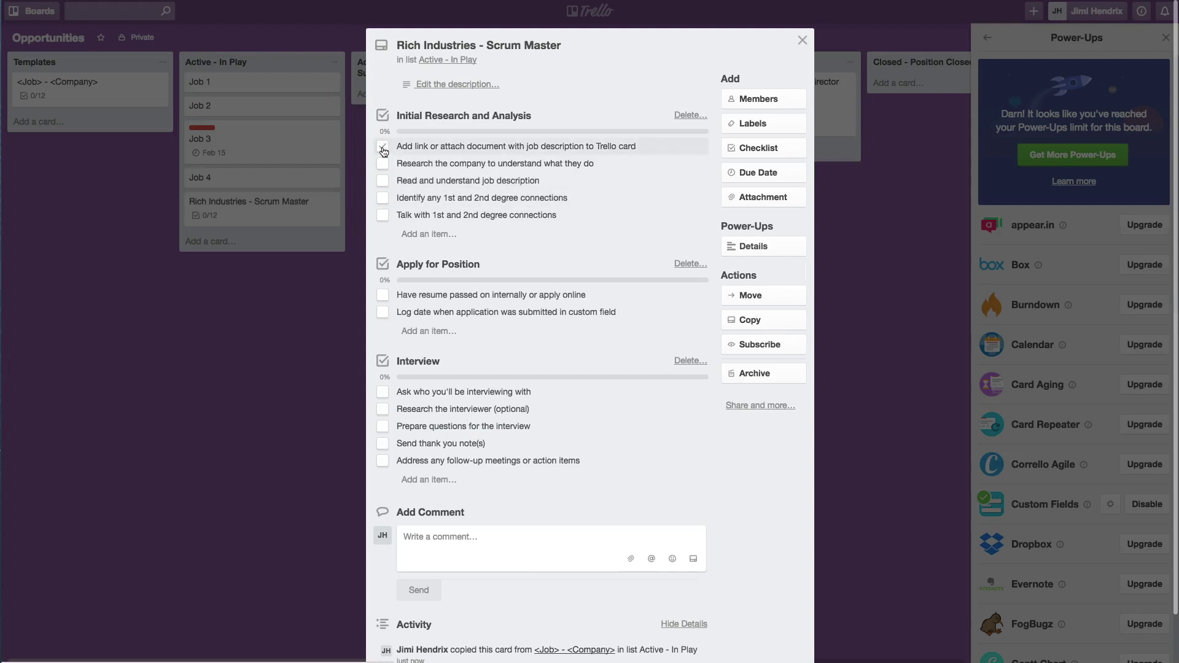
{"action": "left_click", "coordinate": [382, 148]}
{"action": "left_click", "coordinate": [383, 164]}
{"action": "left_click", "coordinate": [382, 179]}
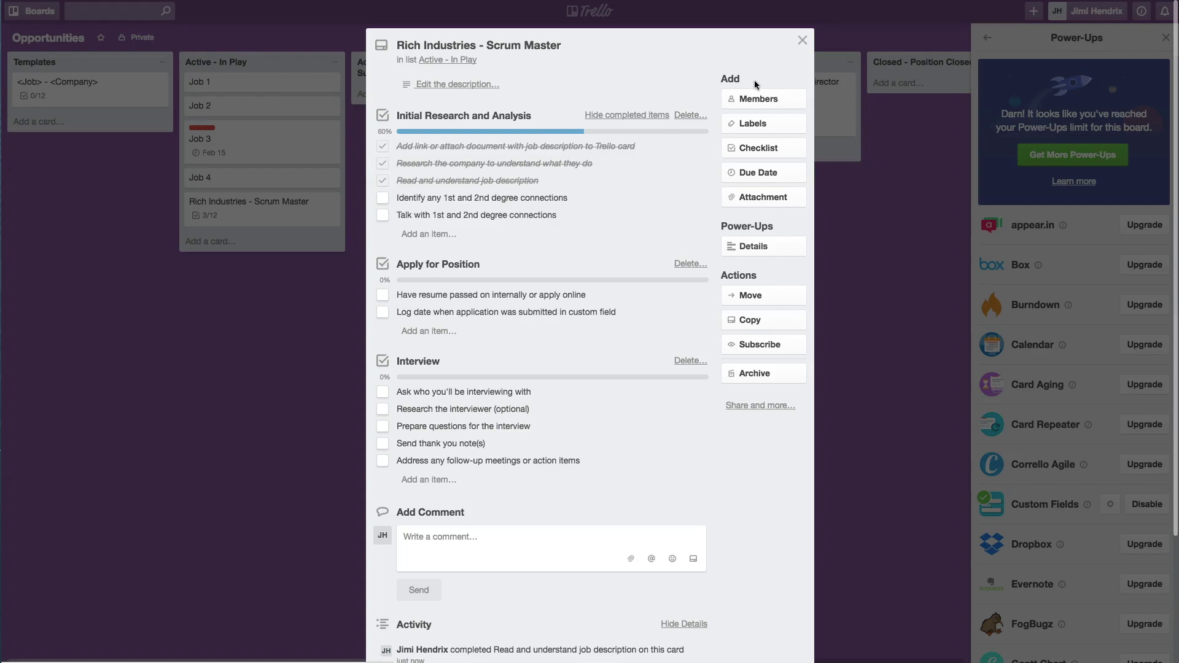
{"action": "left_click", "coordinate": [802, 40]}
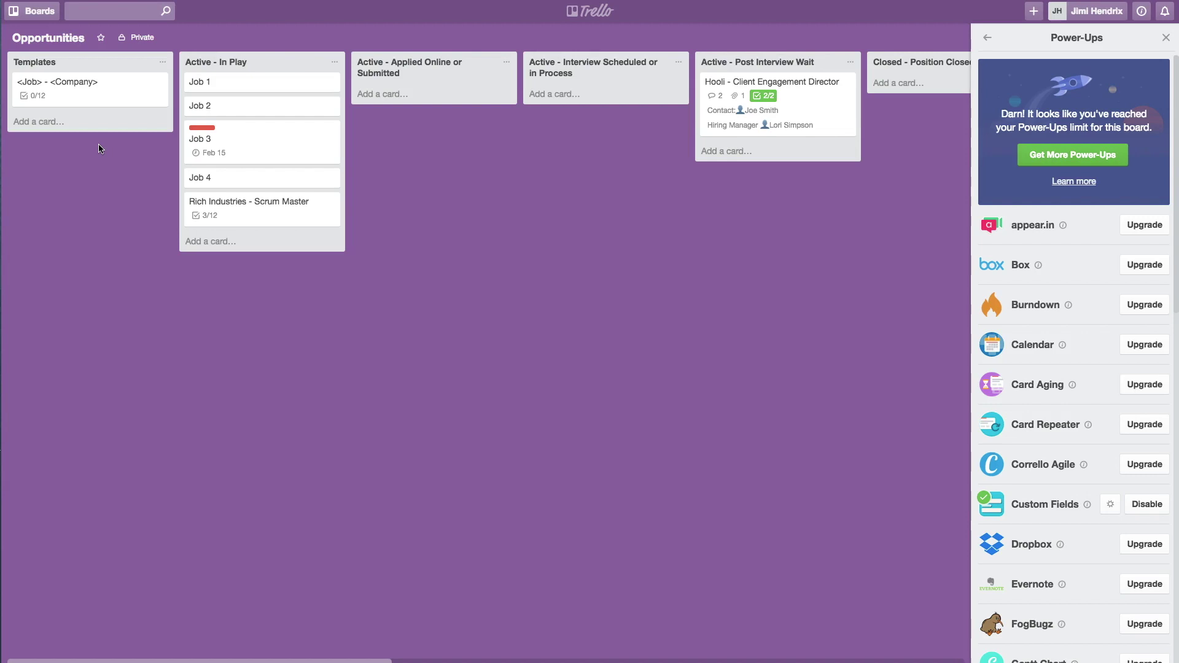
{"action": "left_click", "coordinate": [1165, 39]}
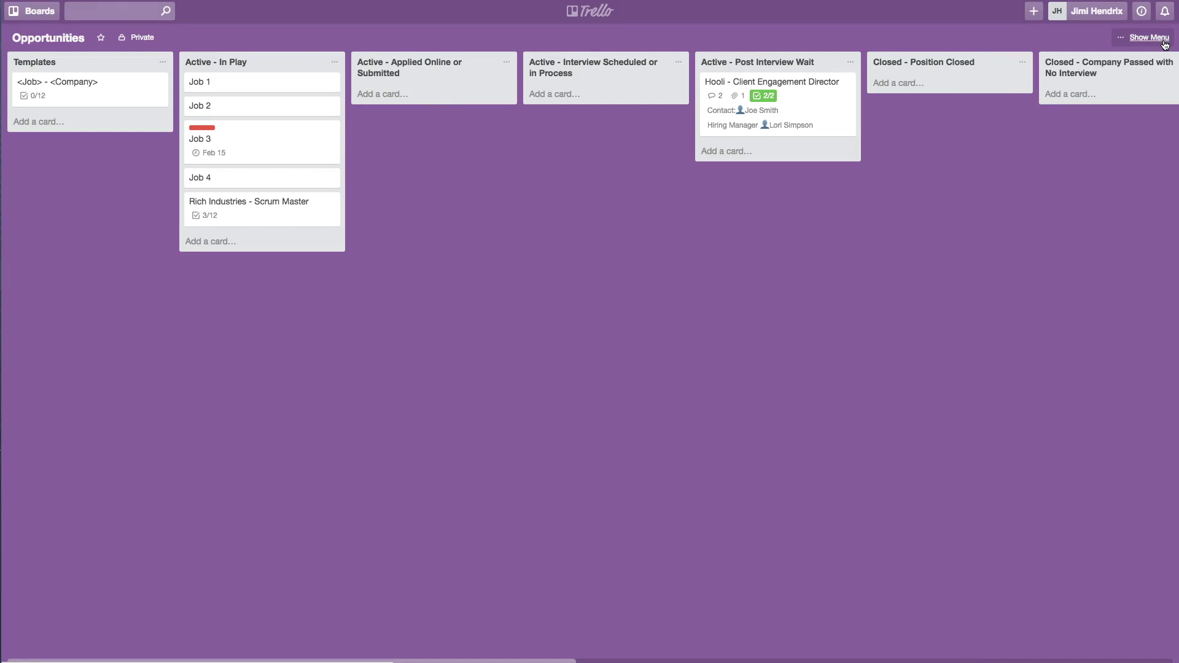